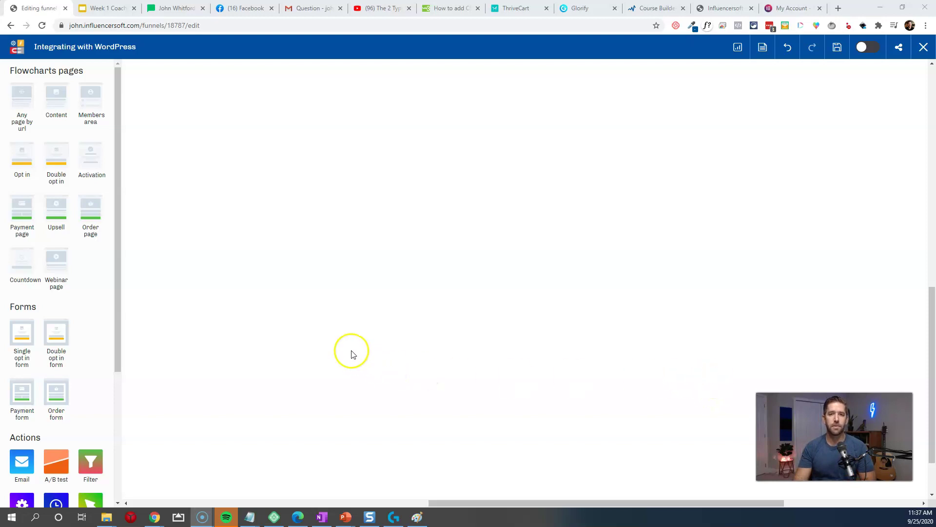
Step: Place an Opt in page block on the canvas and line up the Single opt in form block beneath it
drag(22, 334, 339, 288)
drag(519, 267, 420, 231)
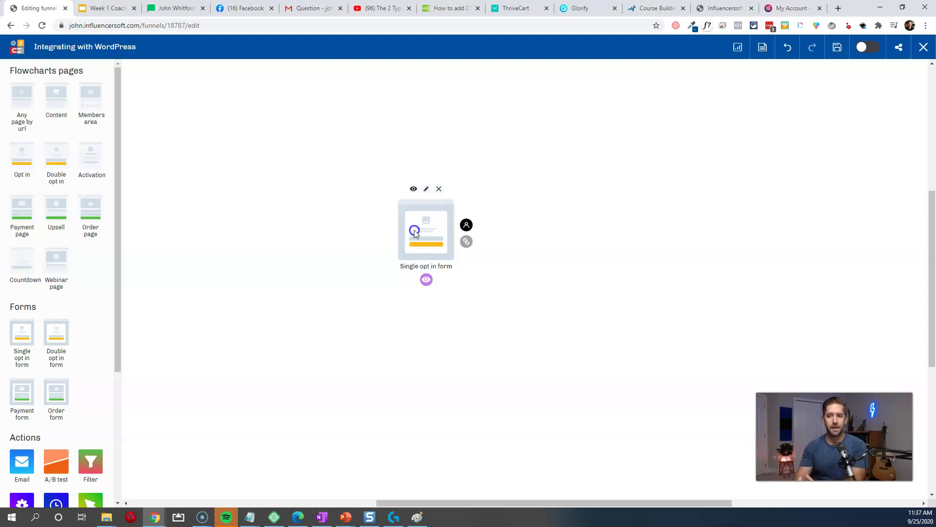
drag(25, 149, 259, 117)
drag(411, 215, 382, 317)
drag(299, 168, 348, 154)
click(373, 322)
drag(373, 322, 344, 326)
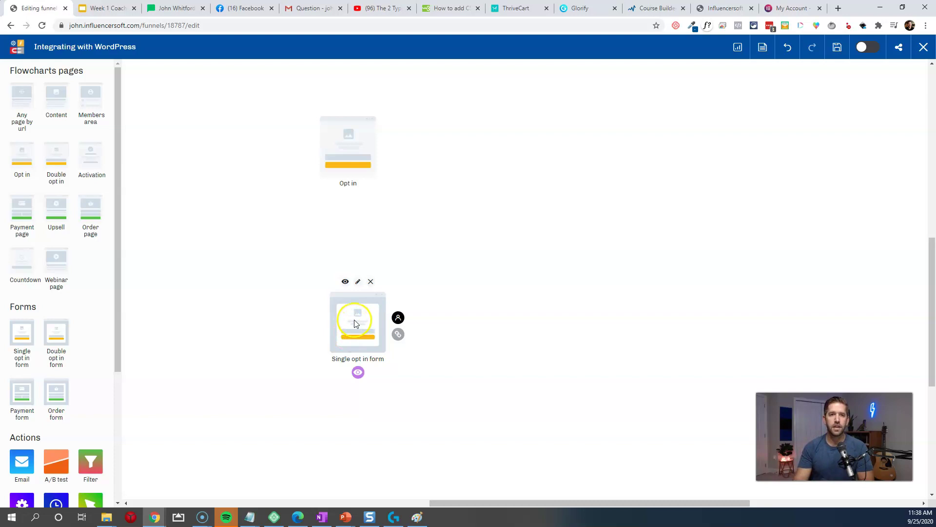
click(724, 15)
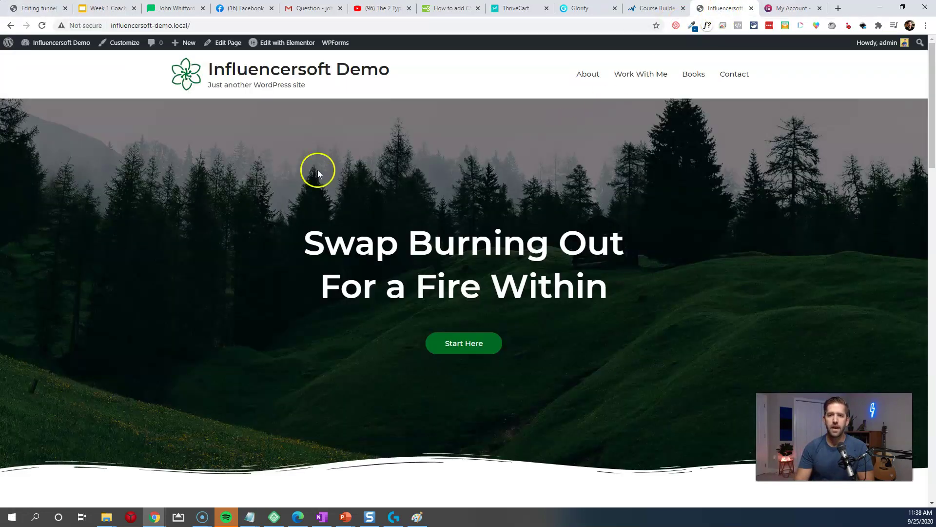
drag(711, 10, 107, 8)
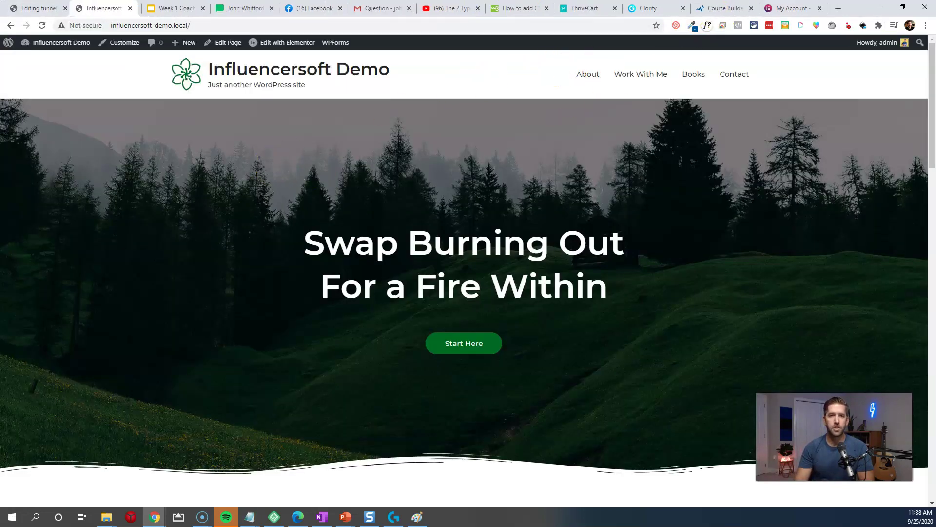
scroll(482, 195, down, 20)
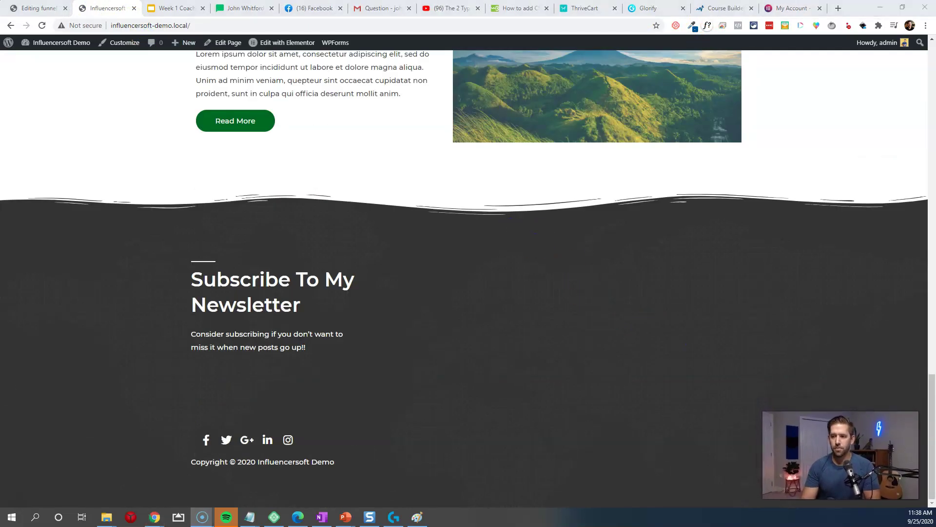
scroll(723, 394, up, 10)
scroll(721, 390, up, 8)
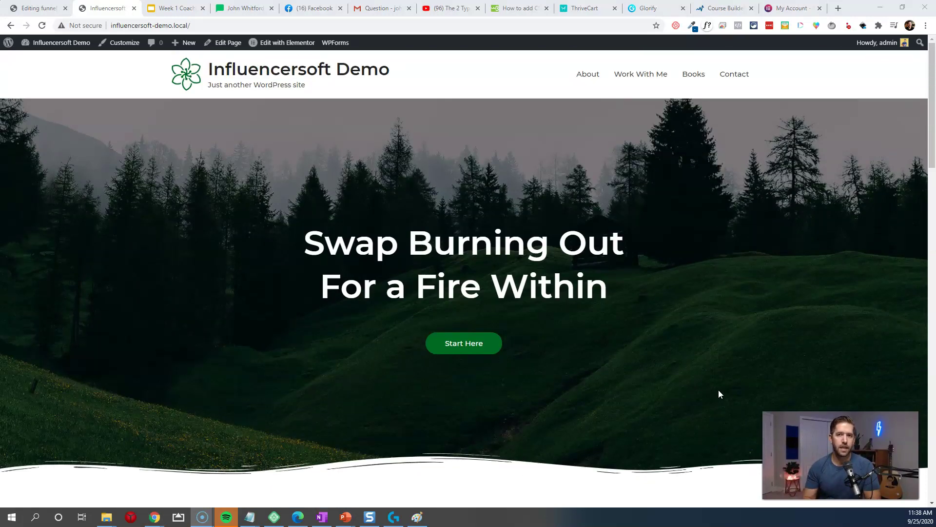
drag(299, 273, 624, 288)
click(622, 290)
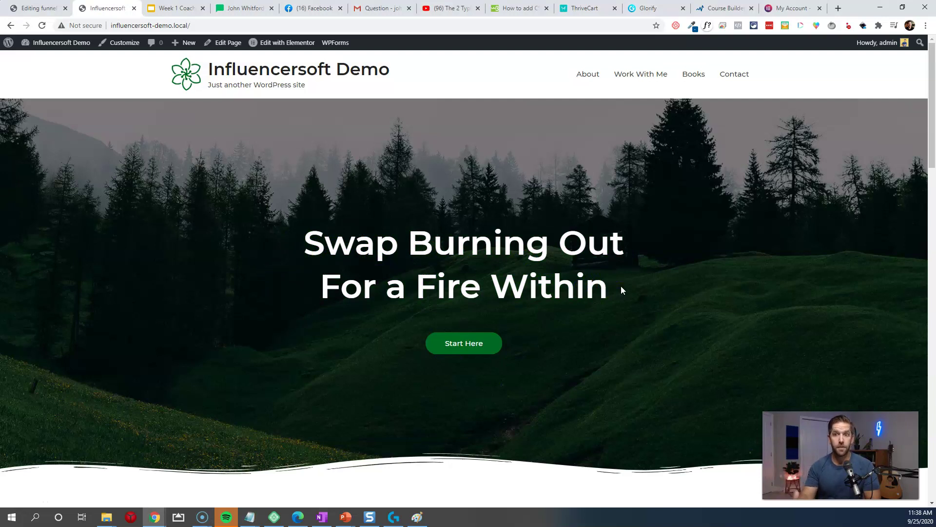
drag(311, 241, 615, 290)
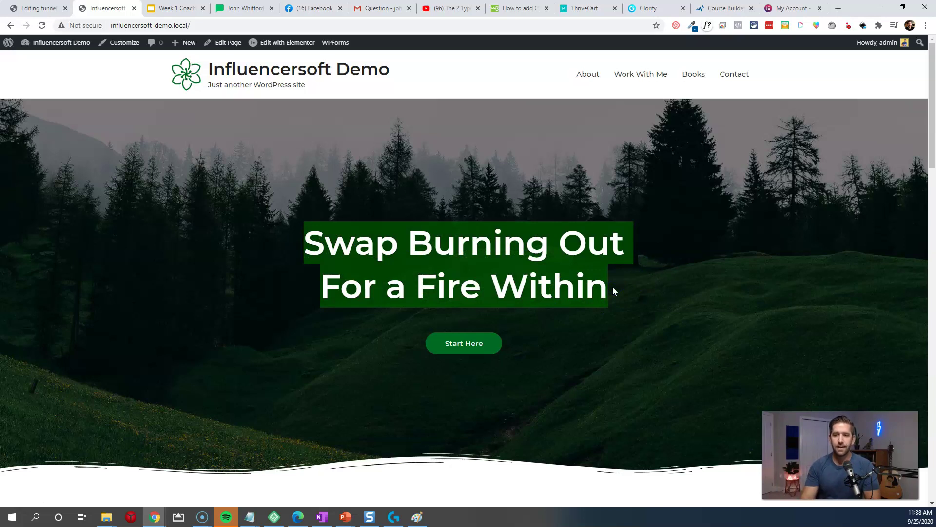
click(589, 333)
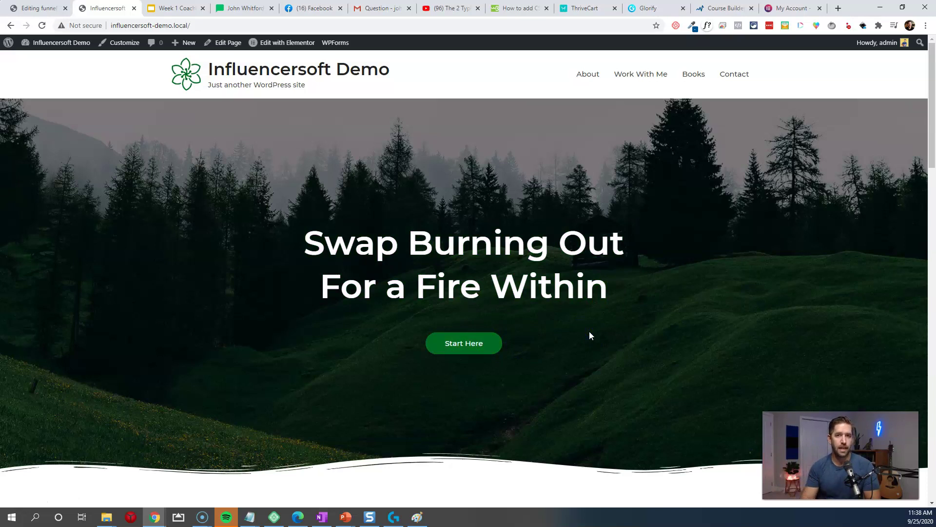
click(32, 9)
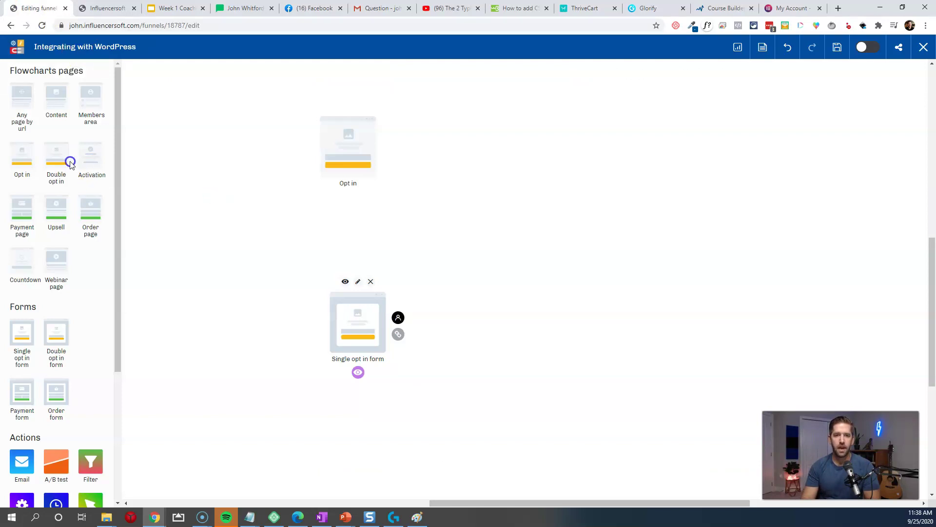
Step: Add a new Opt in page block, delete the original one, and move the new one above the form
drag(44, 167, 492, 161)
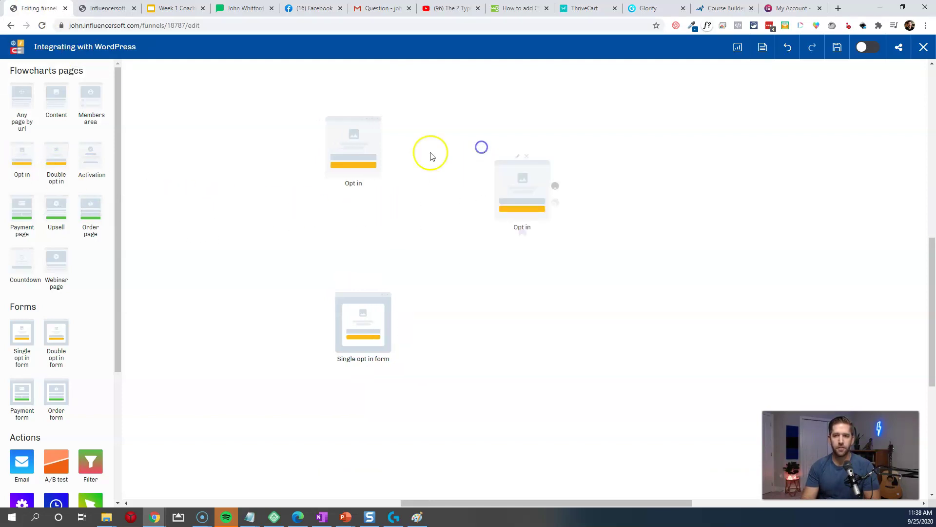
click(360, 106)
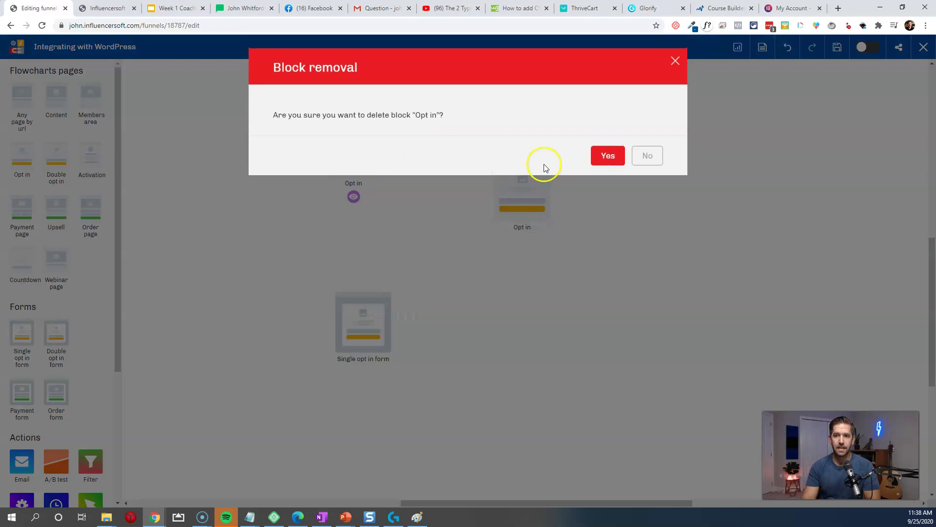
click(596, 157)
drag(516, 188, 380, 184)
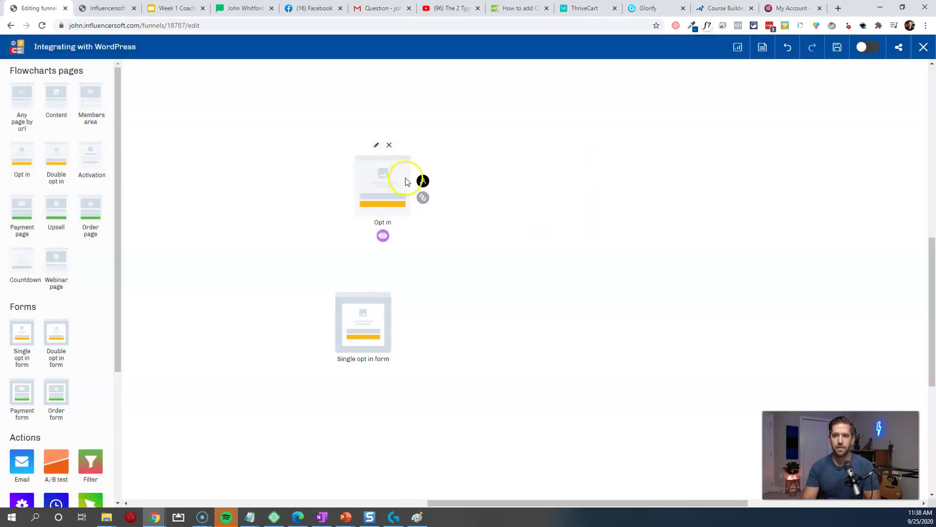
Step: Retitle the Opt in block 'Free Checklist' and start creating its page
click(376, 145)
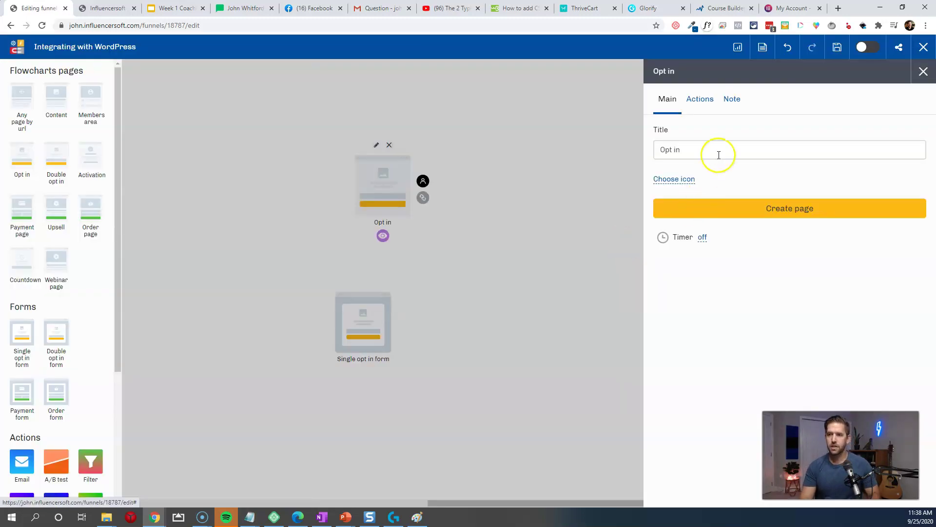
triple_click(720, 149)
text(Free Checklist)
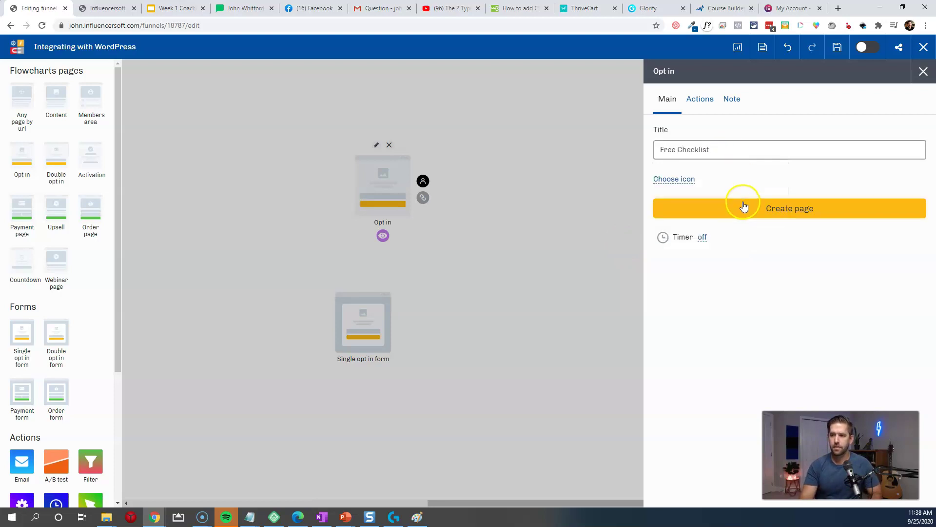
click(746, 207)
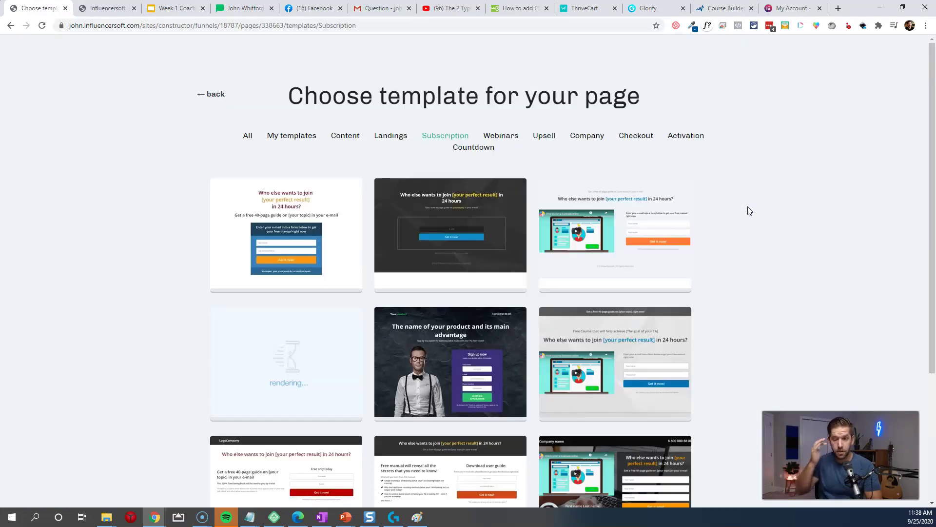
Step: Create the Free Checklist opt-in page from the Subscription page template
scroll(770, 242, down, 4)
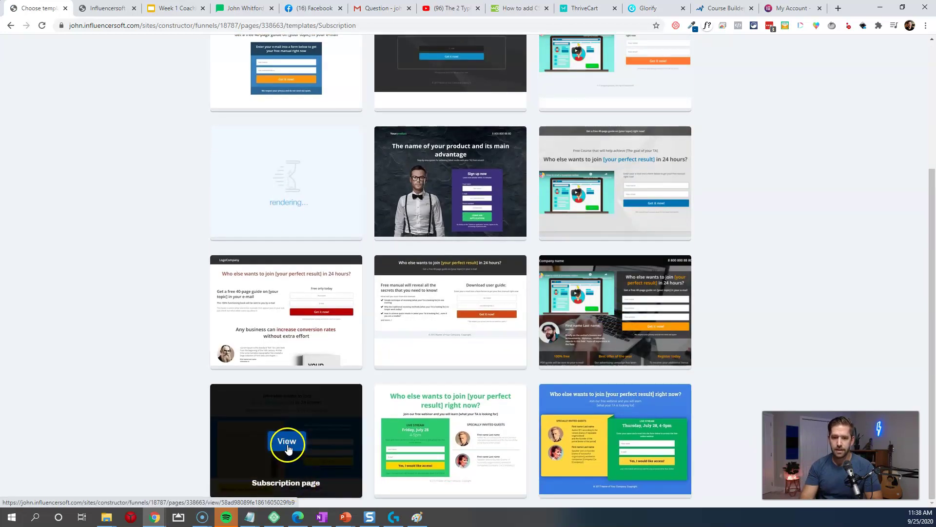
click(288, 445)
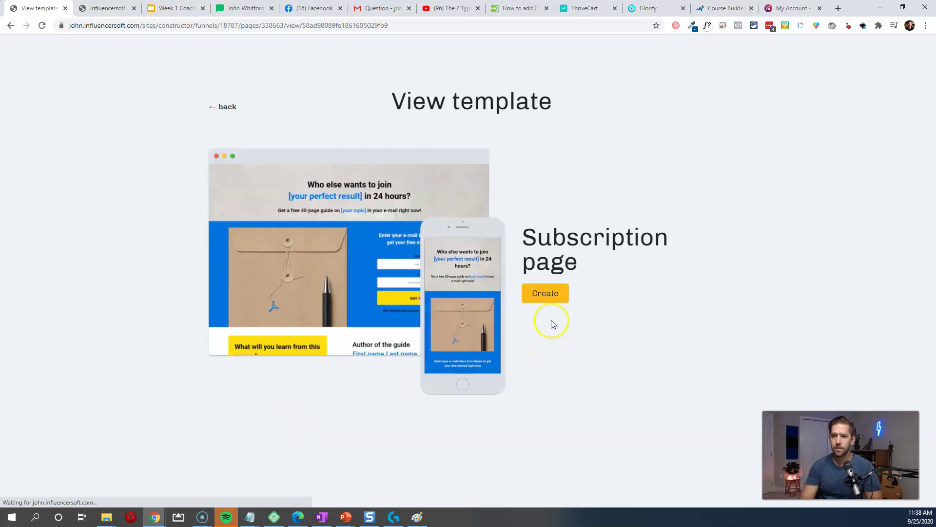
click(547, 298)
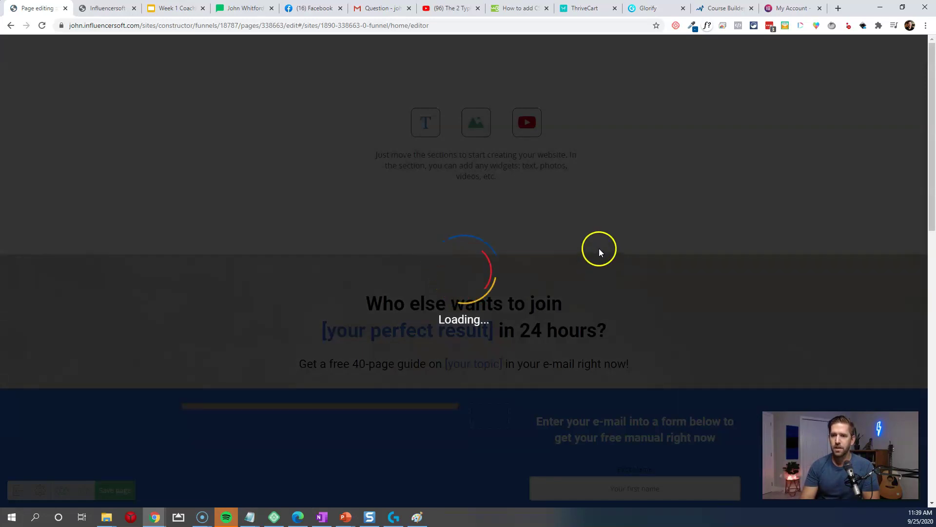
Step: Hide the signup form's field labels in its quick settings
scroll(658, 269, down, 1)
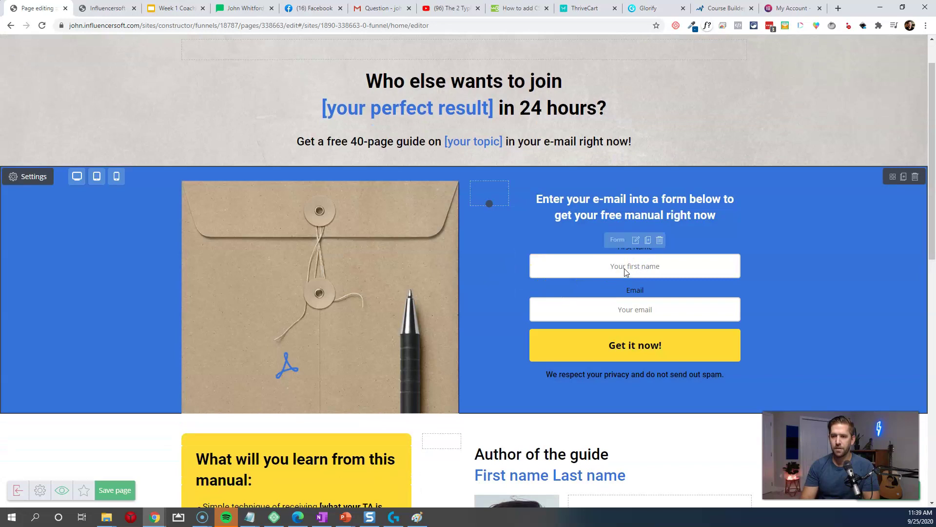
click(634, 243)
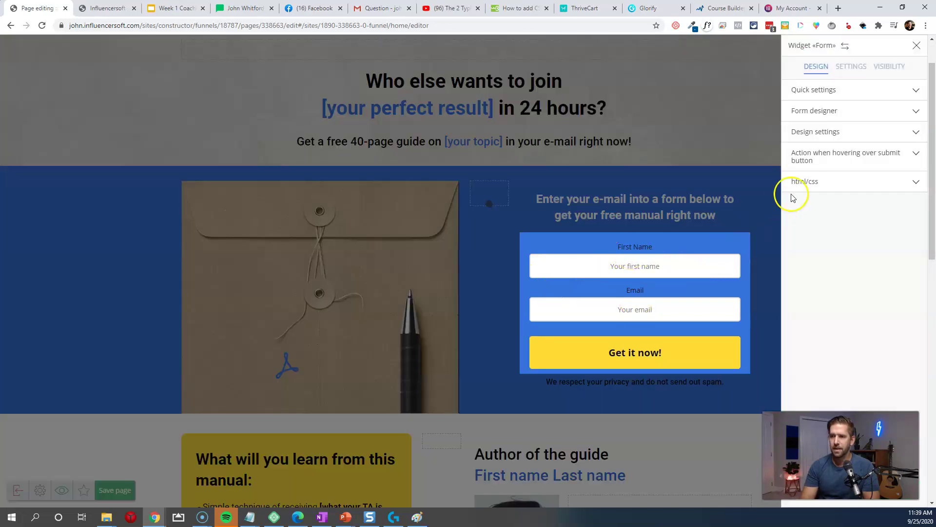
click(836, 100)
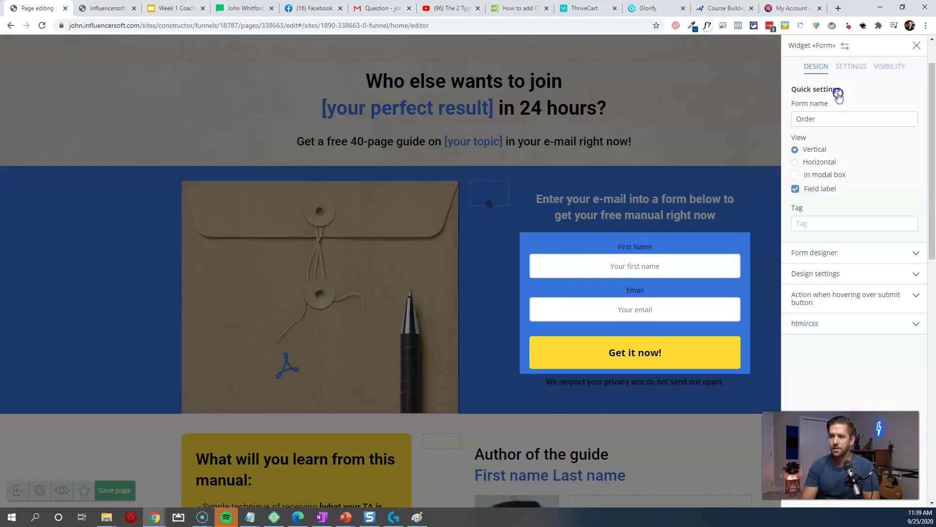
click(796, 189)
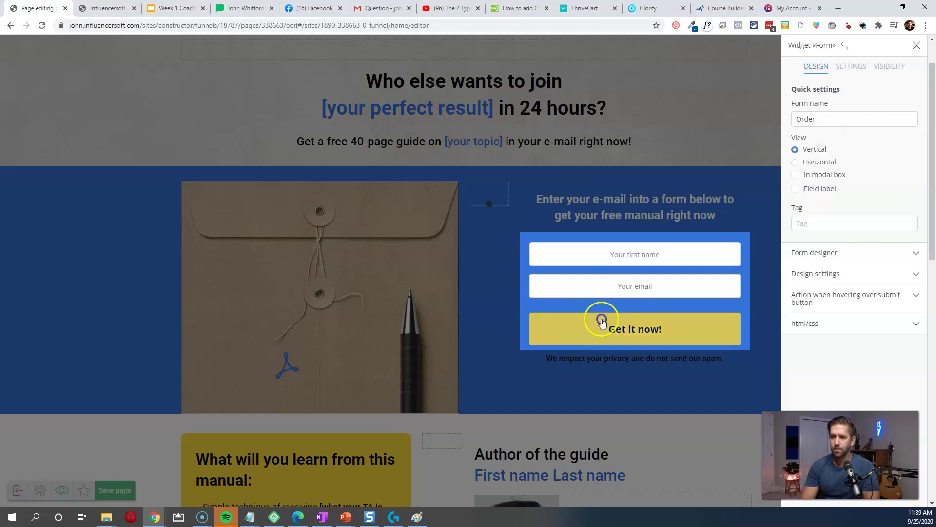
click(601, 320)
scroll(663, 376, down, 3)
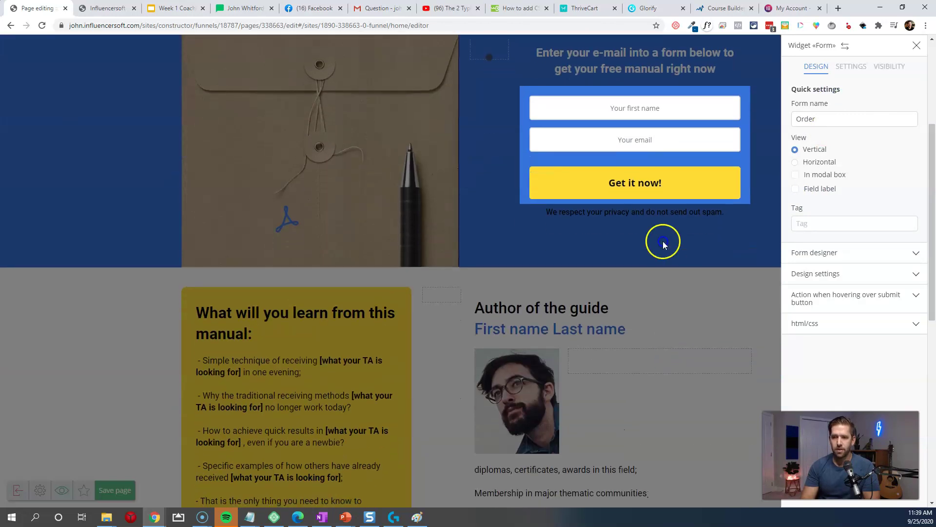
click(787, 189)
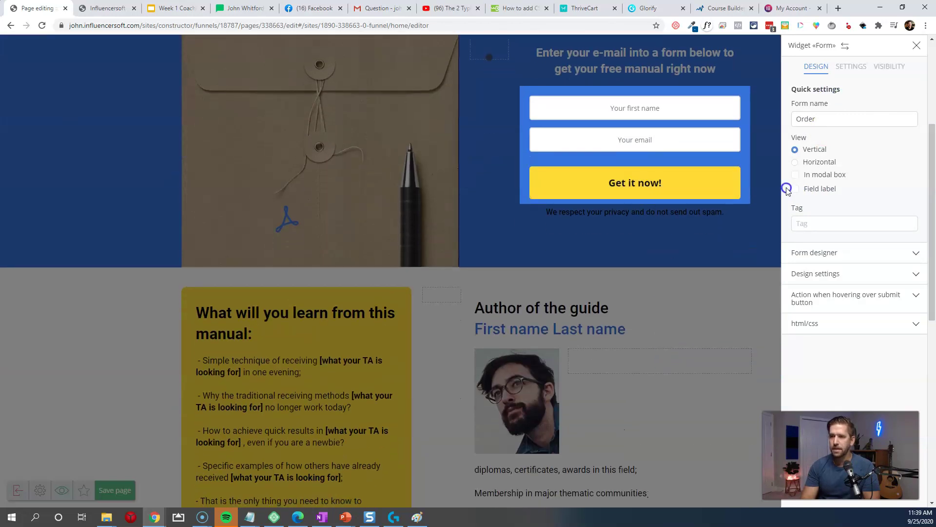
Step: Make the form's 'Get it now!' button orange and save the landing page
click(845, 266)
click(902, 186)
click(644, 271)
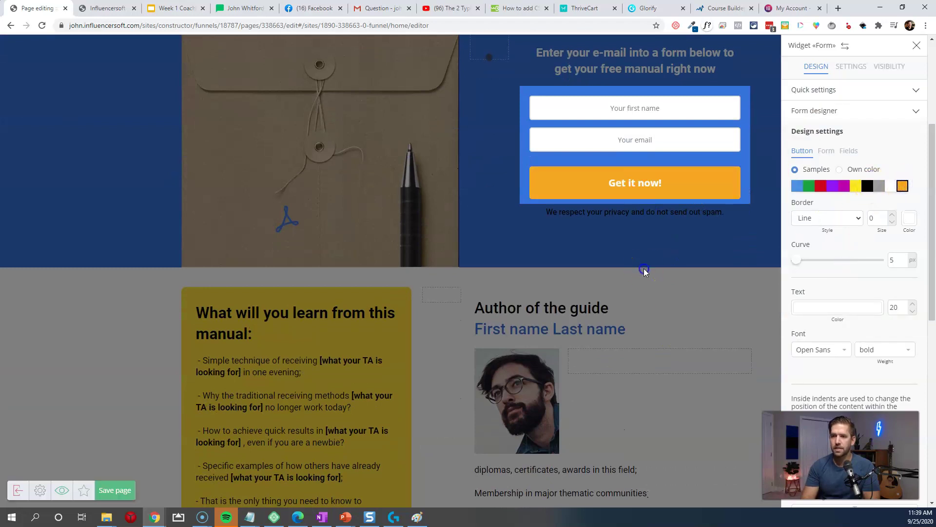
scroll(551, 291, up, 4)
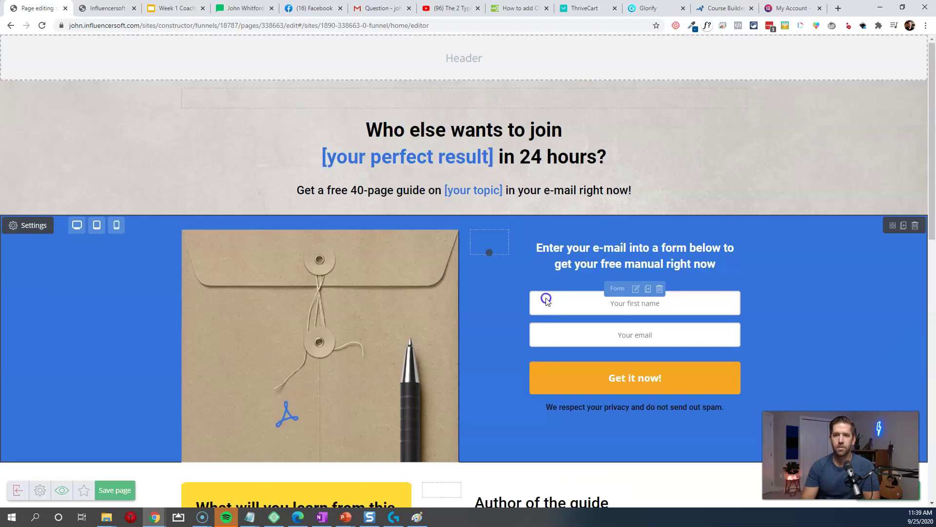
click(114, 491)
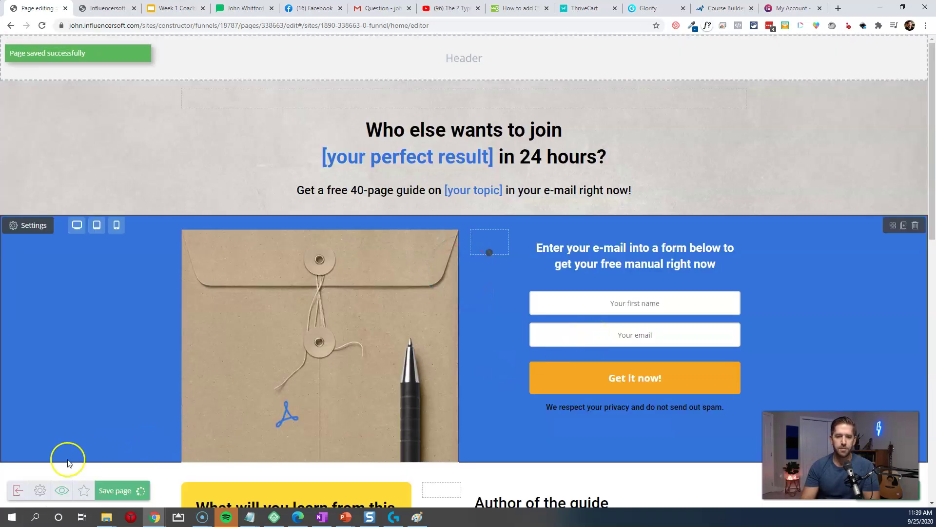
click(14, 488)
Step: Set the opt-in page's address to ultimatefunneltoolkit.com/testpage
click(424, 171)
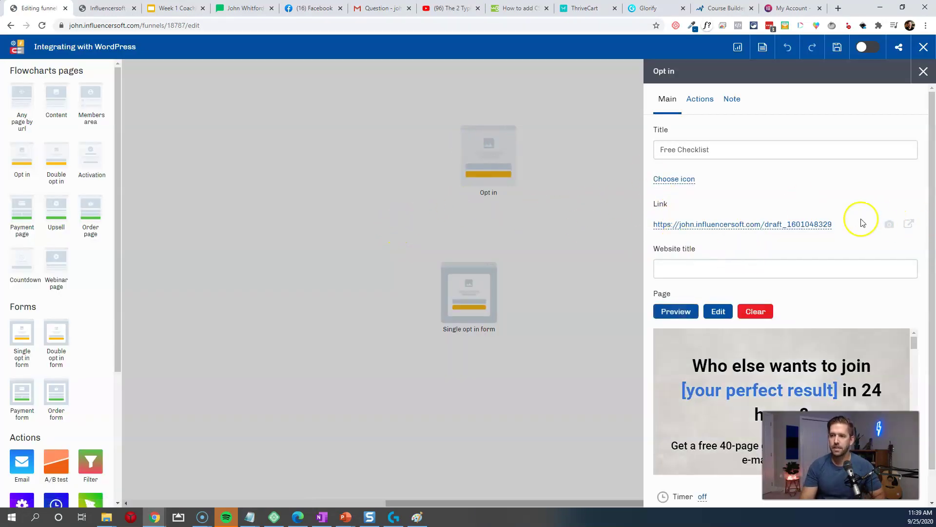
click(888, 226)
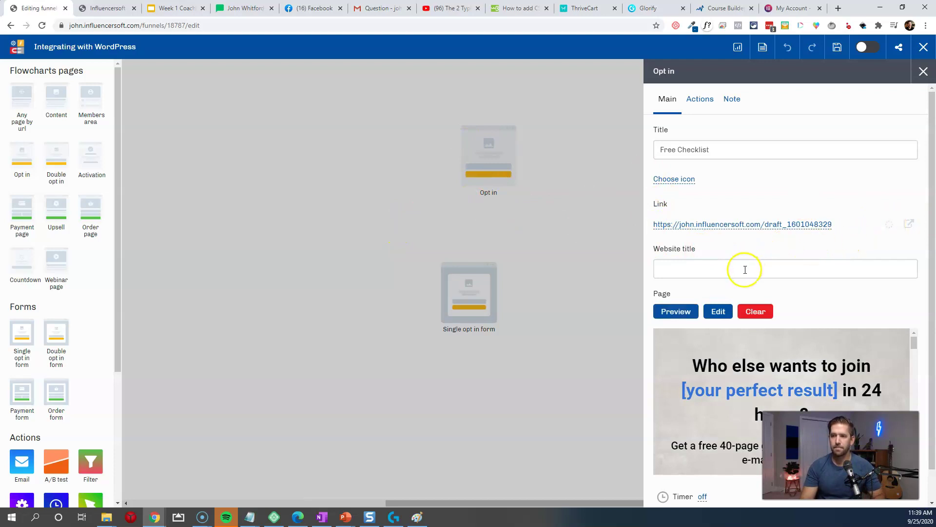
click(721, 223)
click(718, 224)
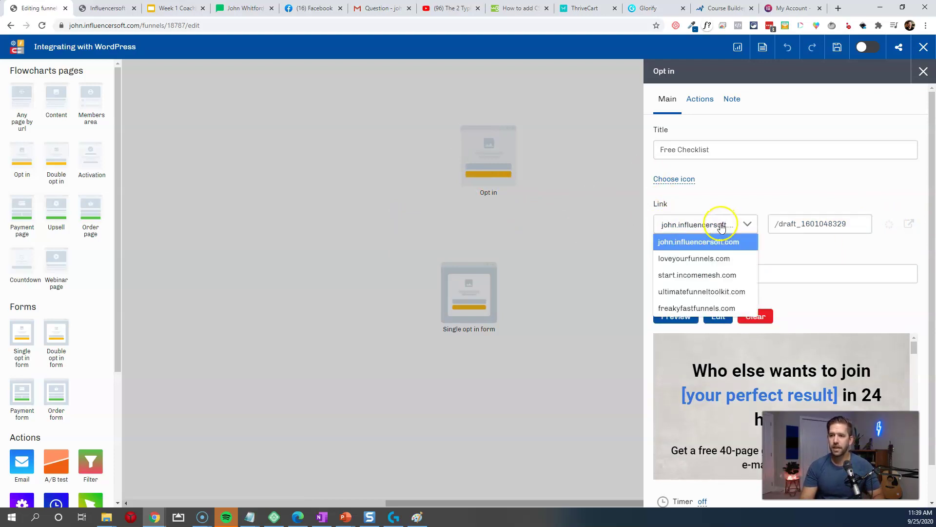
click(688, 292)
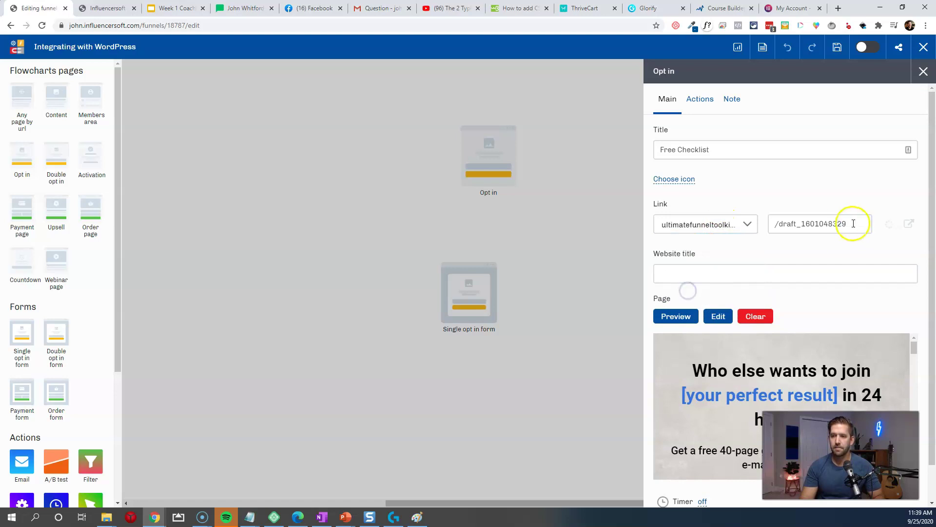
drag(780, 225, 862, 223)
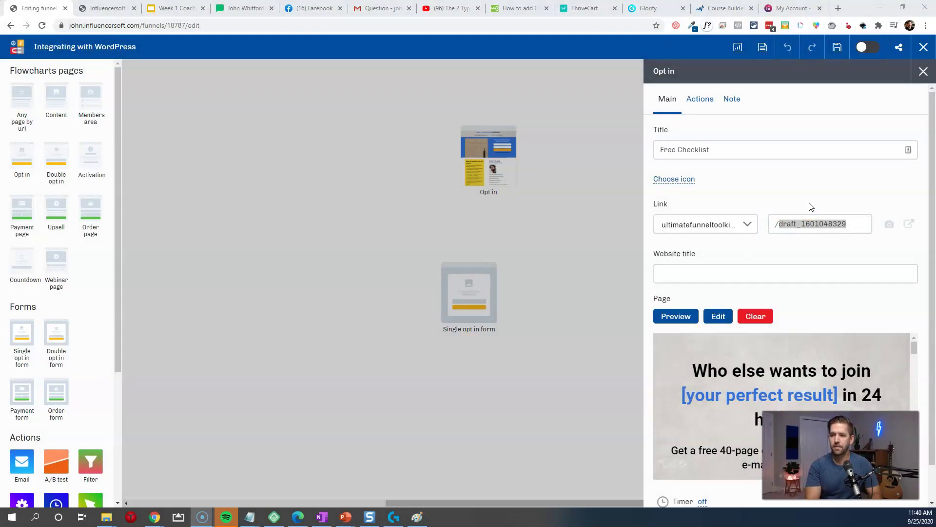
click(780, 227)
drag(781, 226, 869, 219)
text(testpage)
click(833, 255)
Step: Give the page a website title beginning 'Download Free' and add a Content page beside it
click(710, 274)
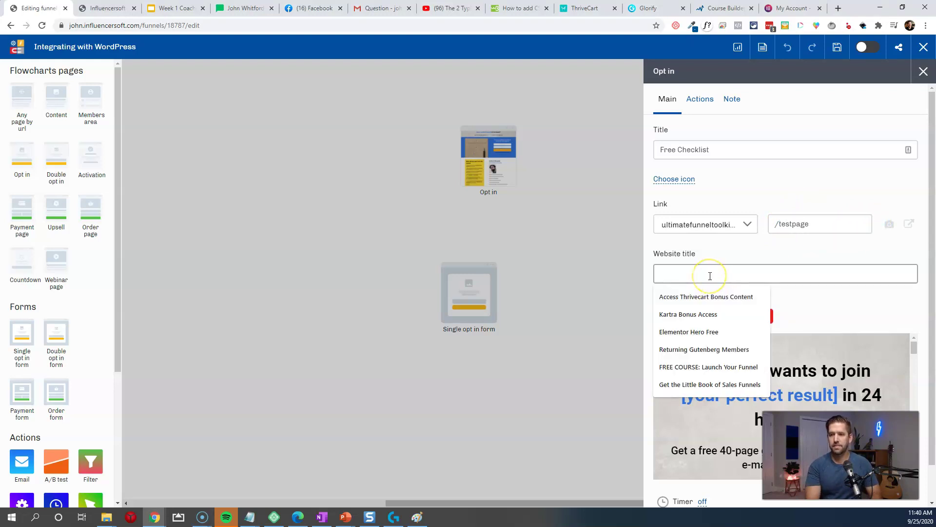
text(Download Freebie)
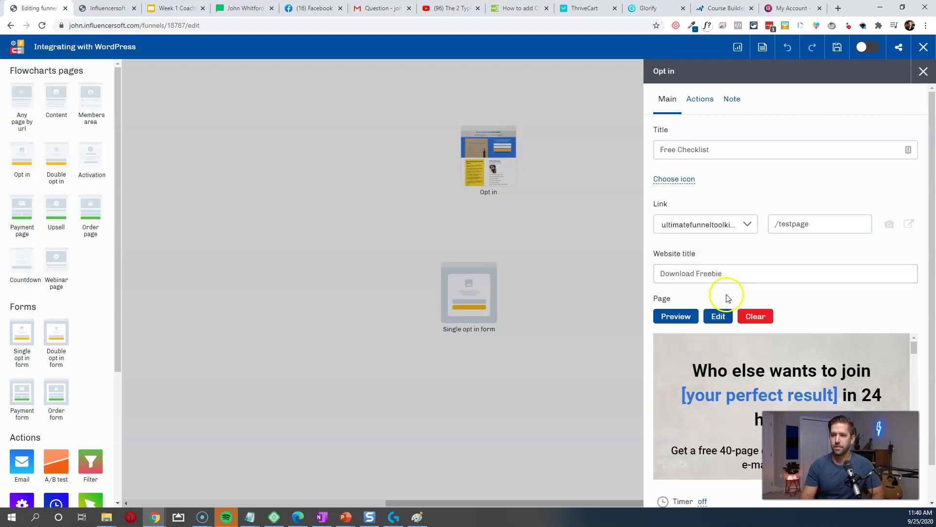
click(564, 265)
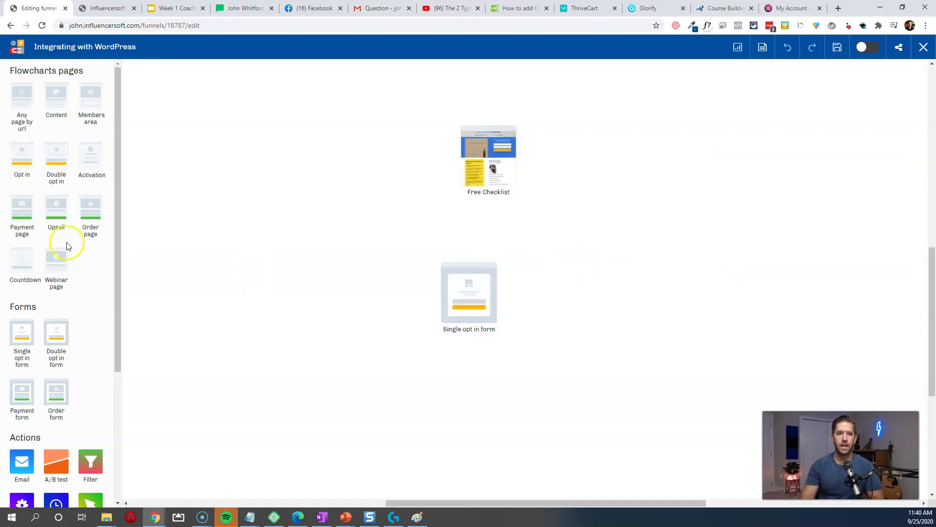
drag(54, 98, 637, 154)
mouse_move(538, 158)
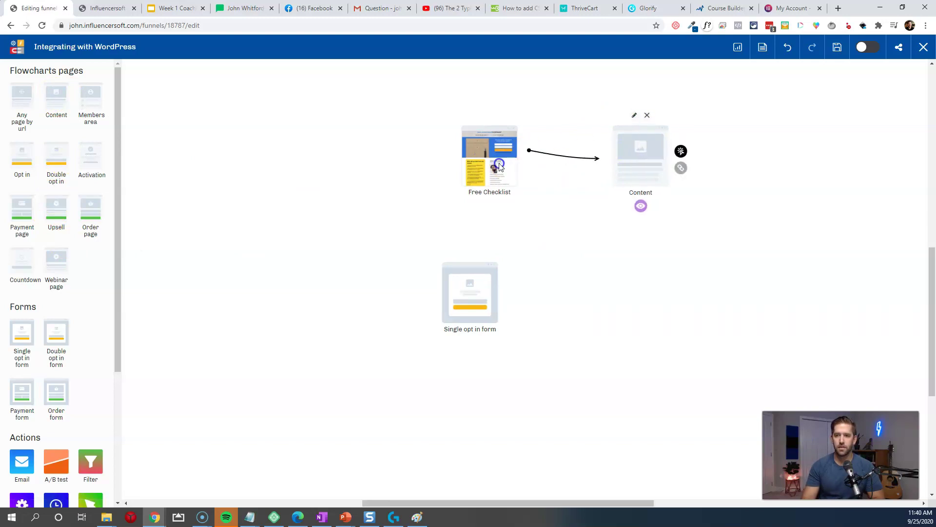
click(490, 116)
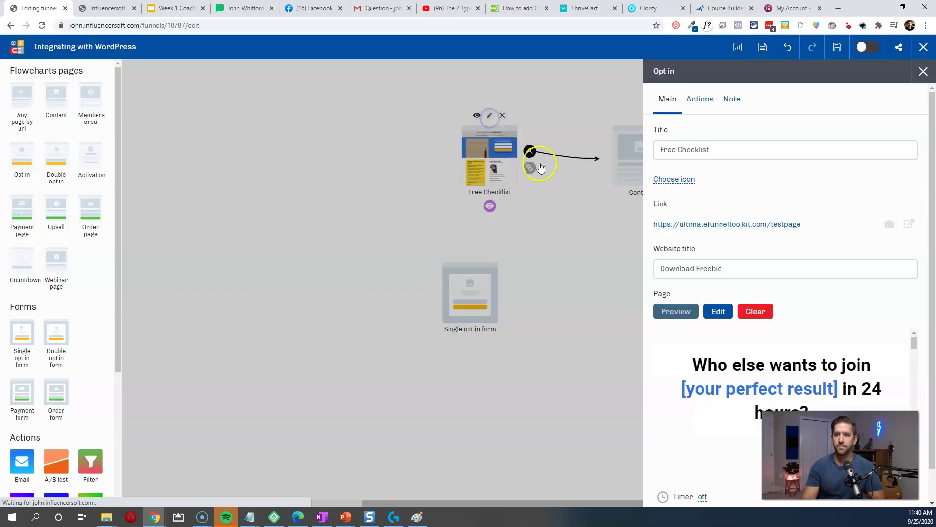
click(697, 99)
click(662, 181)
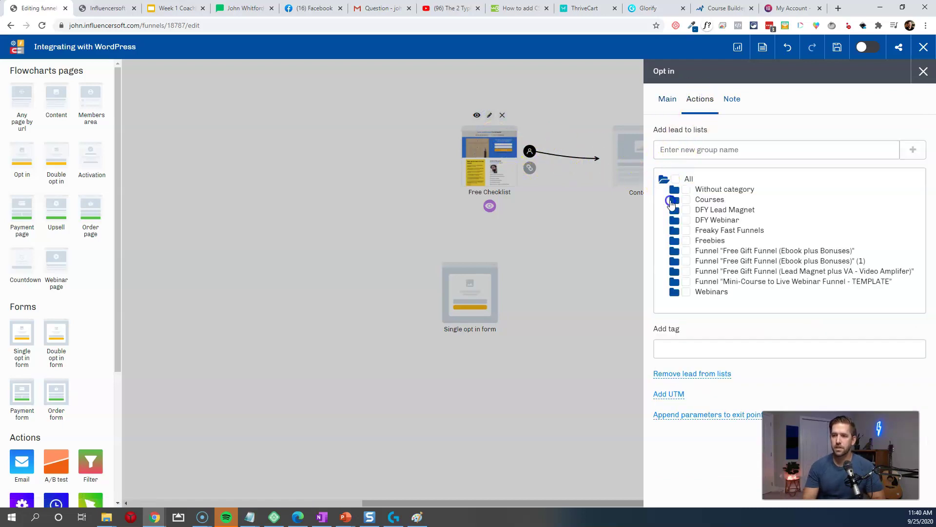
click(673, 191)
scroll(702, 229, down, 5)
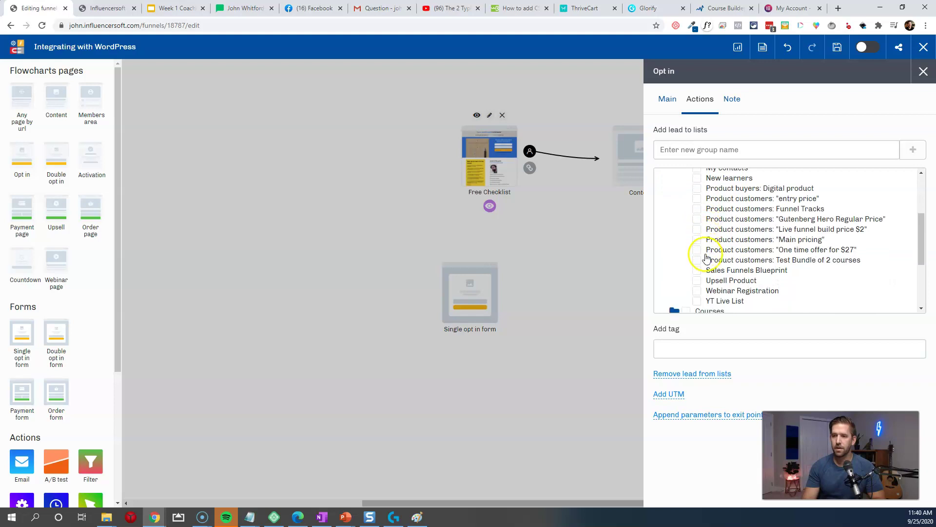
click(580, 251)
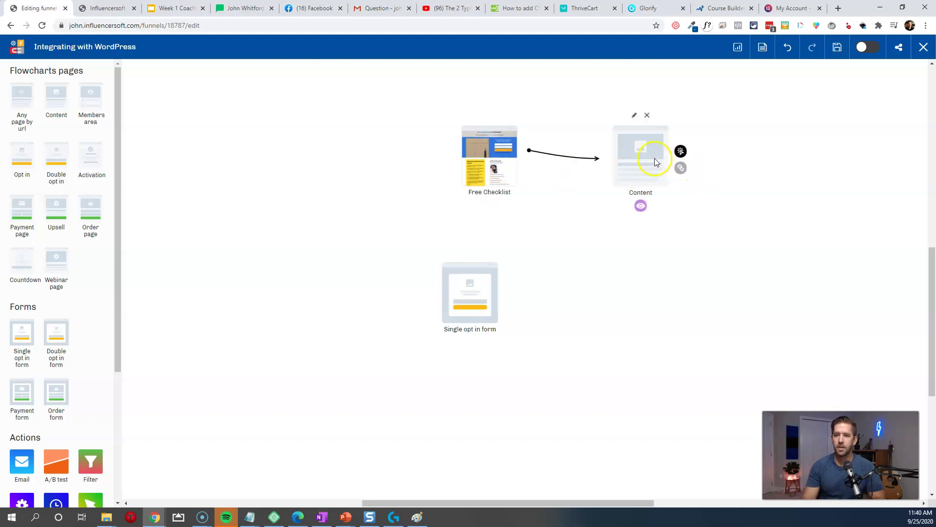
Step: Add an Email action after Free Checklist, titled 'Here's Your Freebie!'
drag(21, 461, 587, 289)
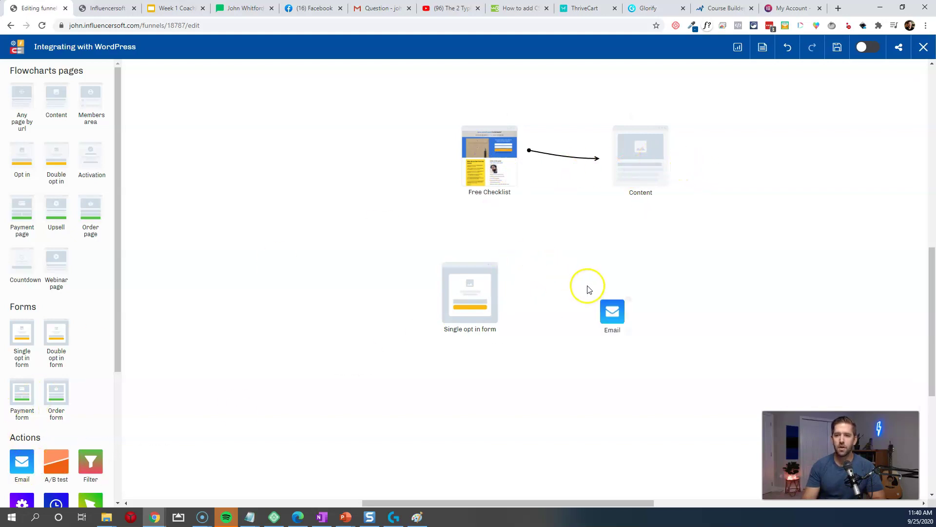
drag(529, 151, 580, 268)
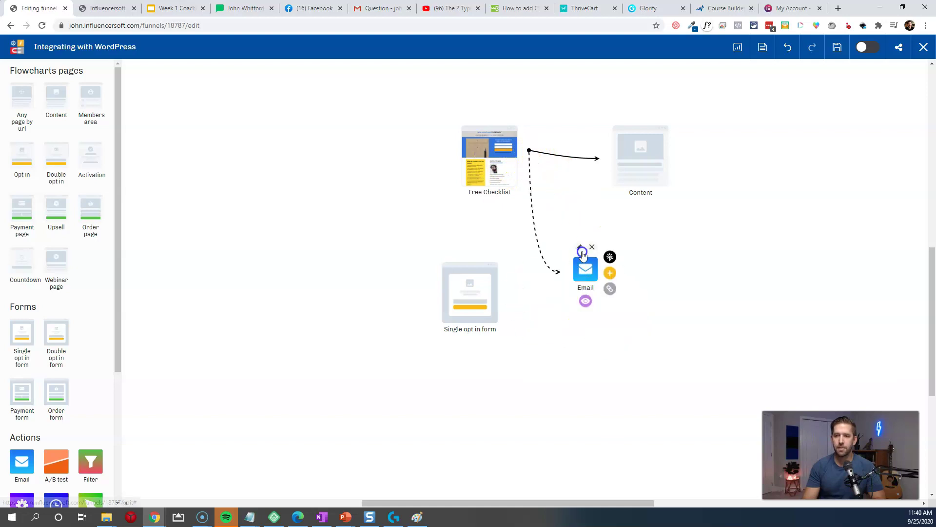
click(580, 249)
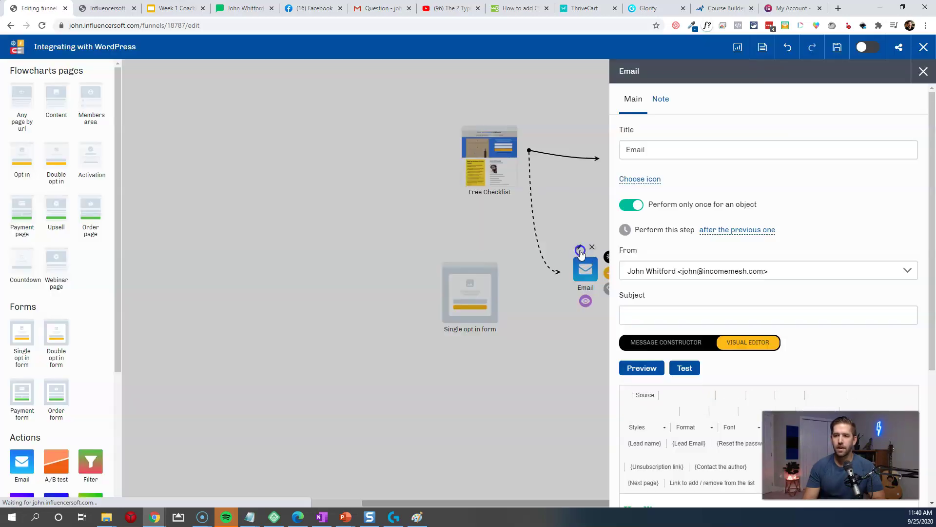
double_click(668, 145)
text(Here's Your Freebie!)
Step: Set the subject 'DING DING! Youre freebie has arrived' and link 'click here' to the download
click(676, 311)
text(DIN)
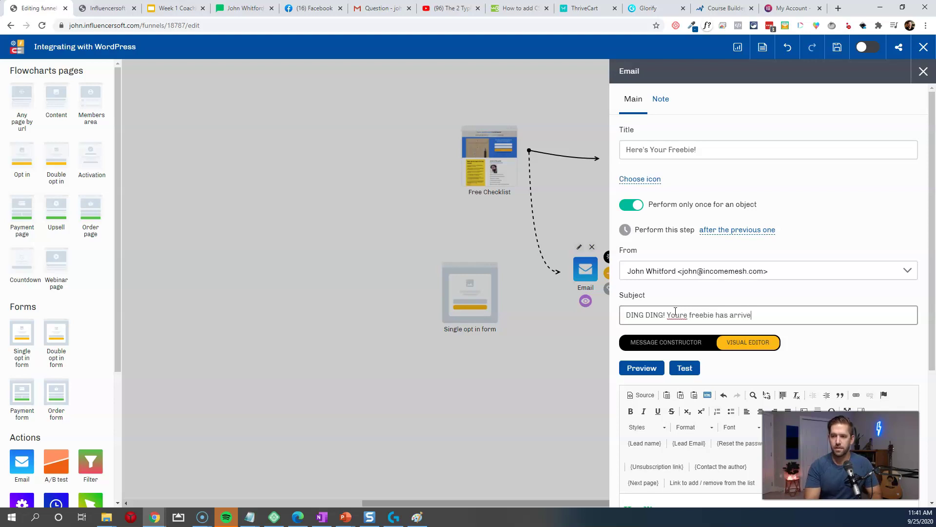
text(d)
scroll(702, 371, down, 4)
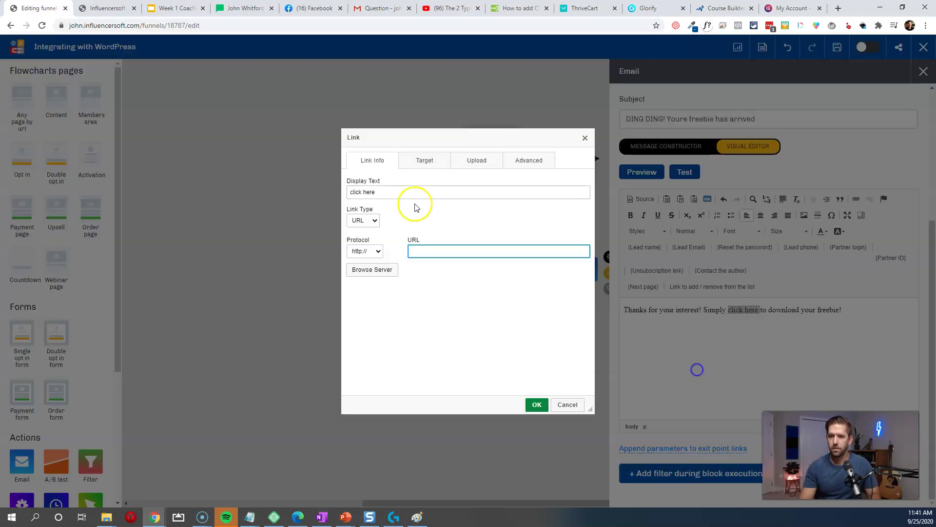
click(430, 250)
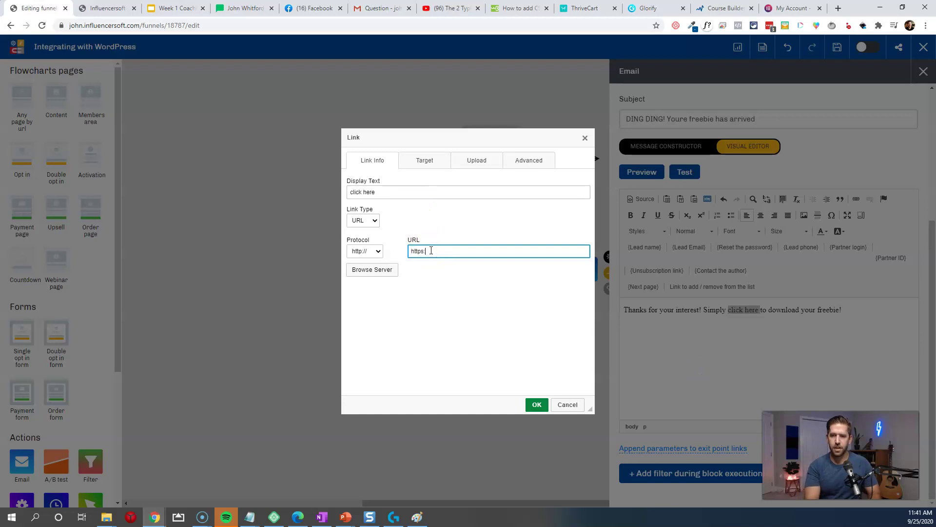
click(537, 404)
click(814, 311)
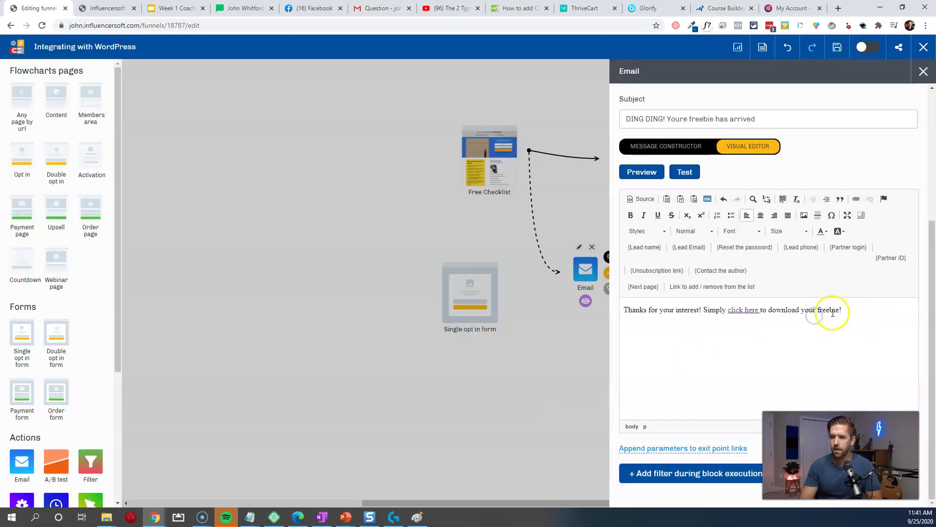
click(500, 379)
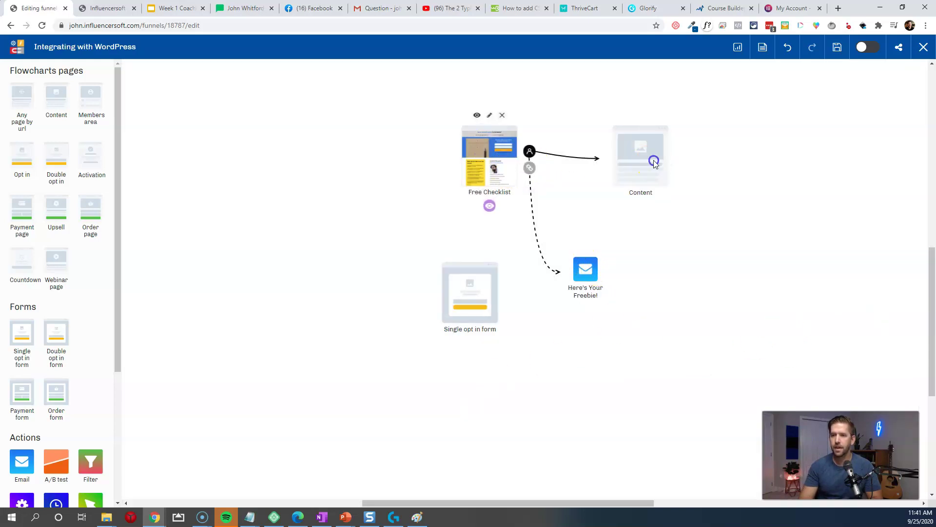
Step: Rename the Content page to 'Thank you Page' and start creating it from a template
click(641, 151)
double_click(719, 149)
text(Thank you Page)
click(782, 209)
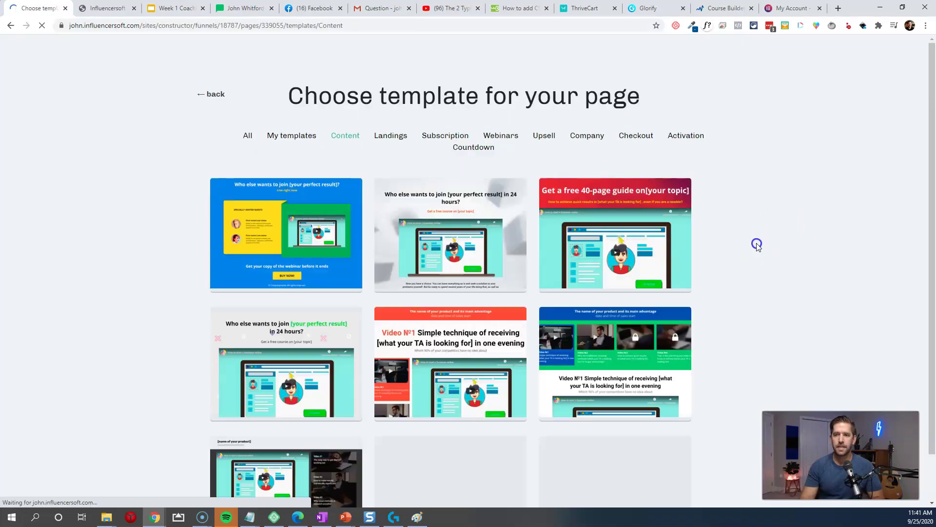
Step: Build the page from the Simple thank you page template and save it
click(288, 139)
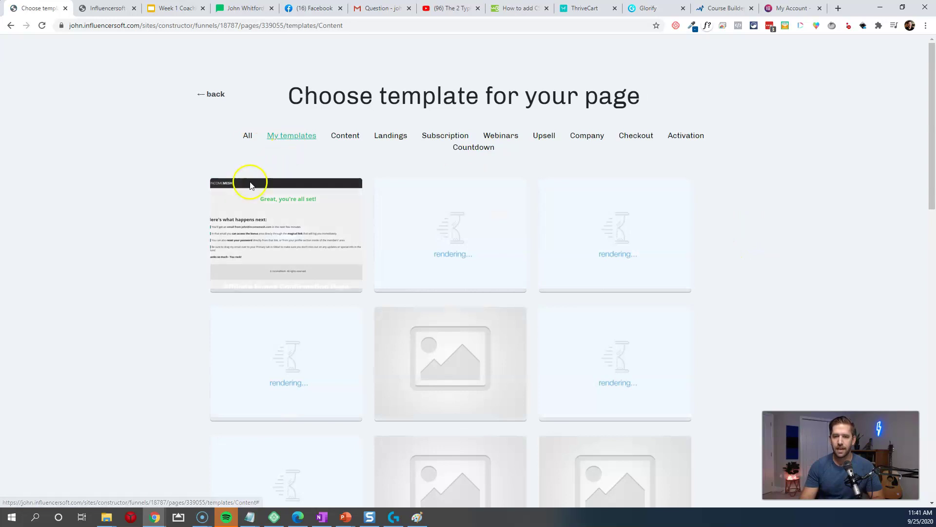
scroll(151, 278, down, 10)
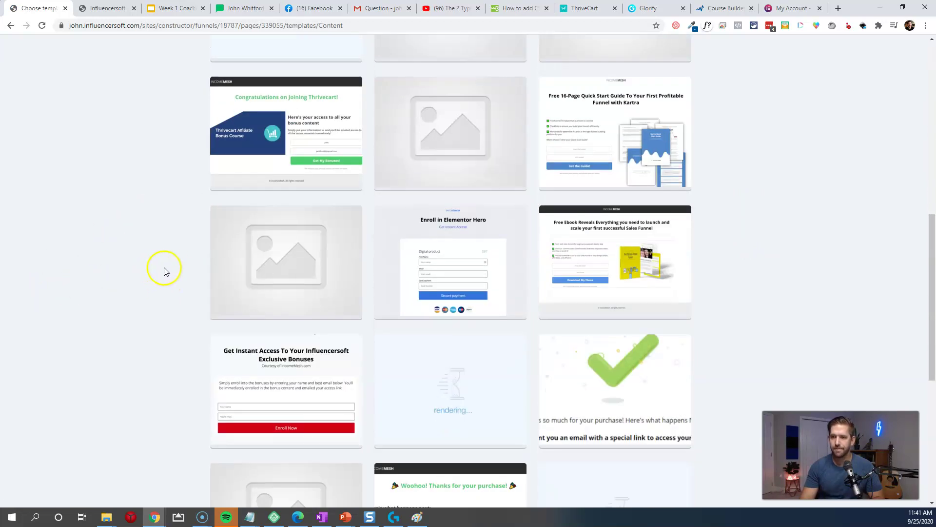
scroll(783, 273, down, 4)
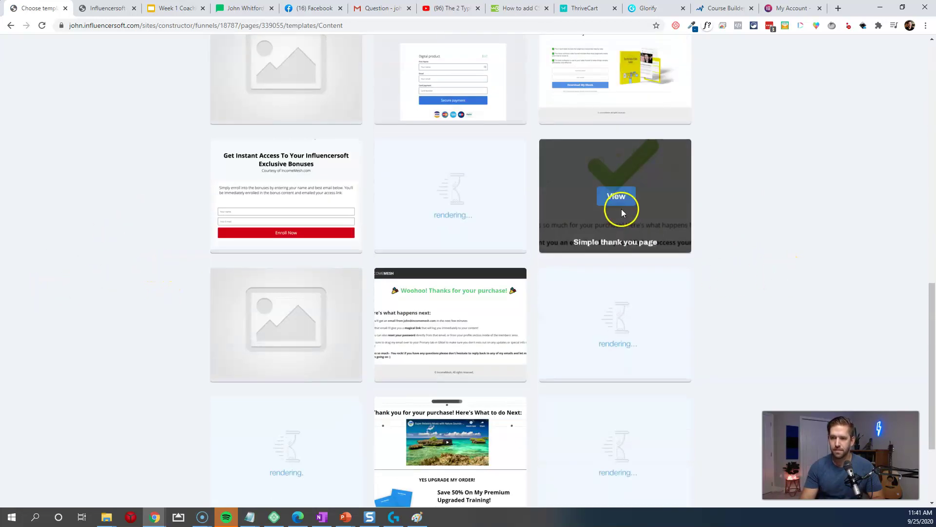
click(617, 197)
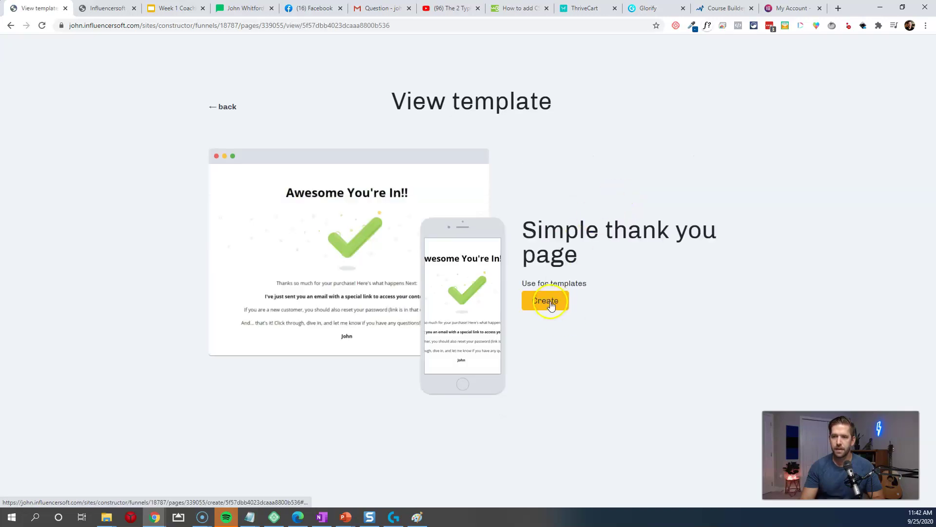
click(550, 301)
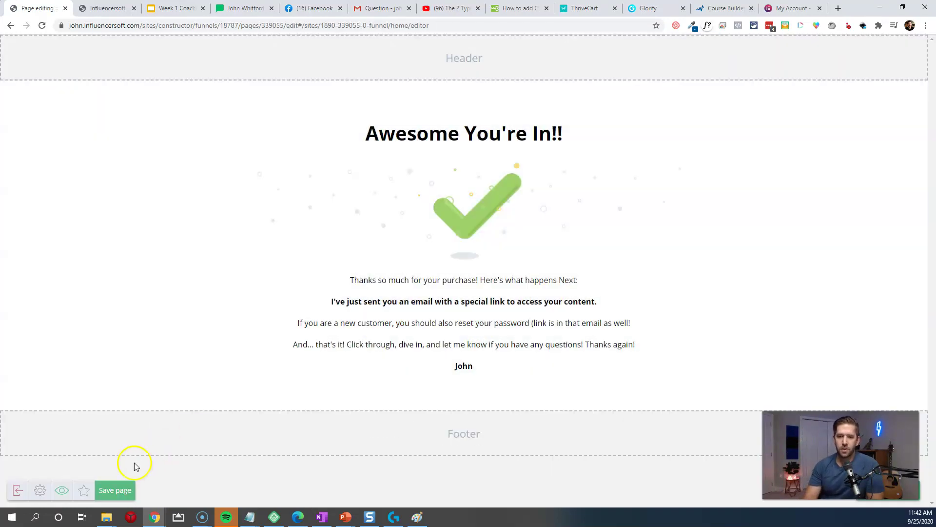
click(123, 492)
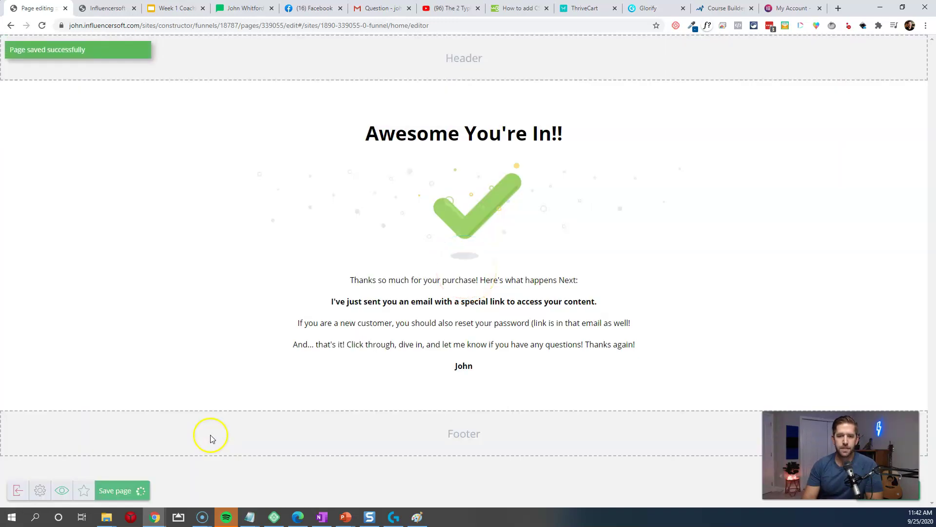
click(18, 490)
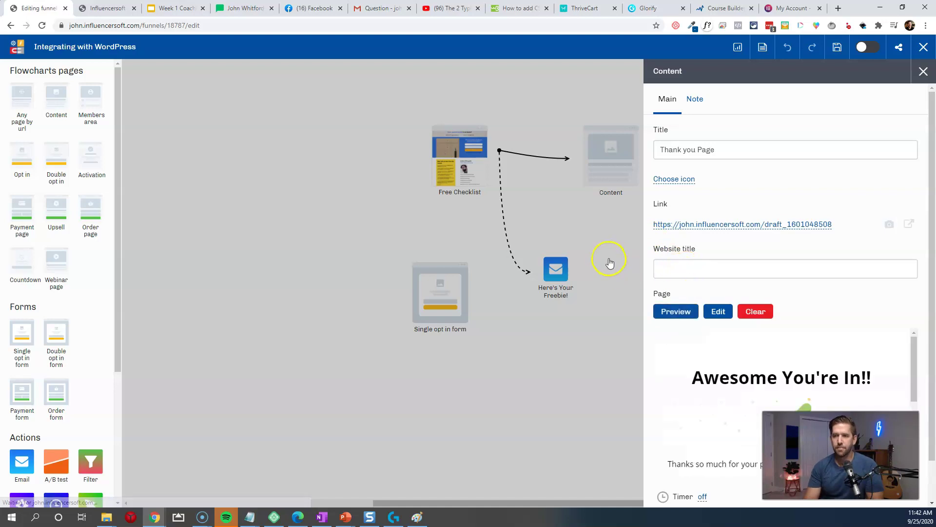
Step: Reposition the Here's Your Freebie! email and delete the unused Single opt in form block
click(889, 224)
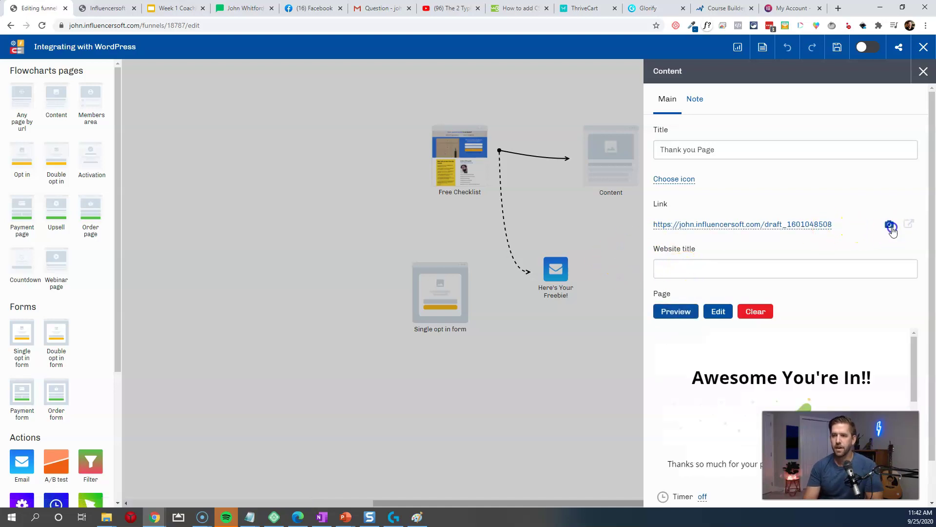
click(464, 170)
drag(556, 268, 566, 253)
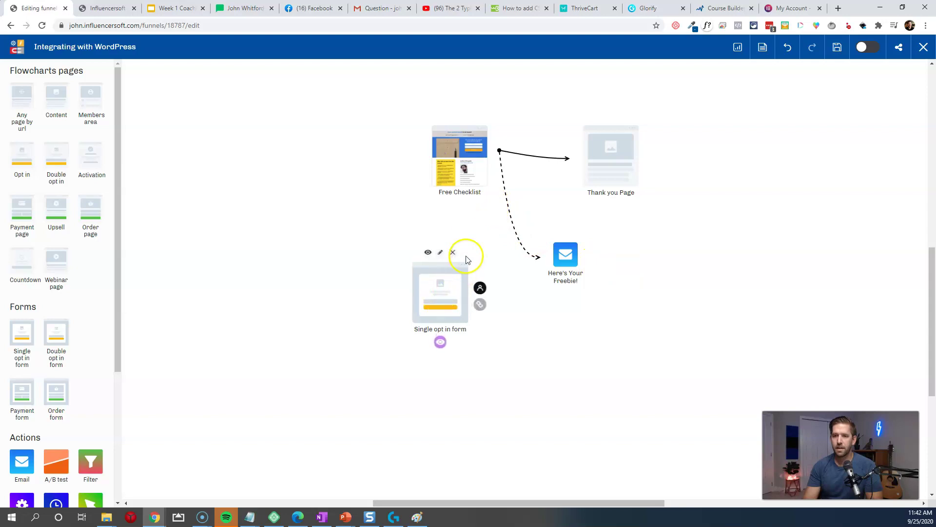
click(453, 252)
click(594, 161)
Step: Switch the funnel on, save it, and copy the live Free Checklist page address
click(867, 47)
click(837, 49)
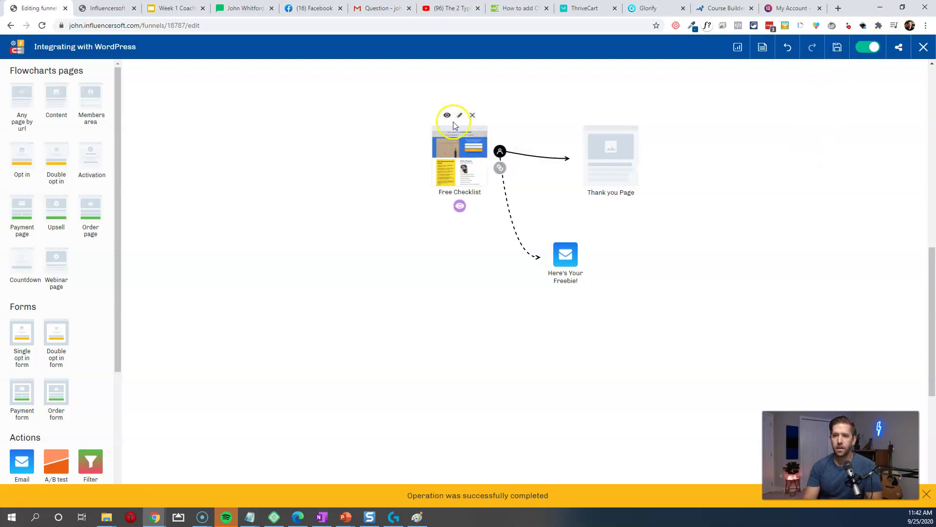
click(445, 116)
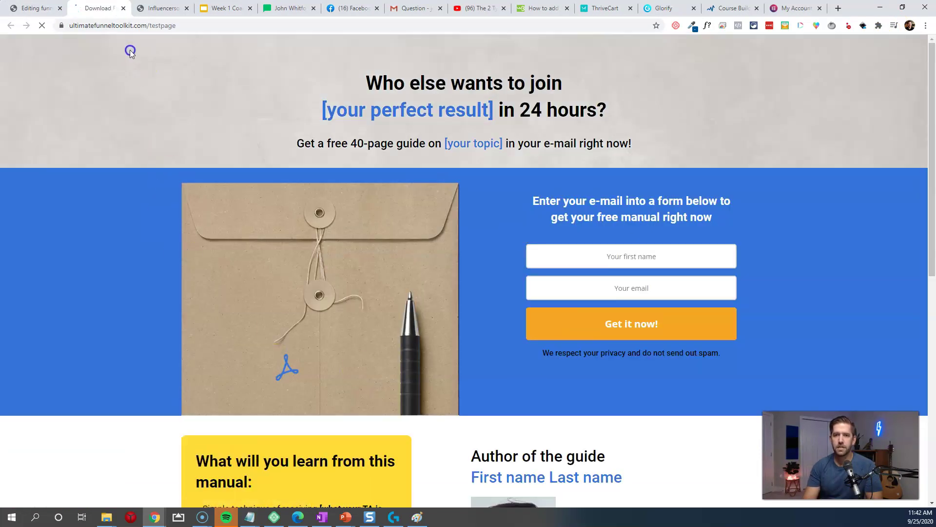
click(138, 31)
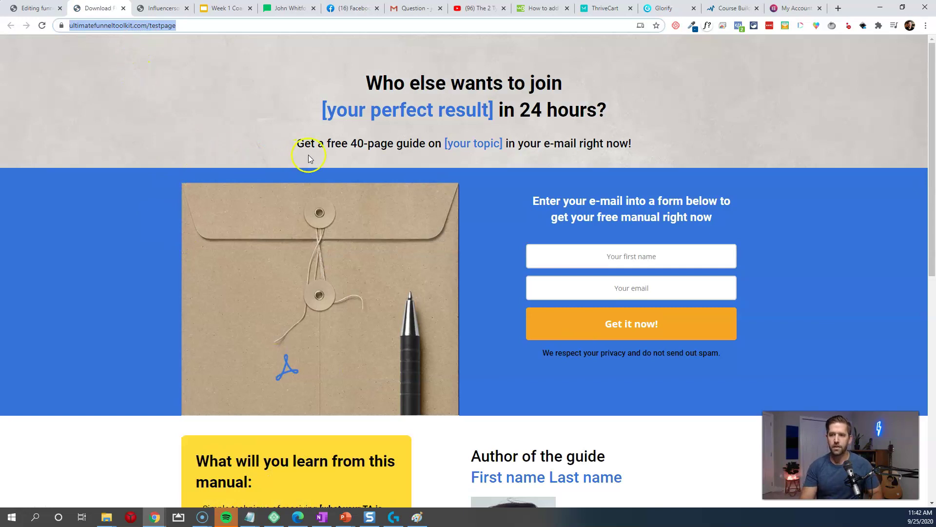
click(282, 215)
scroll(285, 222, down, 10)
scroll(296, 262, up, 10)
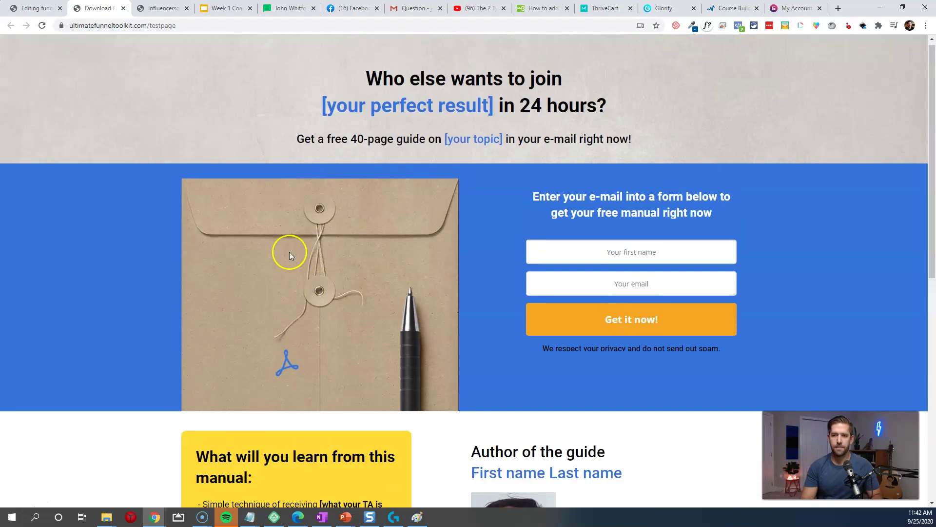
click(164, 10)
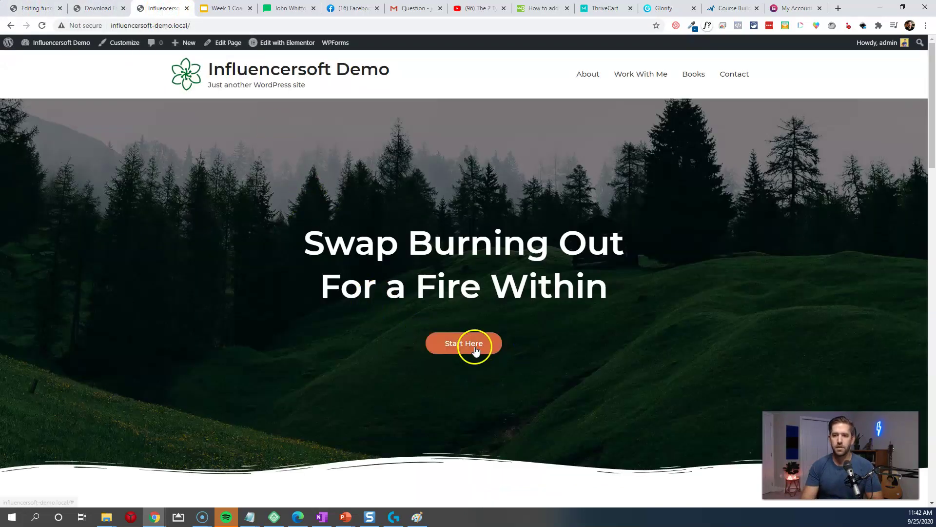
Step: In Elementor, paste ultimatefunneltoolkit.com/testpage as the Start Here button link and update the home page
mouse_move(280, 45)
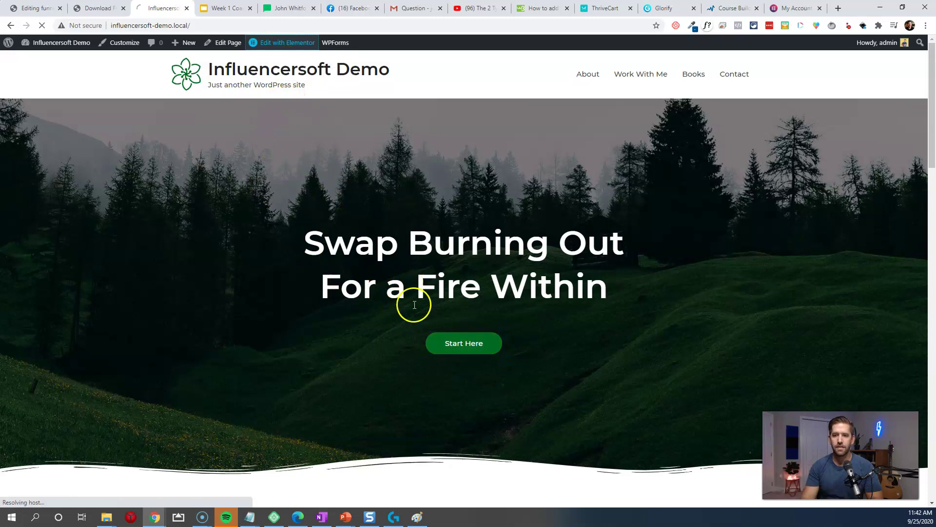
click(452, 351)
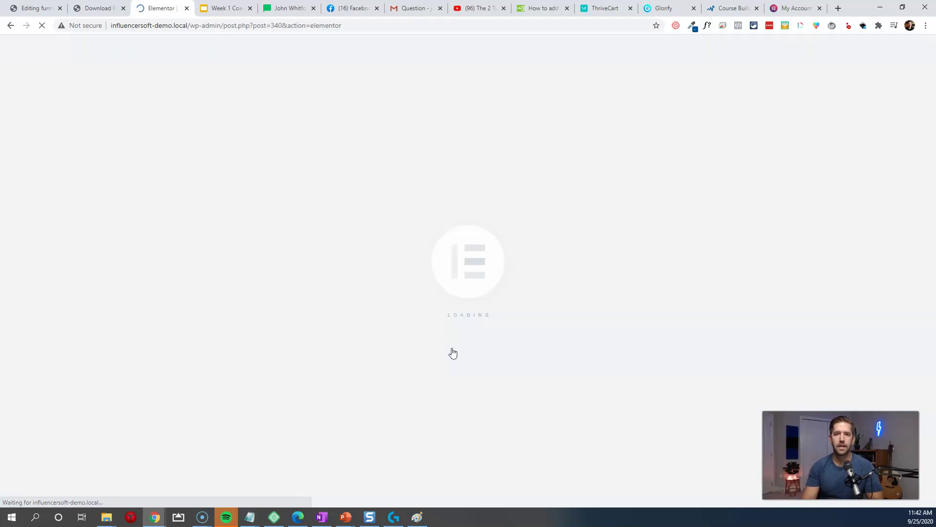
click(452, 350)
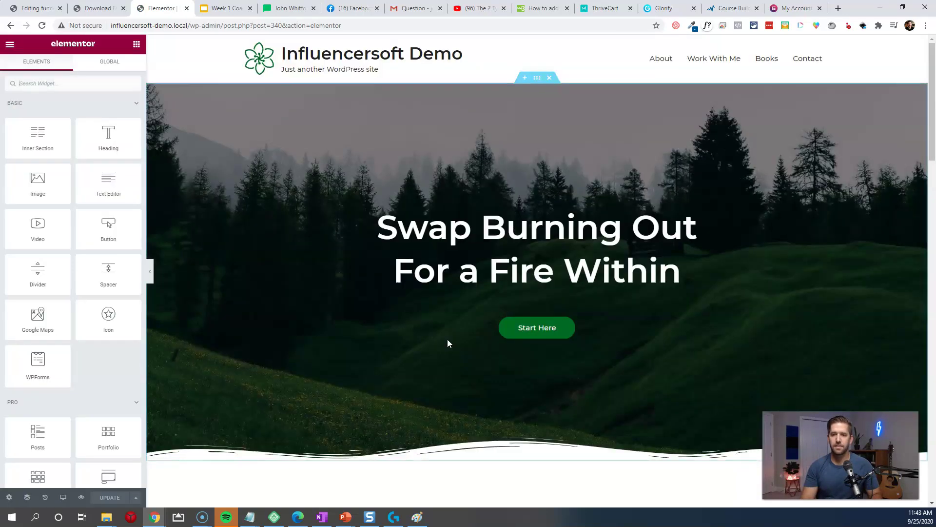
click(525, 333)
click(44, 171)
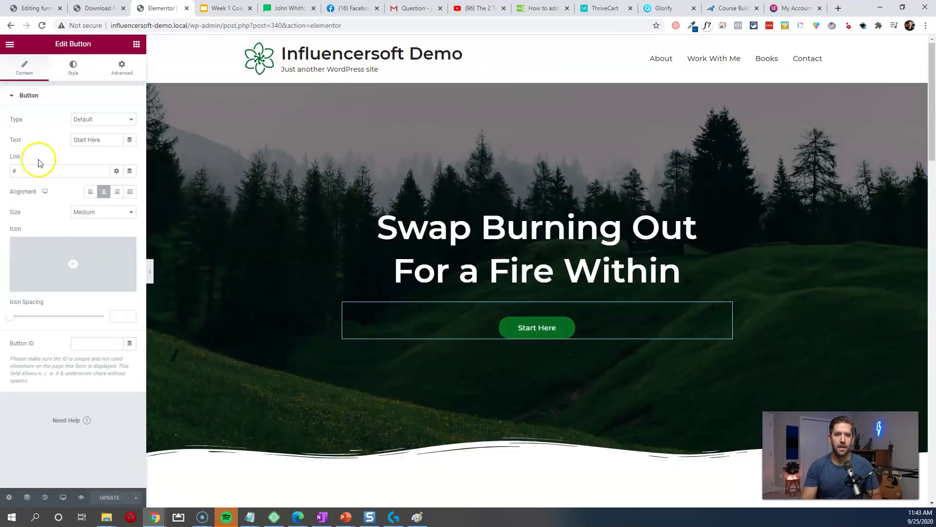
key(ctrl+v)
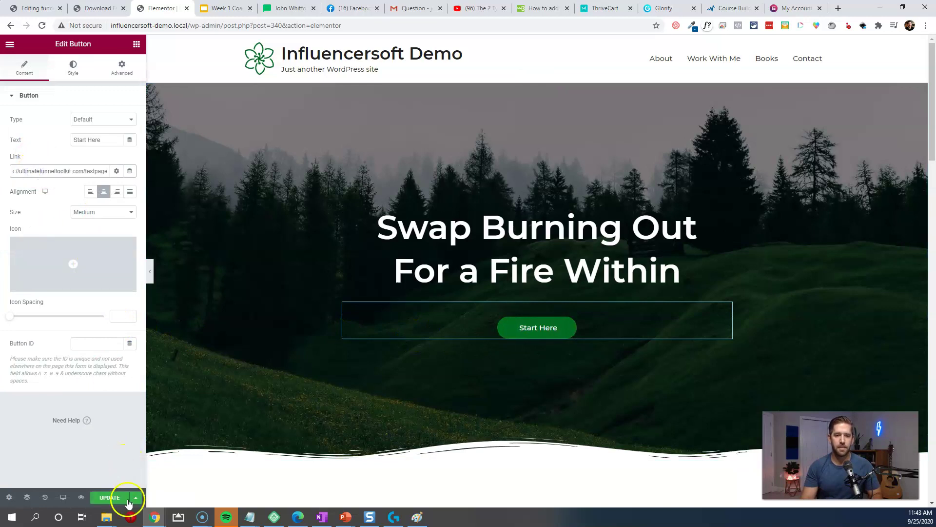
click(119, 497)
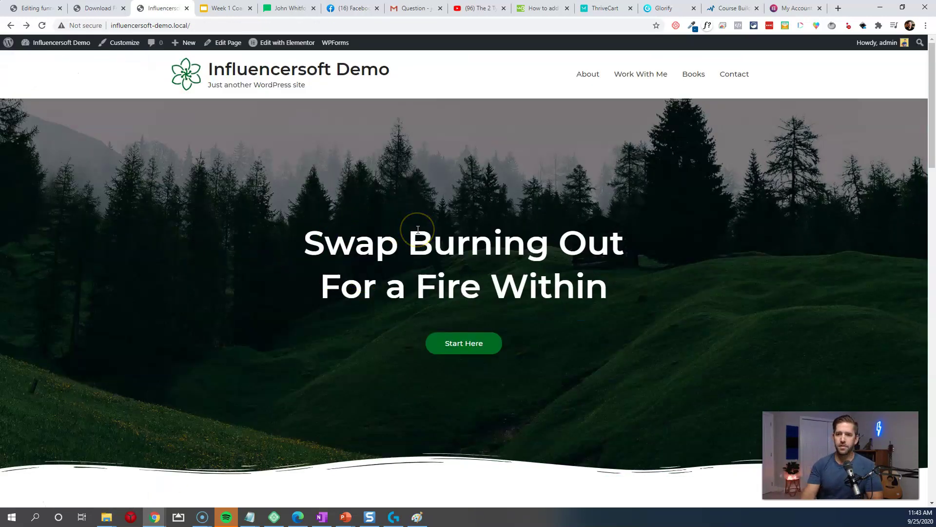
Step: Follow the Start Here button to the testpage opt-in and fill in a first name
drag(350, 257, 626, 268)
click(630, 281)
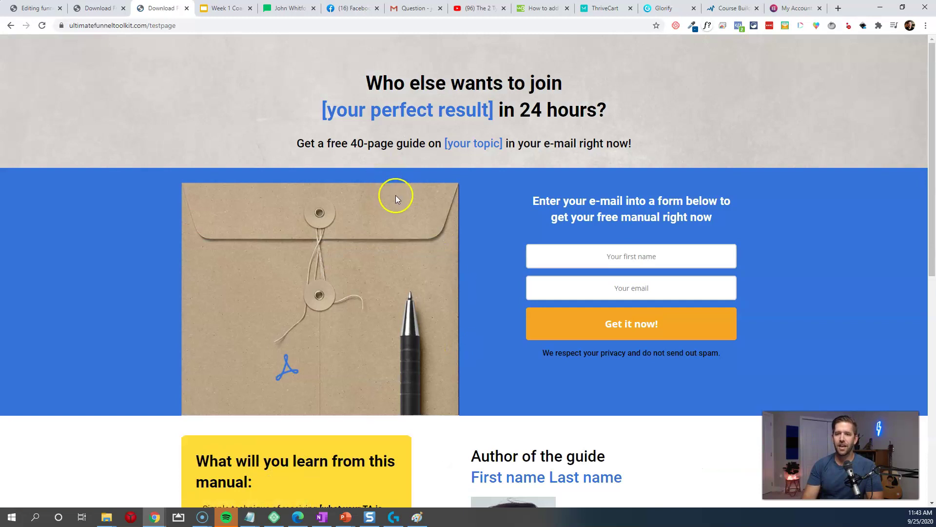
scroll(397, 195, down, 10)
scroll(500, 196, up, 10)
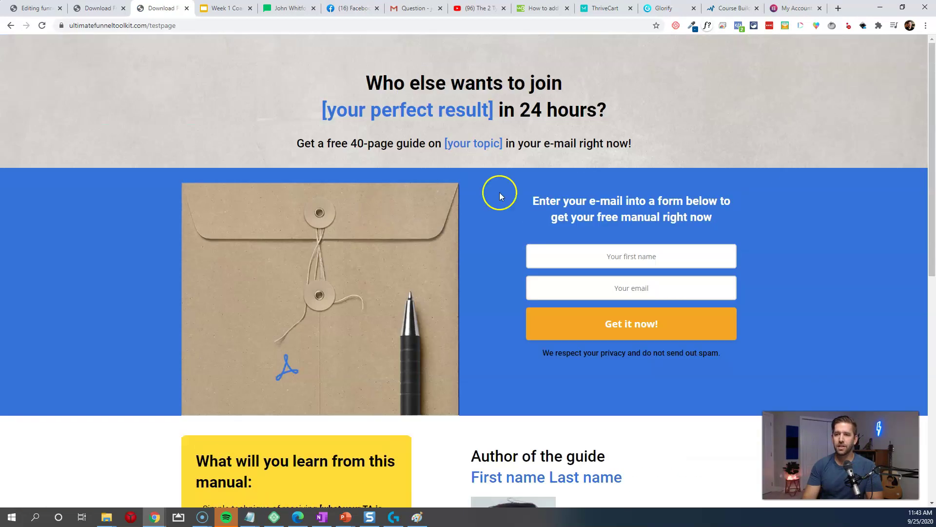
click(656, 256)
text(John)
key(Tab)
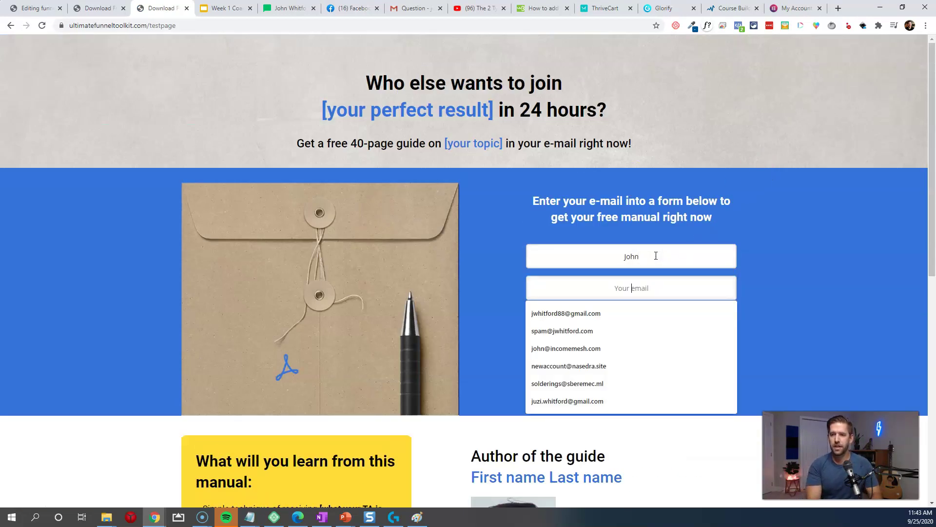
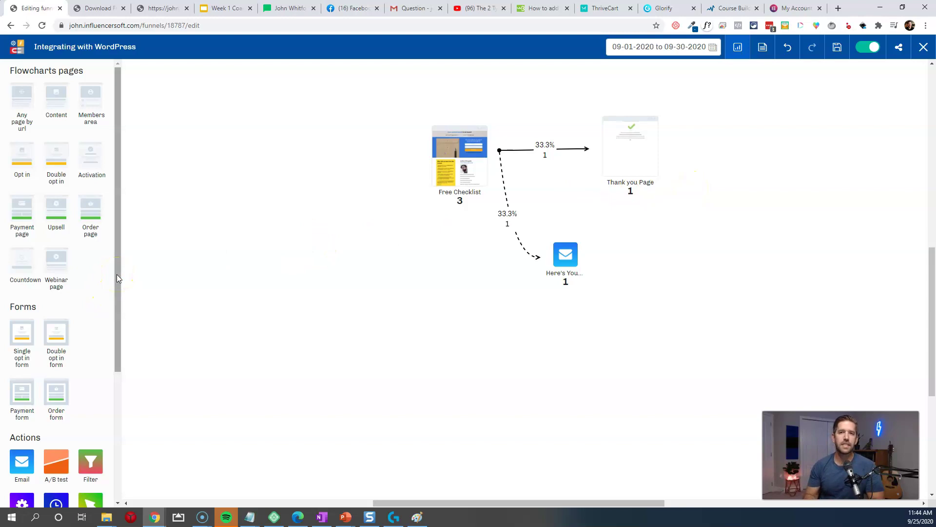
Step: Add a Traffic Source node to the funnel and name it HomePage Traffic
drag(117, 278, 107, 415)
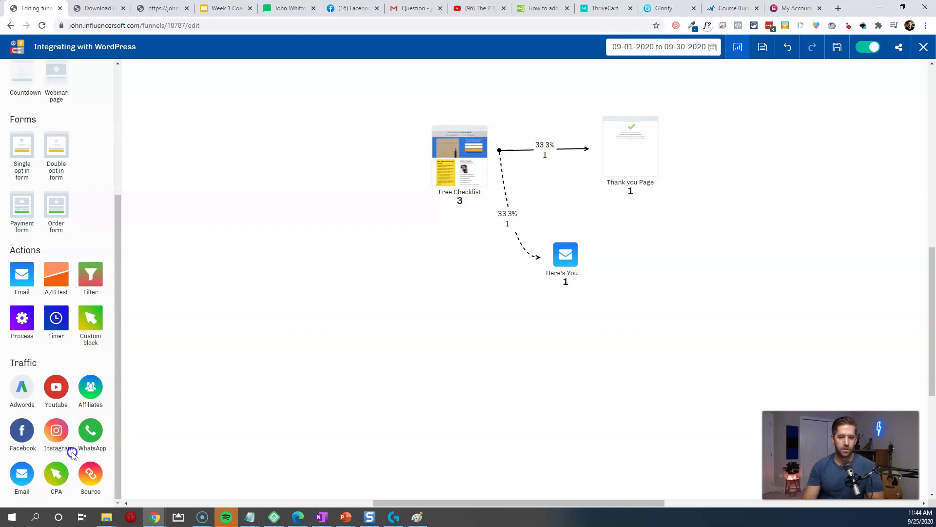
drag(88, 484, 313, 110)
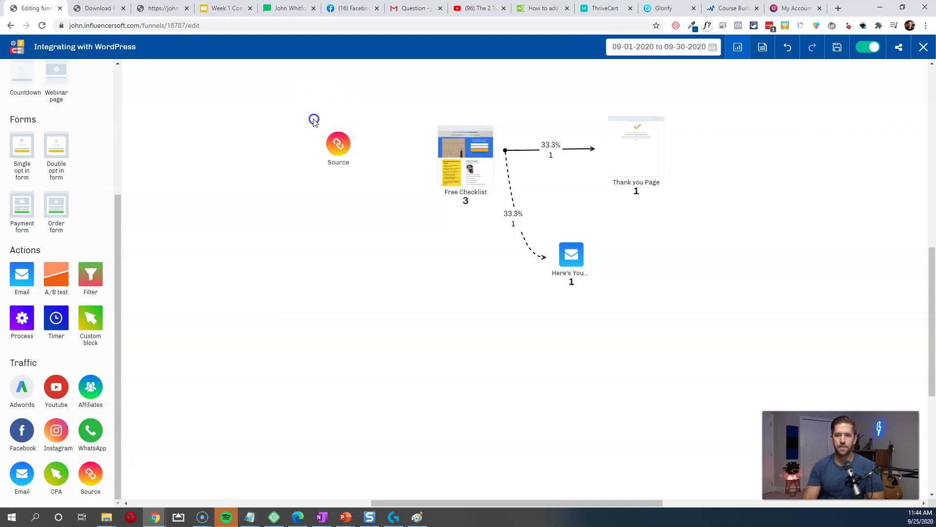
click(326, 110)
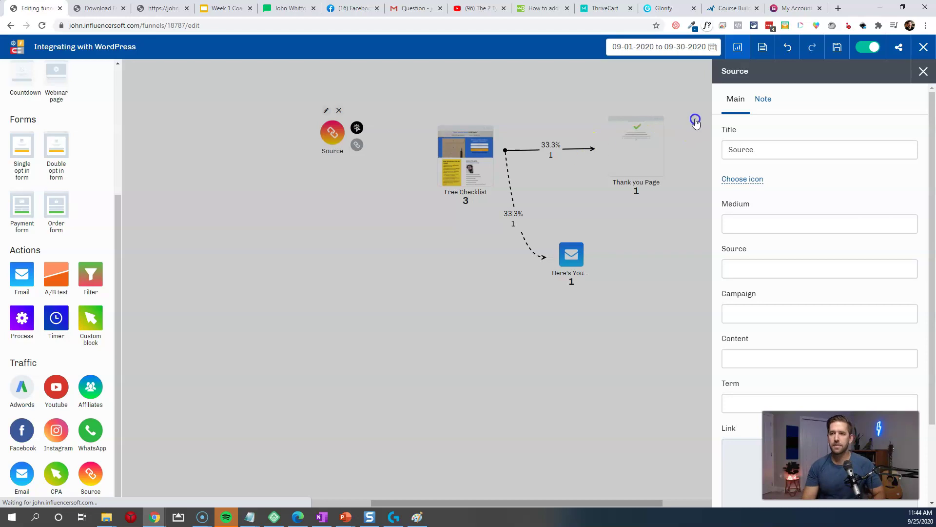
double_click(770, 147)
text(HomePage Traffi)
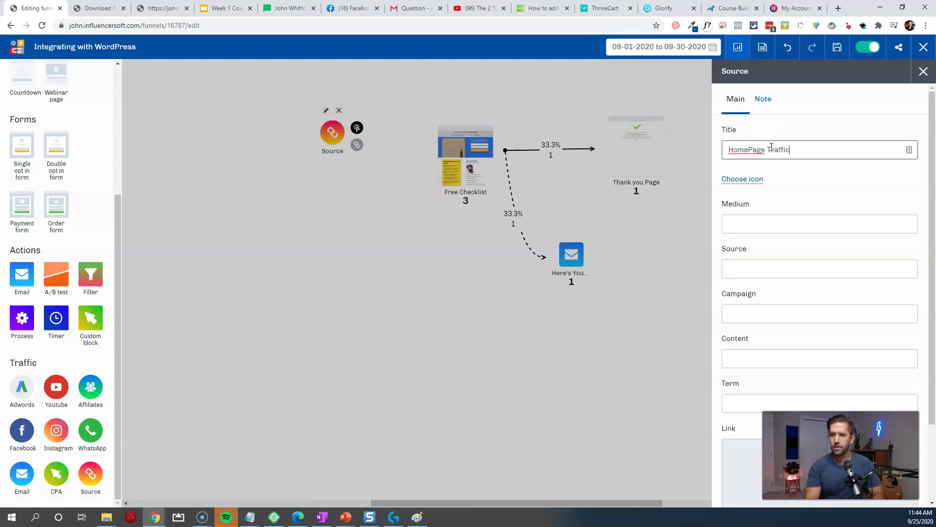
Step: Set the source's tracking values to Source Blog and Campaign Home, and copy its link
scroll(780, 185, down, 2)
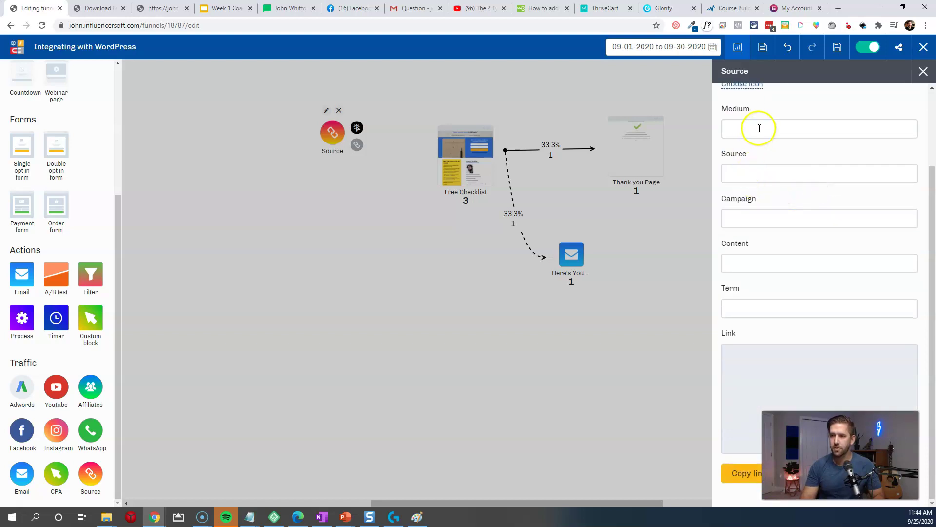
click(760, 176)
text(Blog)
key(Tab)
text(Home)
key(Tab)
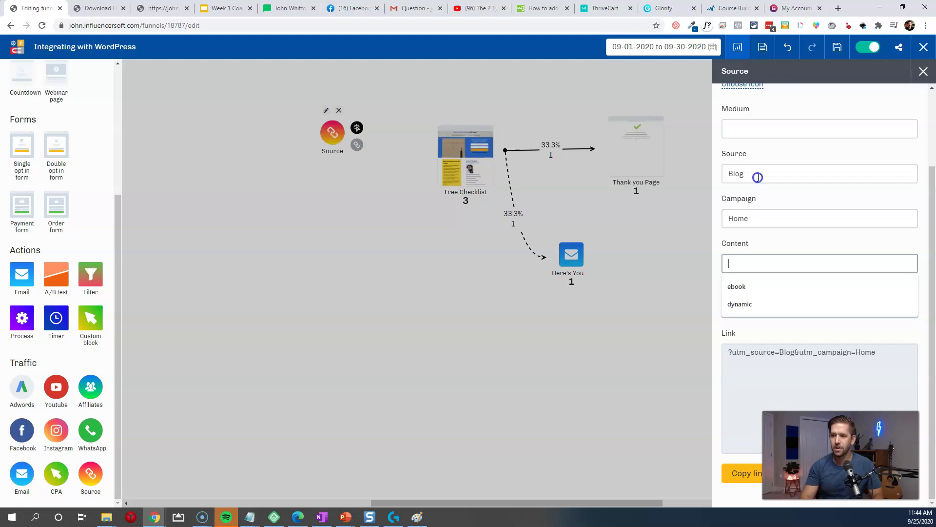
click(814, 251)
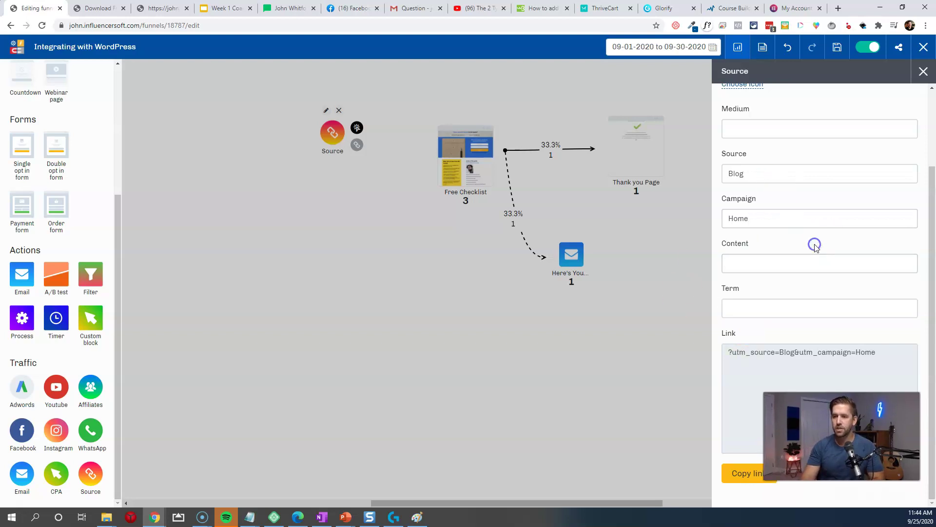
click(755, 482)
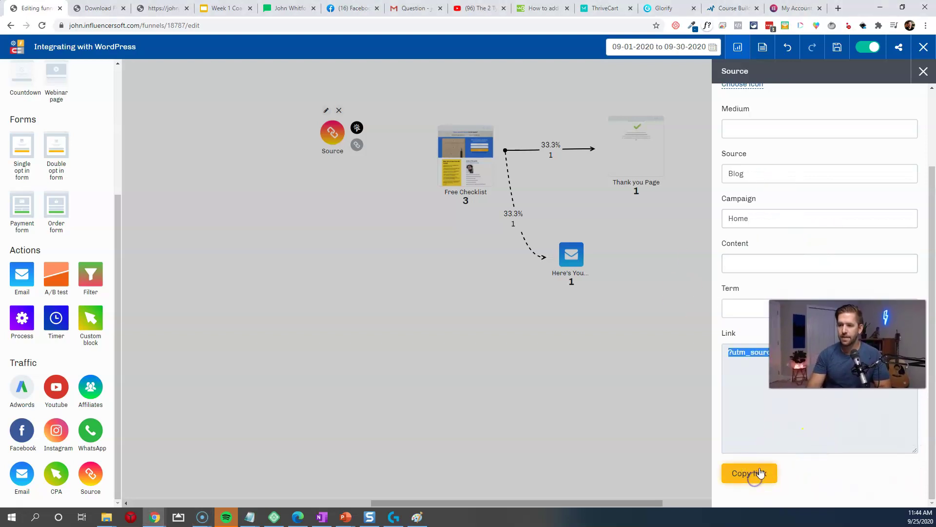
Step: Connect HomePage Traffic to the Free Checklist page and nudge the node upward
click(278, 168)
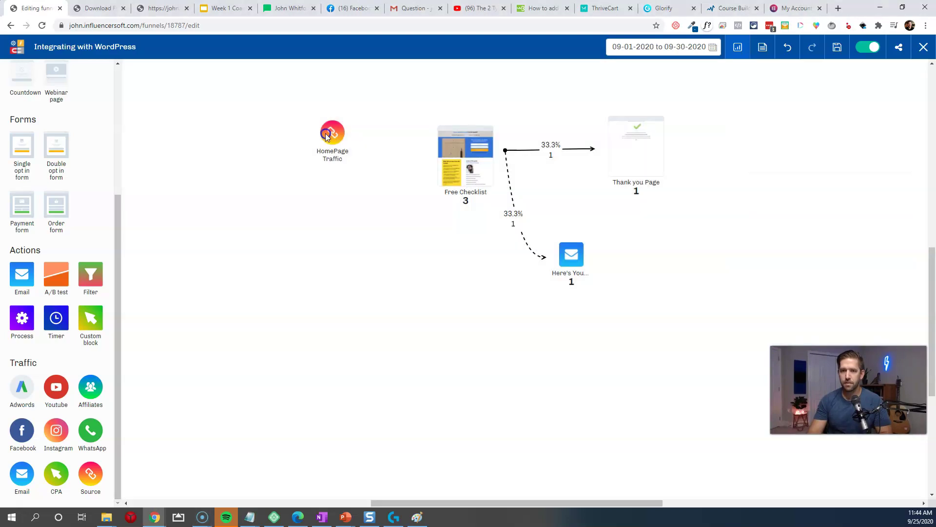
drag(357, 128, 441, 151)
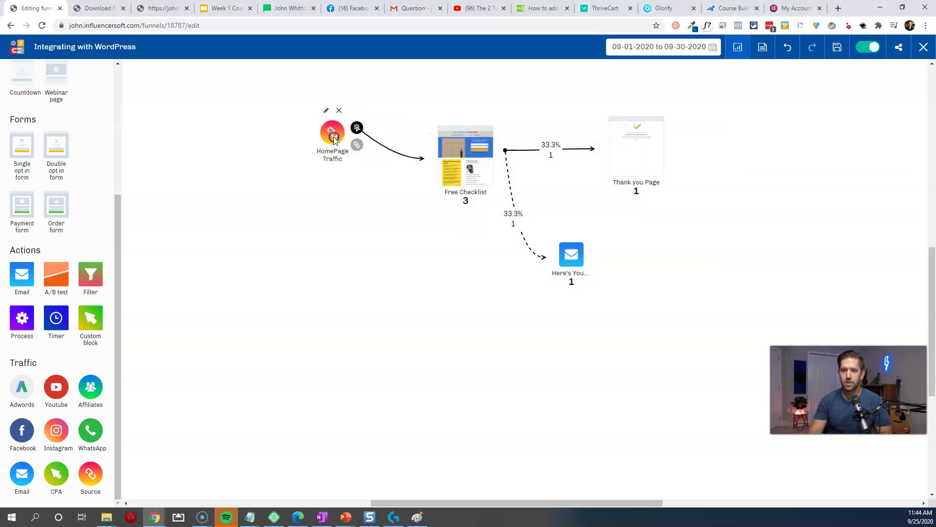
drag(331, 134, 331, 124)
Step: Copy the full HomePage Traffic tracking link with the testpage URL
click(326, 100)
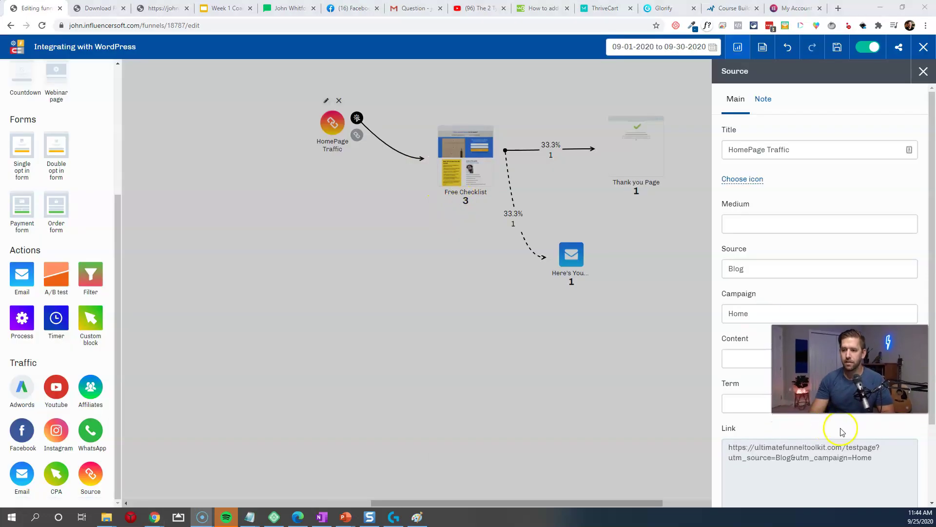
scroll(842, 432, down, 2)
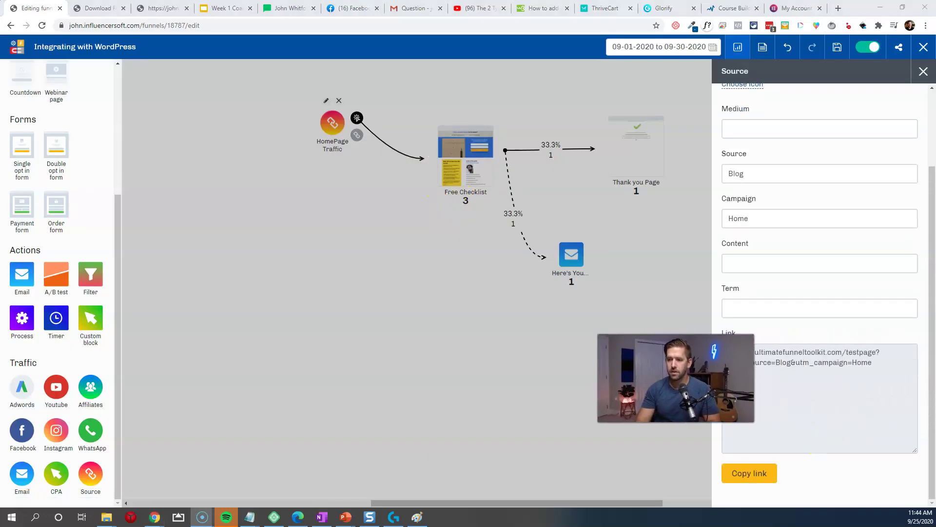
click(750, 473)
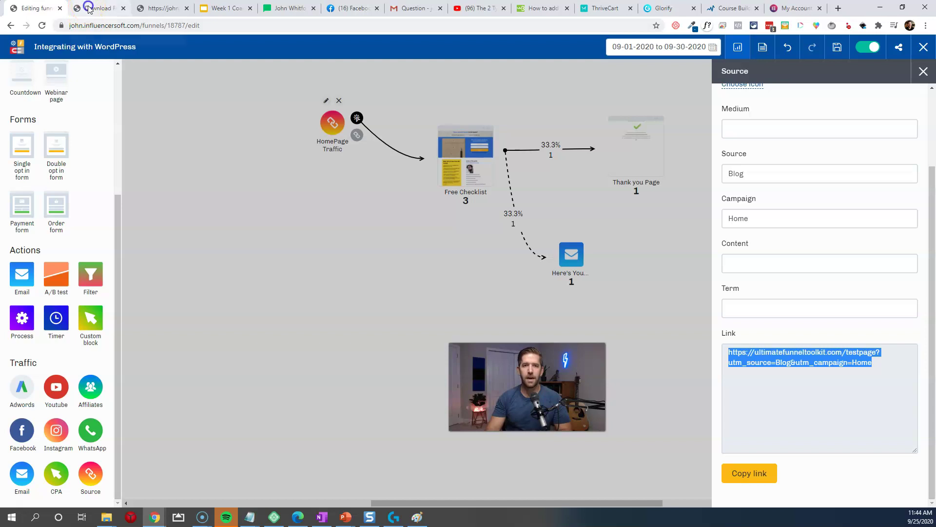
click(89, 8)
click(149, 13)
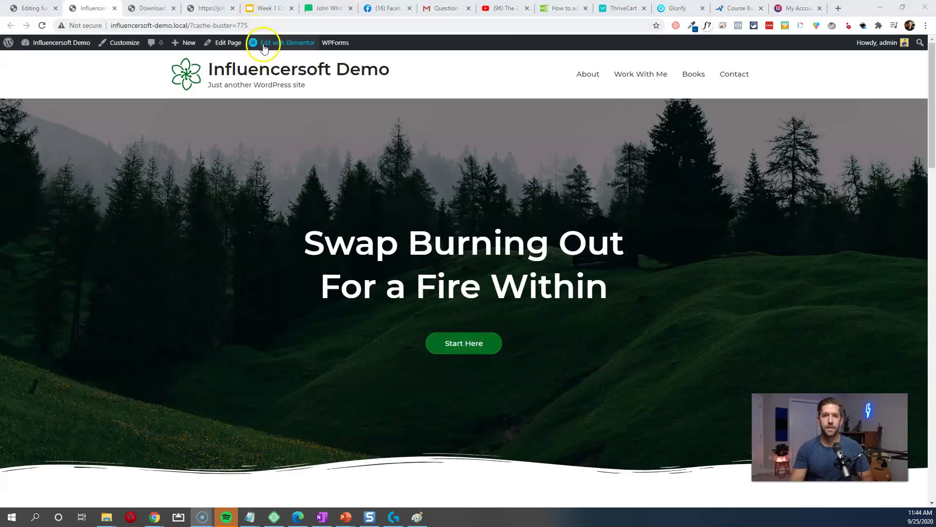
Step: In Elementor, replace the Start Here button's link with the tracking URL and save the homepage
click(264, 49)
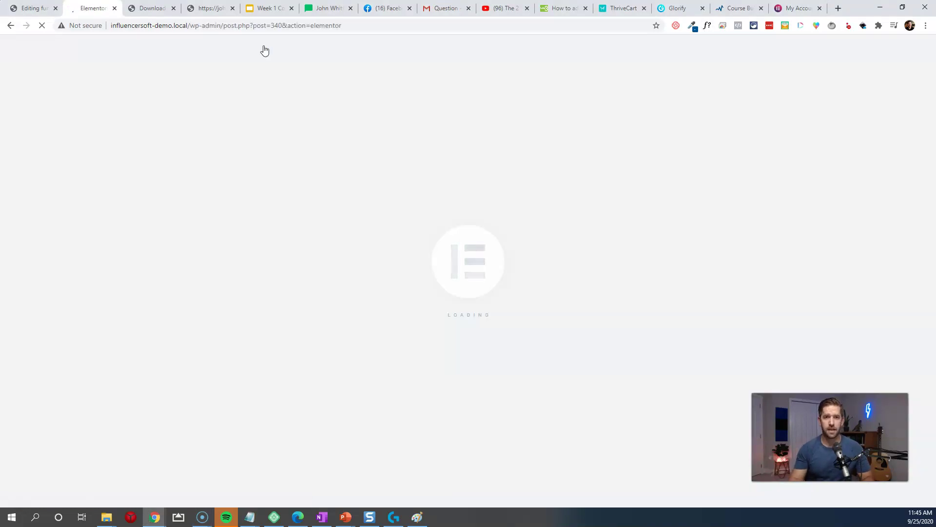
click(572, 7)
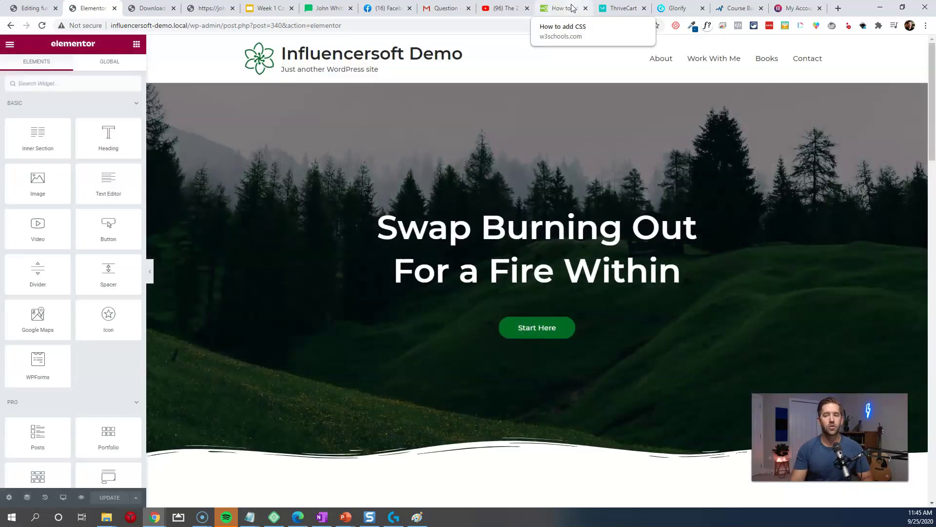
click(549, 327)
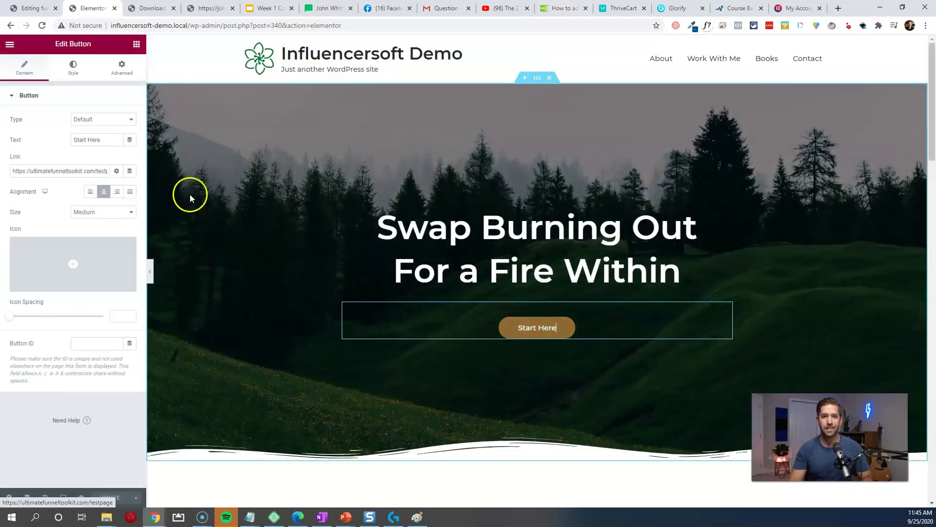
key(BackSpace)
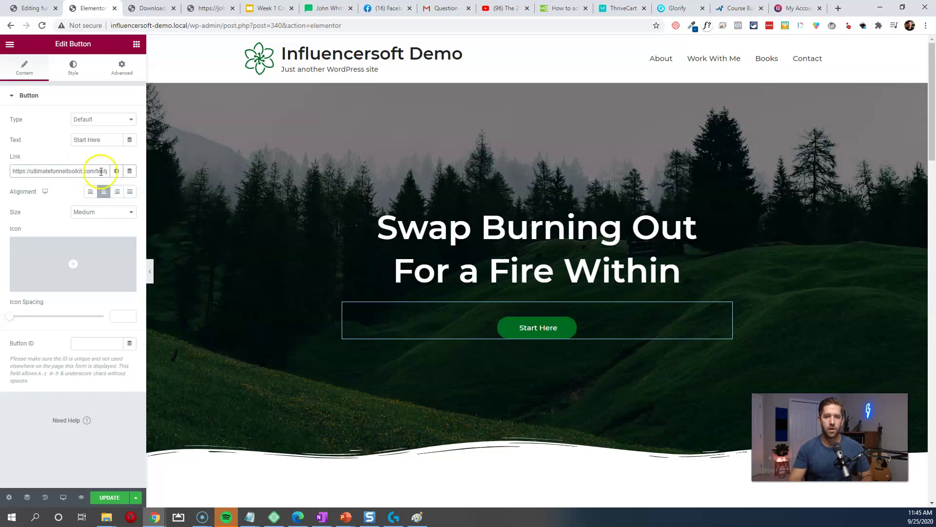
click(119, 494)
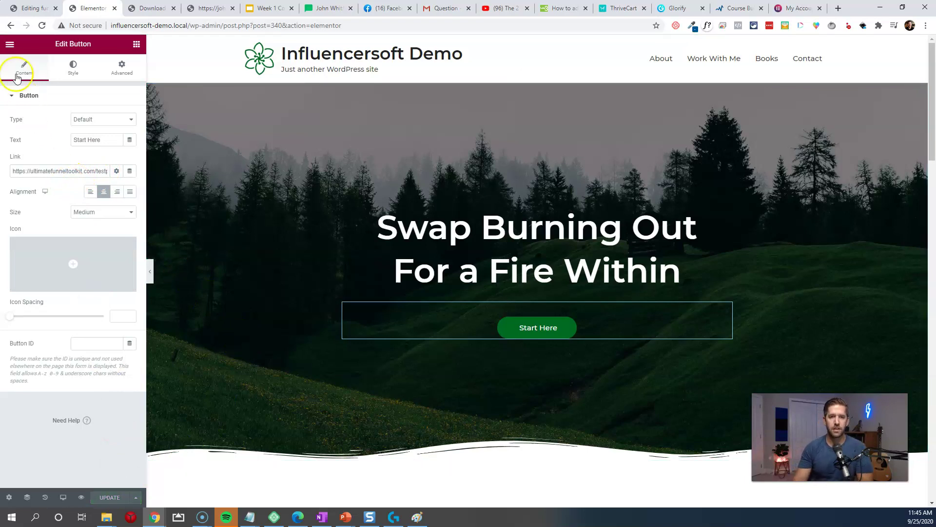
Step: View the live homepage and test the Start Here button
click(10, 44)
click(46, 193)
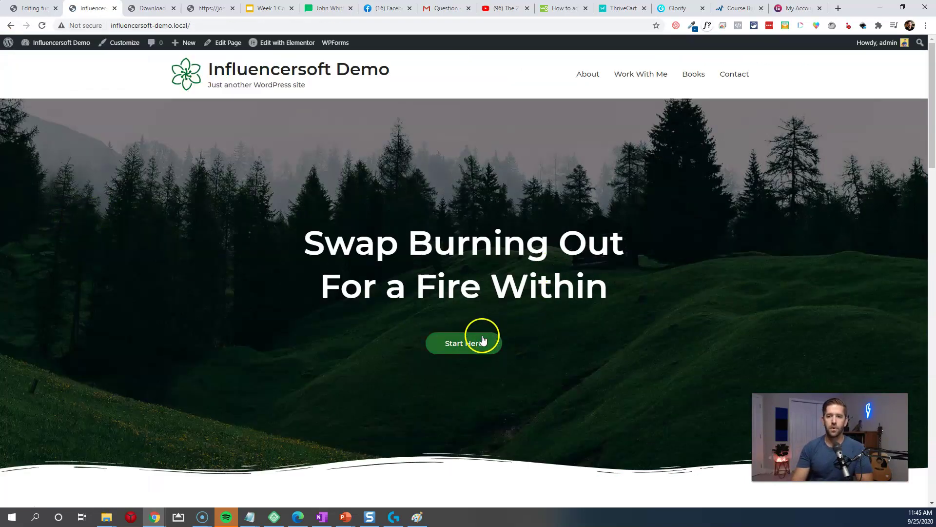
click(462, 344)
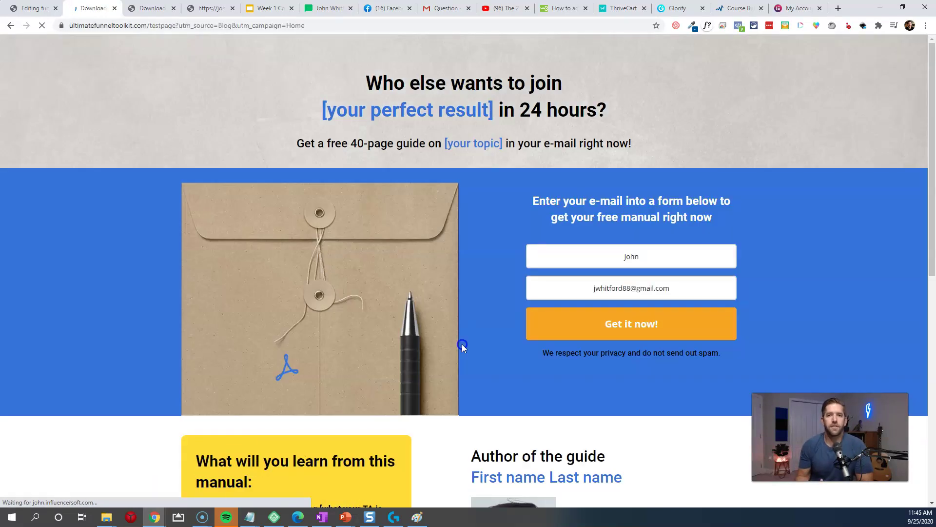
Step: Submit the opt-in form with a test e-mail address, then return to the funnel editor
triple_click(660, 296)
key(BackSpace)
click(647, 320)
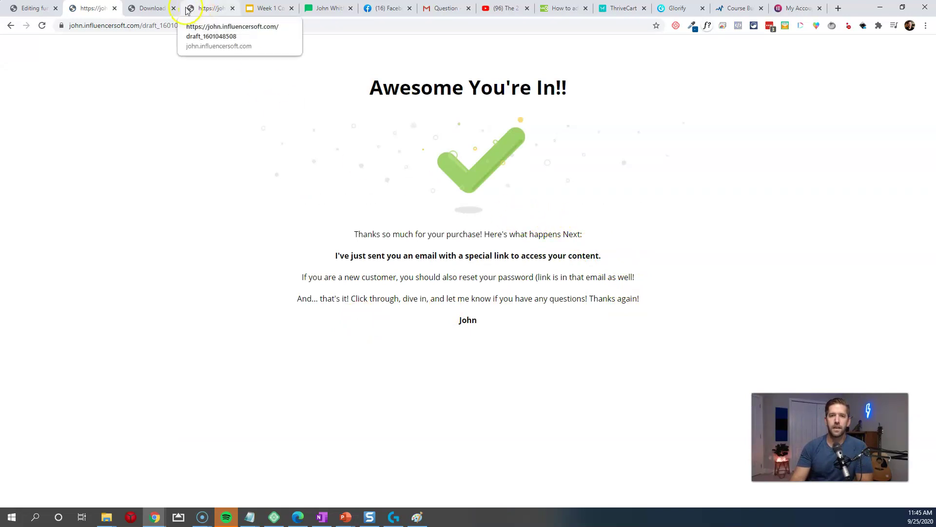
click(155, 13)
click(32, 9)
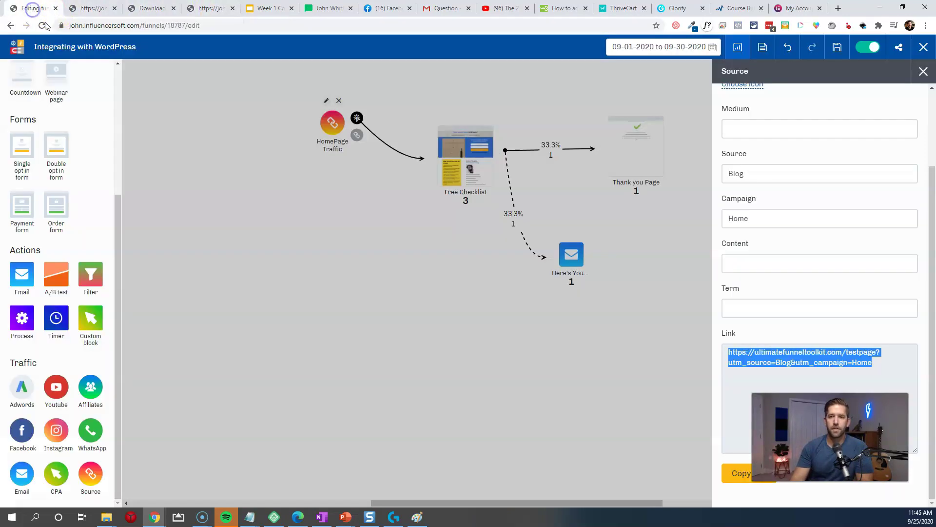
Step: Close the source settings, refresh the visitor statistics, save and reload the funnel
click(263, 244)
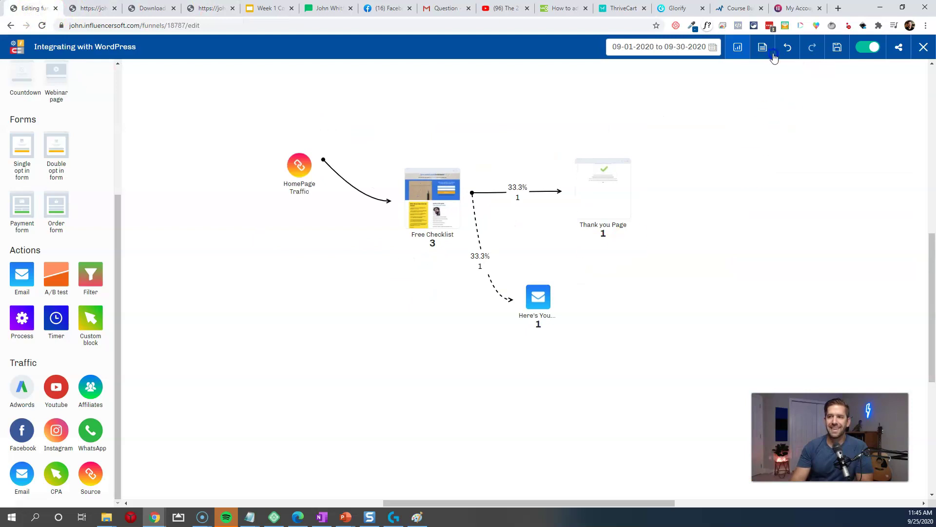
click(739, 50)
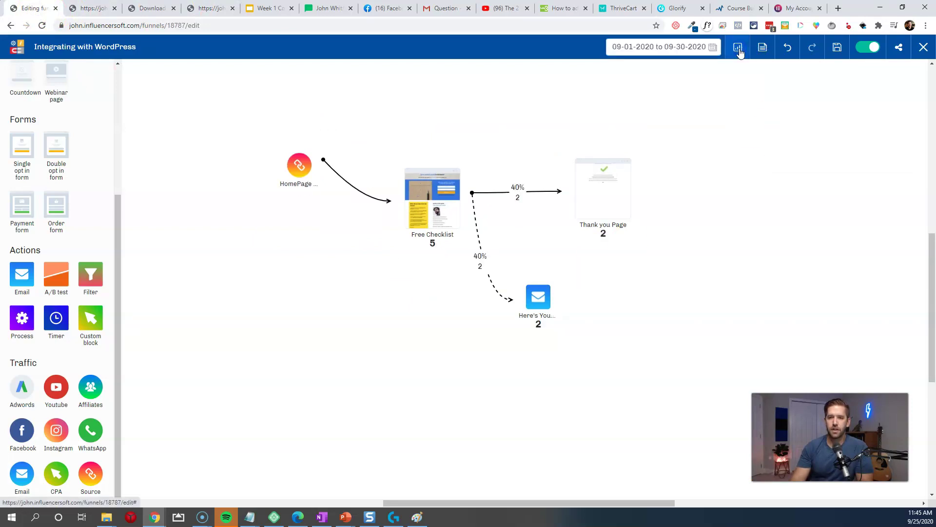
click(837, 46)
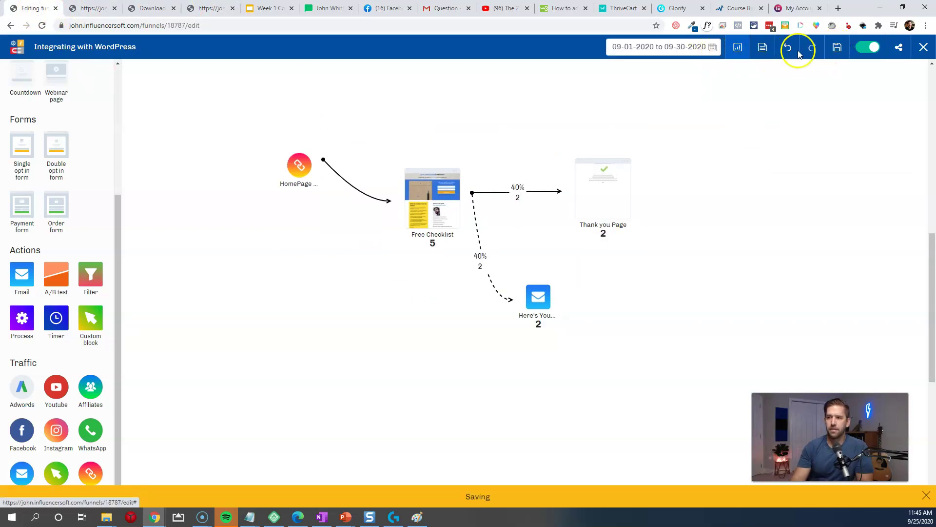
click(42, 26)
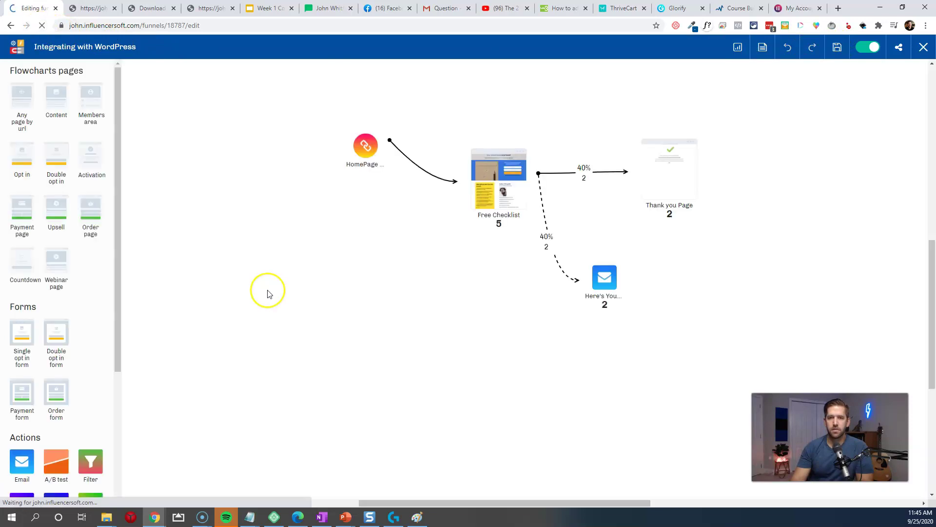
Step: Move the HomePage node slightly up and the email step to the right
click(340, 158)
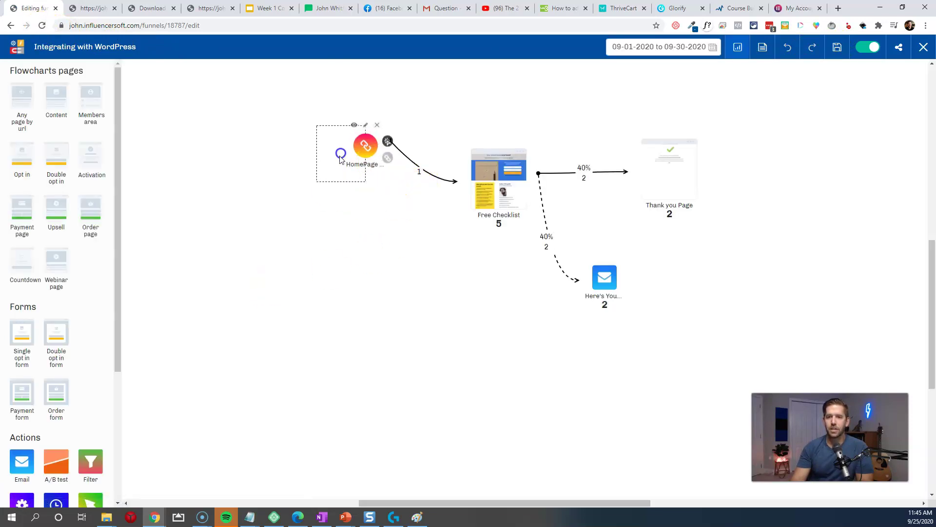
click(422, 235)
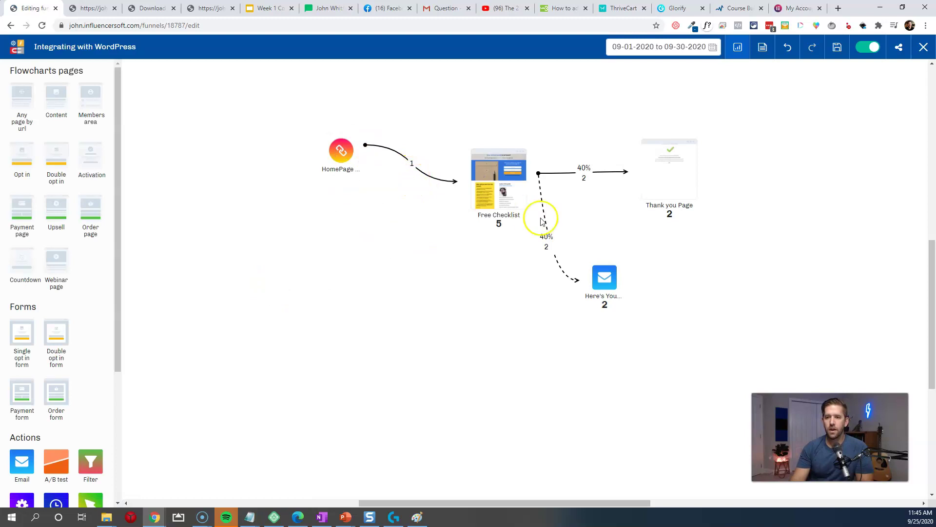
click(505, 181)
click(489, 250)
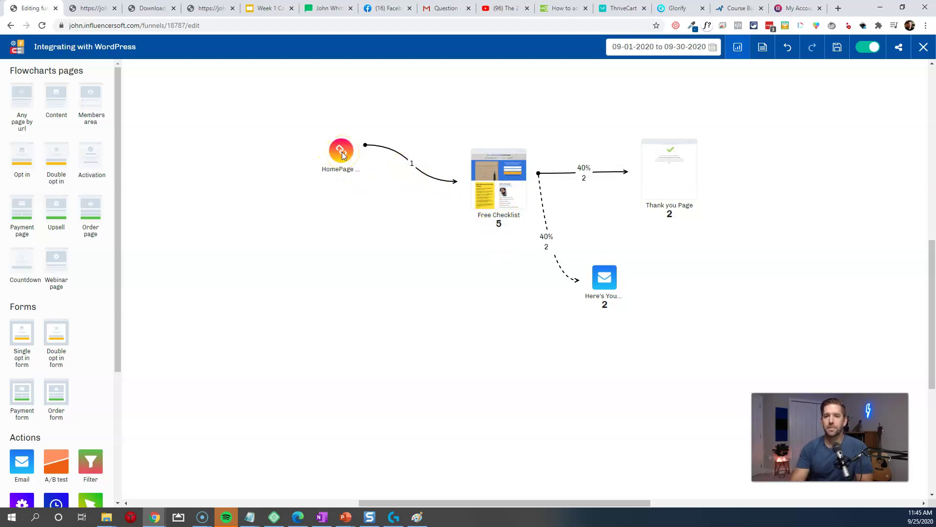
drag(343, 155, 343, 145)
click(366, 203)
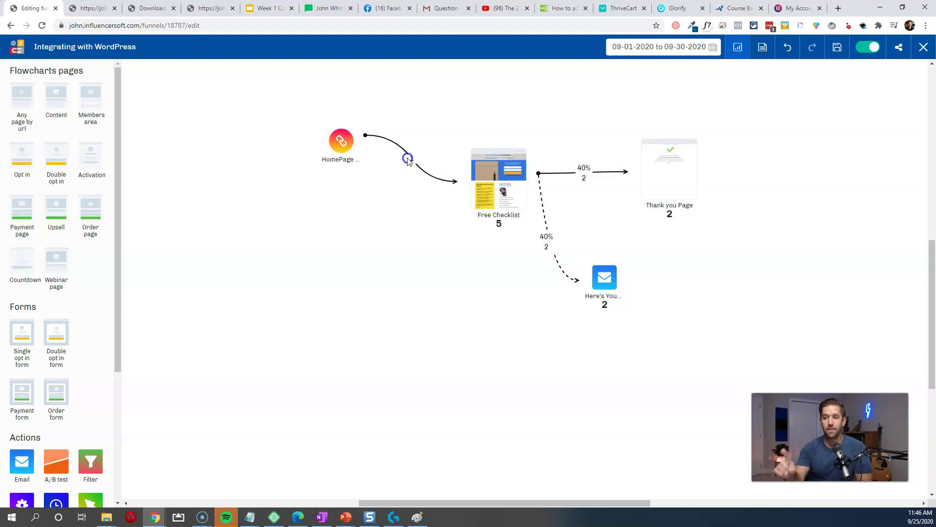
click(545, 242)
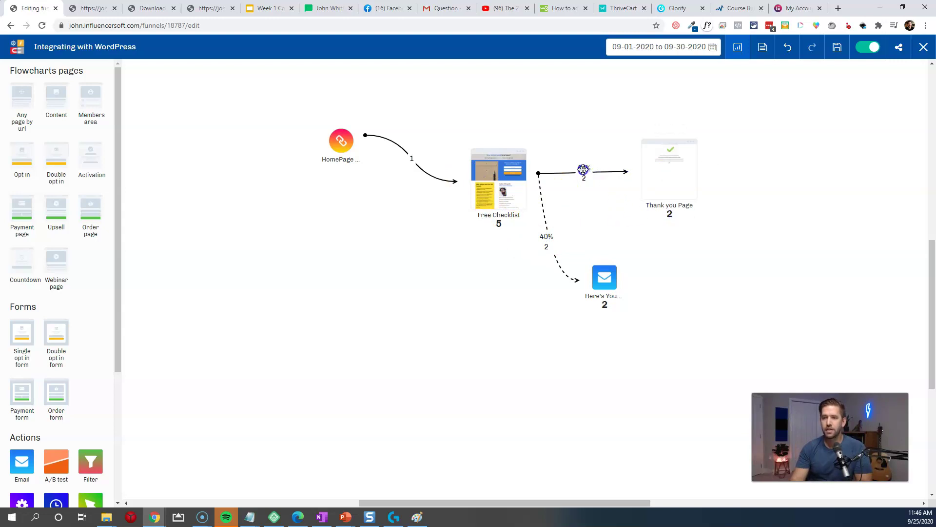
drag(620, 278, 644, 273)
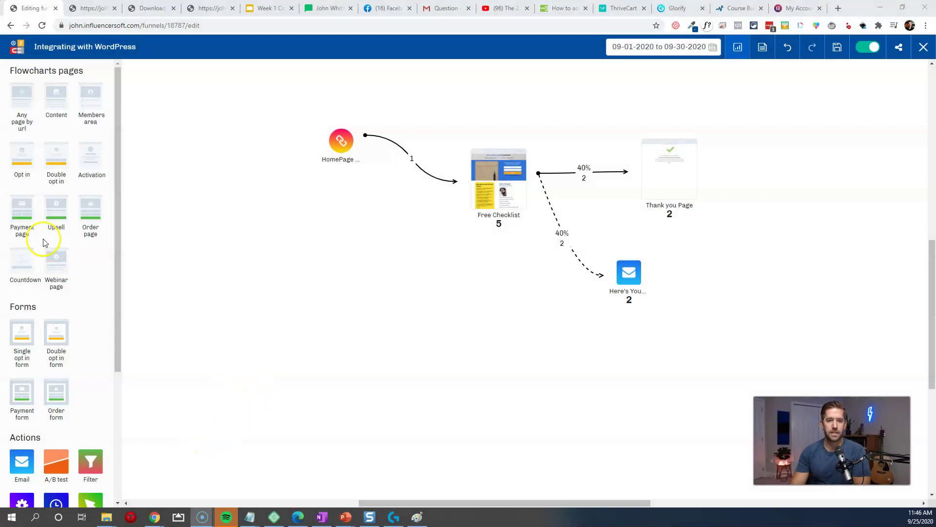
mouse_move(483, 178)
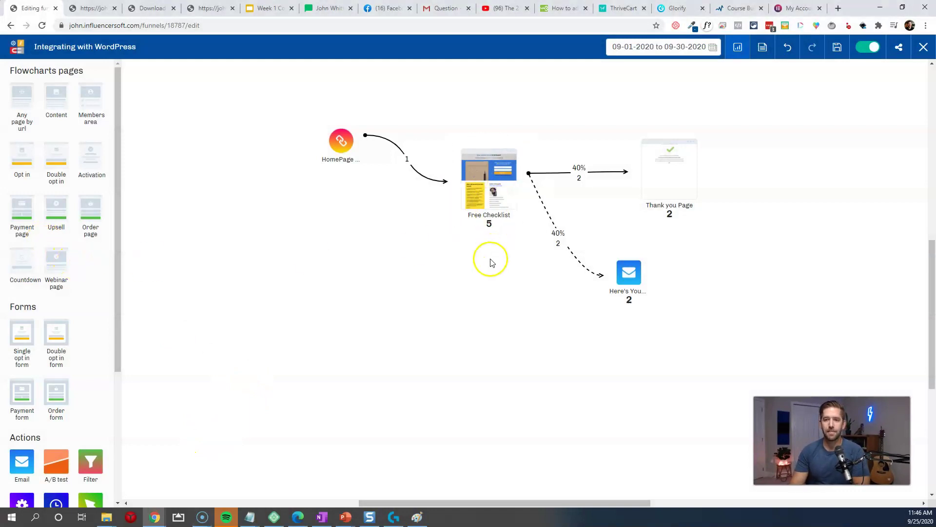
Step: Add a Single opt in form below Free Checklist, connected to the Thank you Page
drag(22, 336, 486, 306)
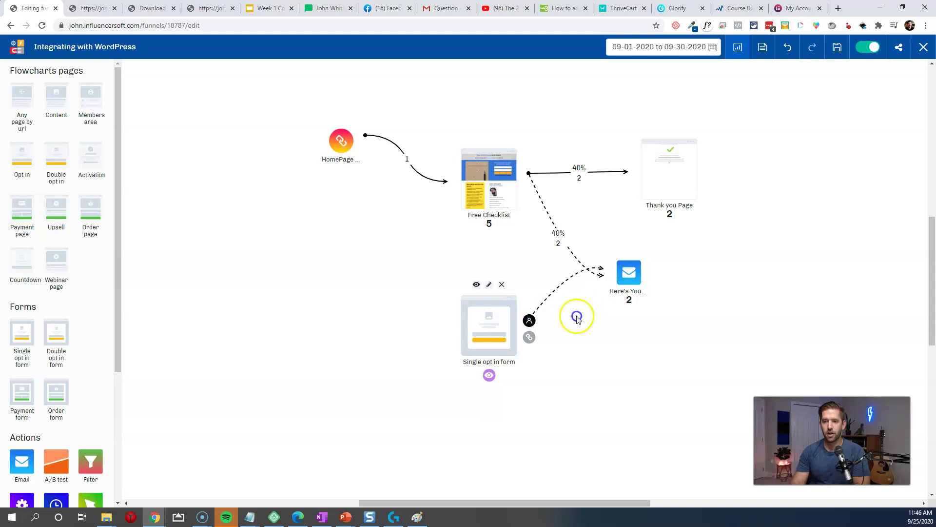
drag(528, 325, 698, 208)
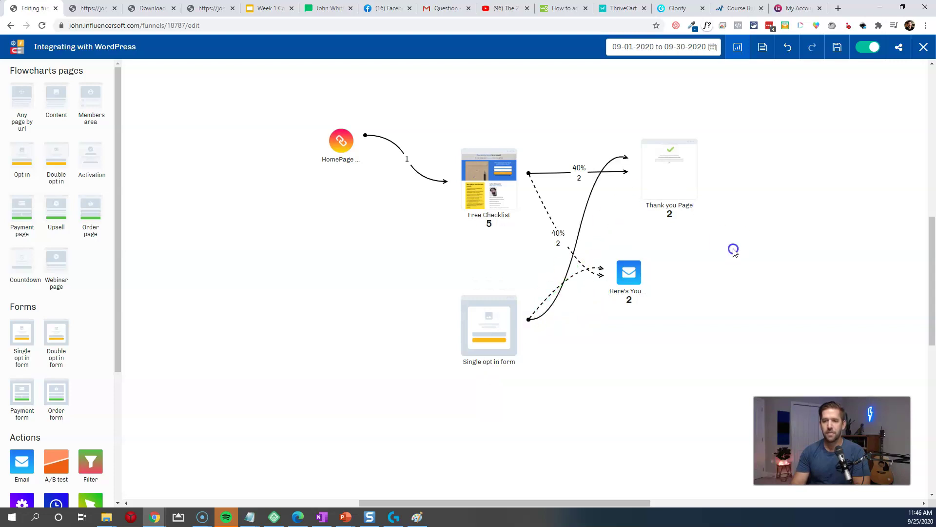
drag(631, 282, 654, 311)
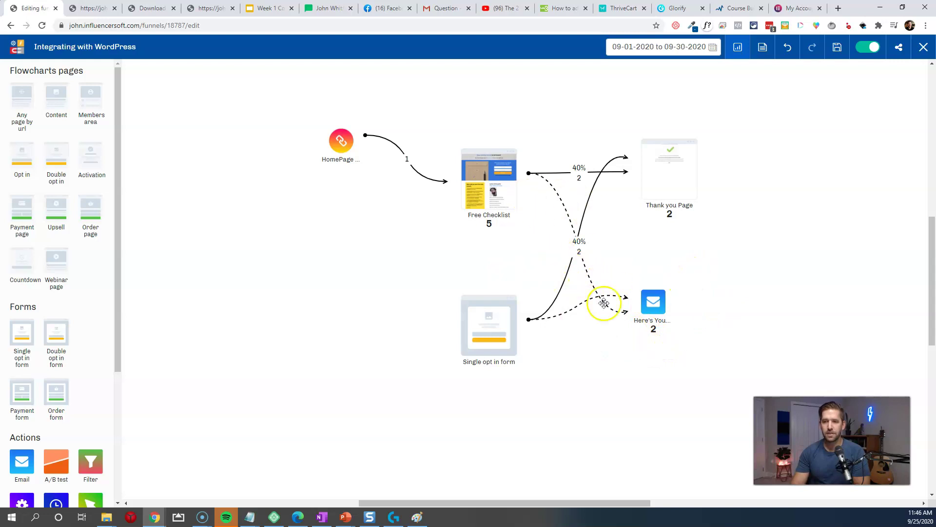
drag(480, 325, 451, 326)
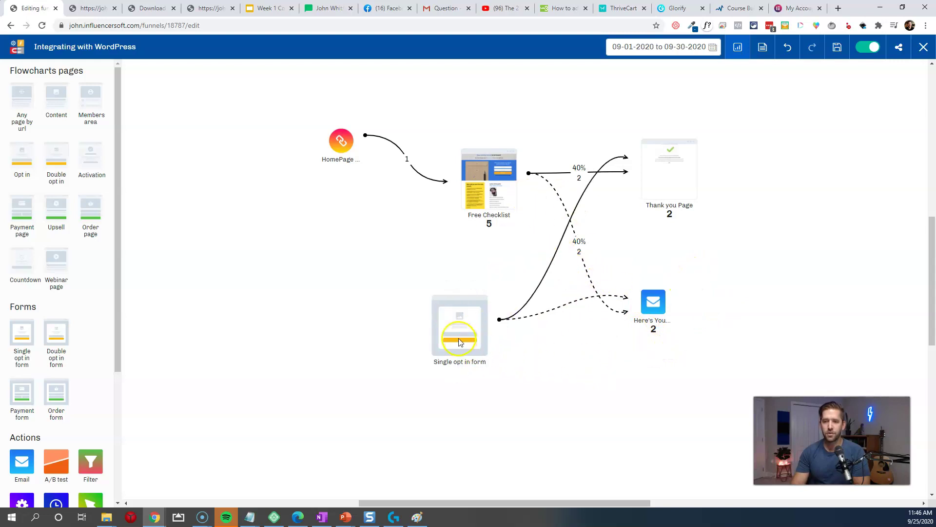
Step: Title the opt-in form Free Checklist Form and review its lead lists
click(459, 284)
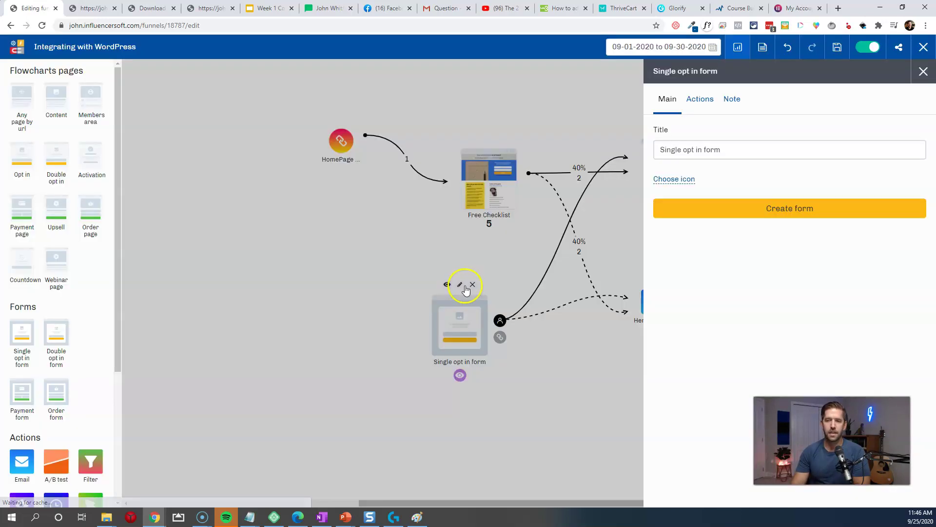
triple_click(742, 150)
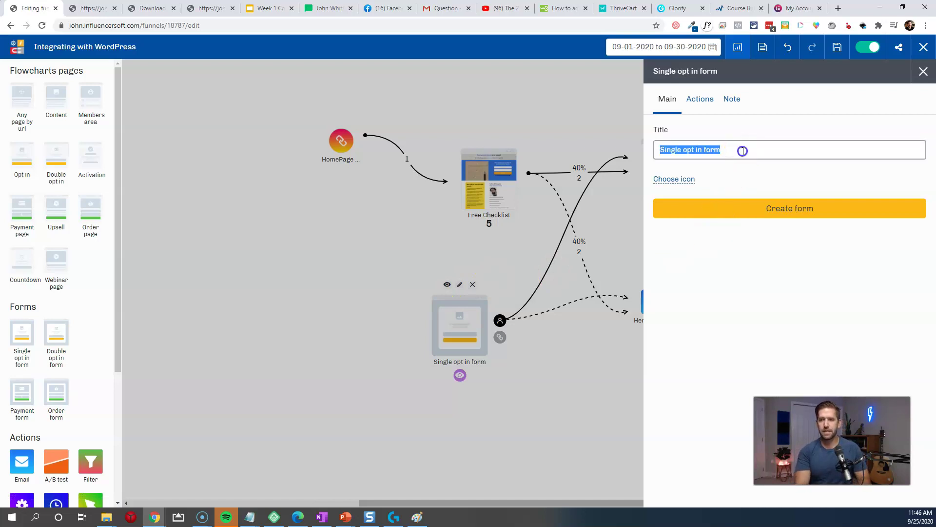
text(Free Checklist)
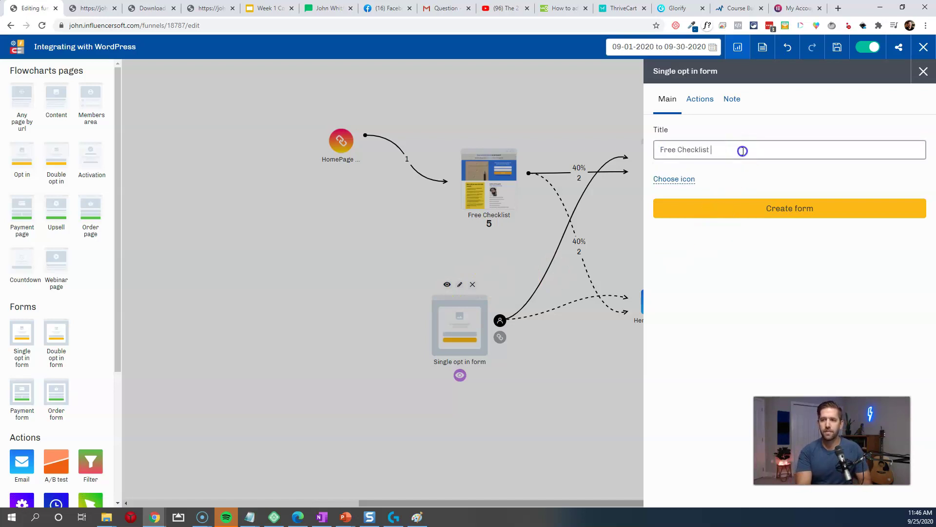
click(696, 100)
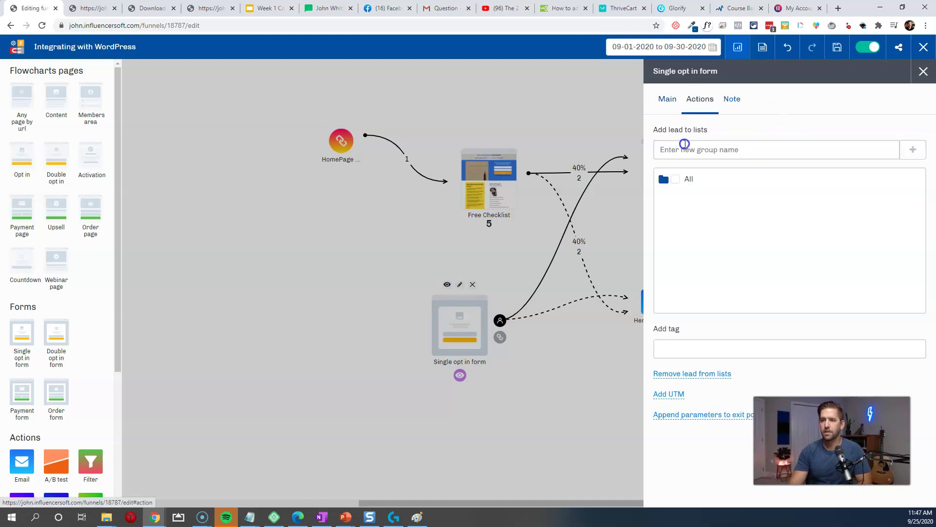
click(664, 179)
click(681, 199)
scroll(700, 250, down, 4)
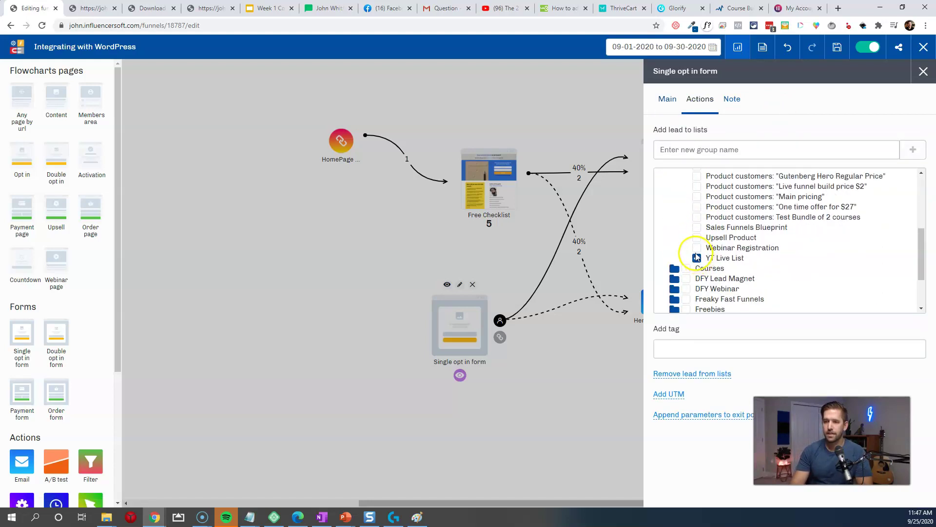
click(672, 100)
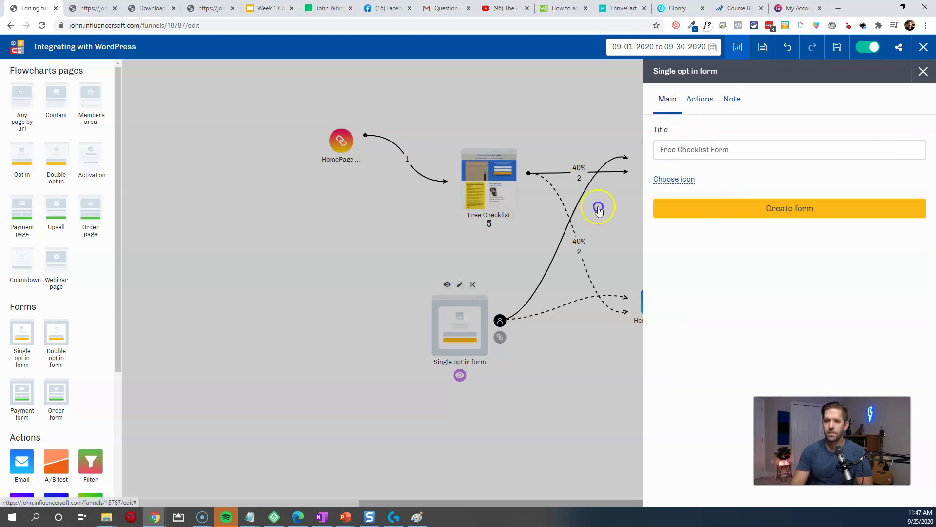
click(779, 208)
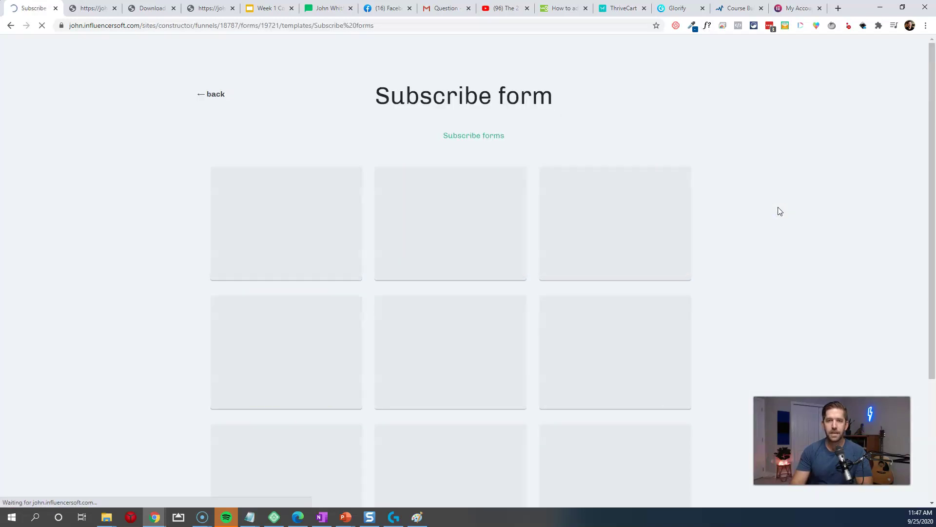
Step: Create the form from the Free only today subscribe template
scroll(376, 286, down, 3)
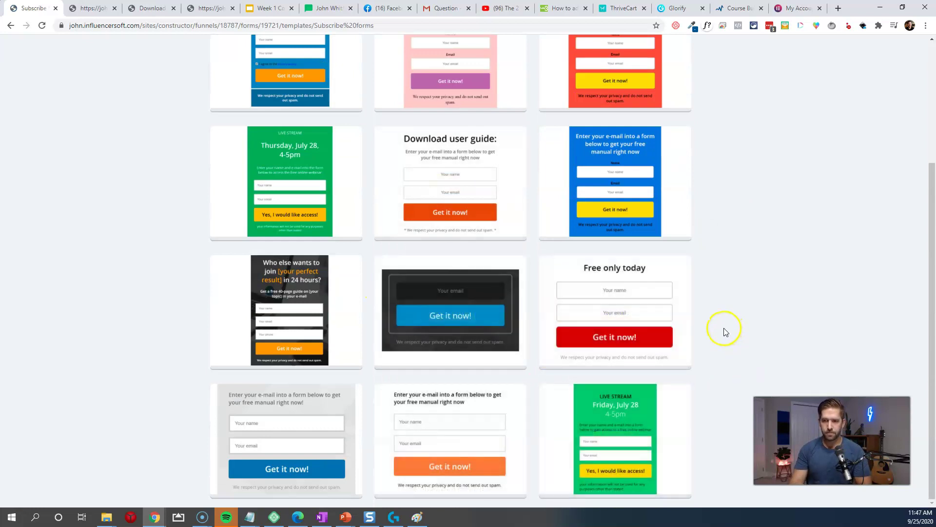
click(616, 311)
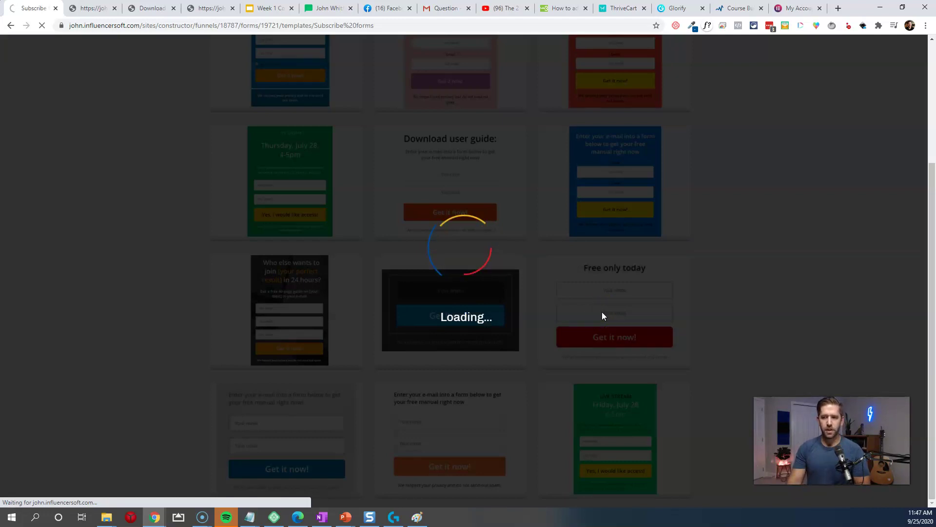
click(627, 324)
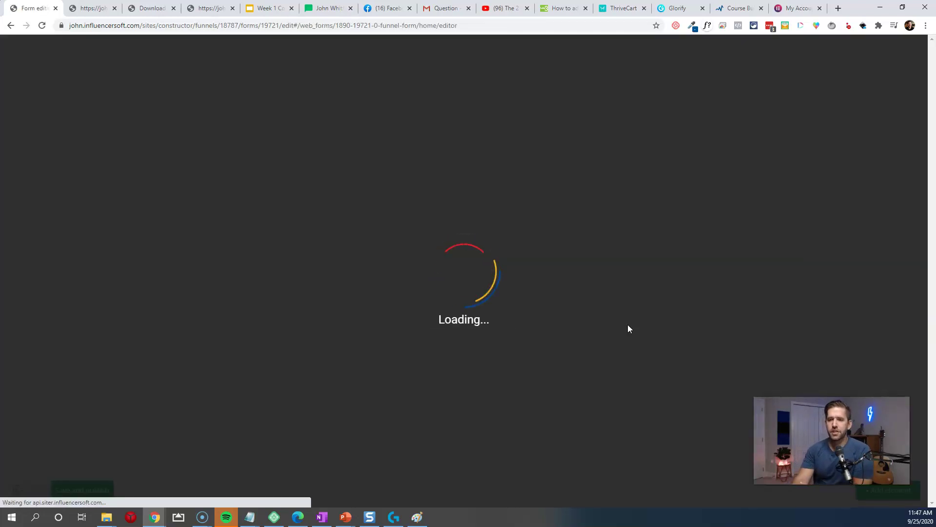
click(636, 320)
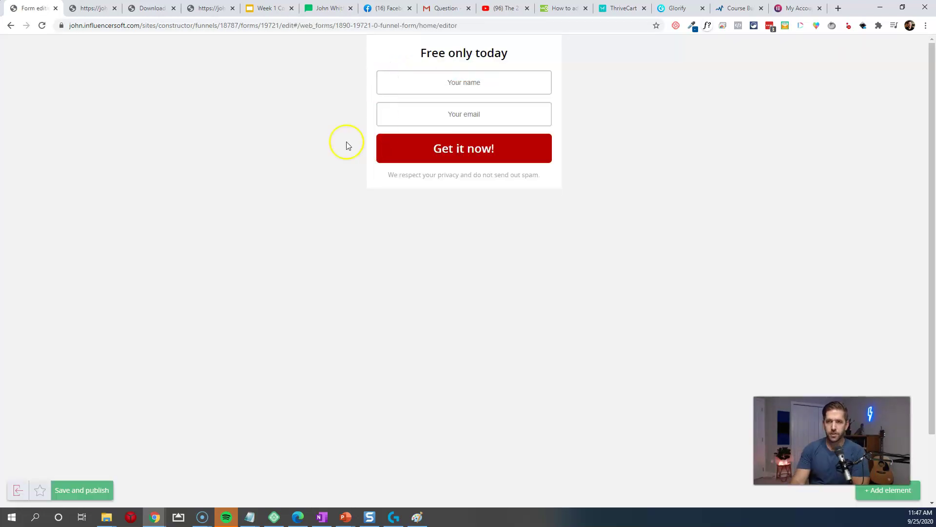
Step: Make the form's background fill fully transparent
mouse_move(403, 62)
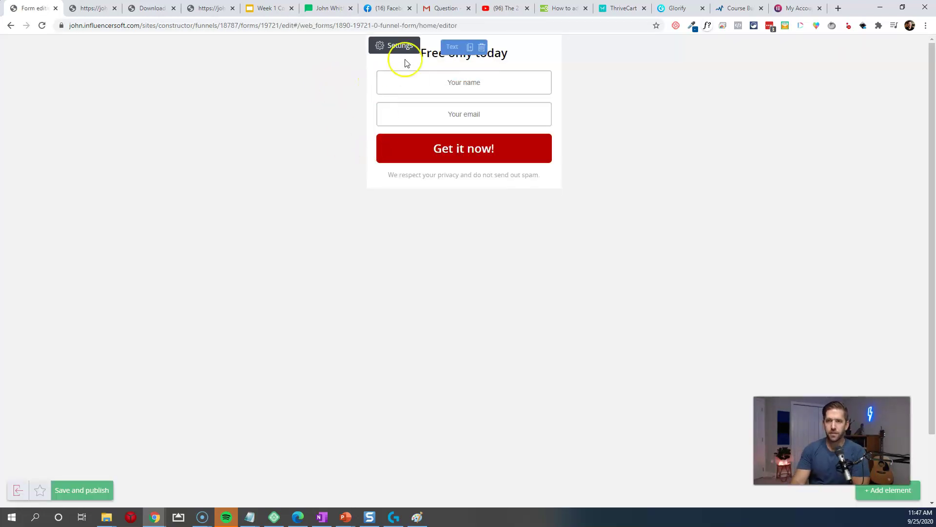
click(395, 48)
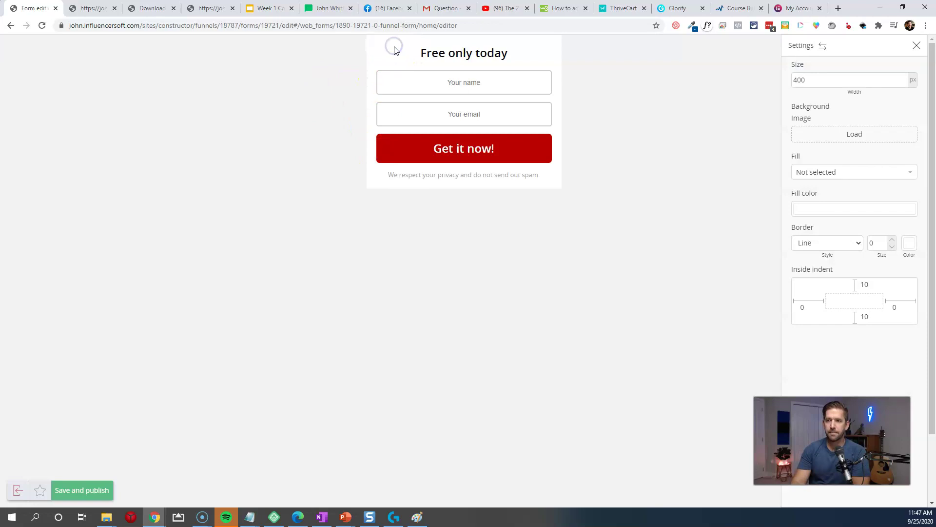
click(833, 211)
drag(768, 181, 648, 185)
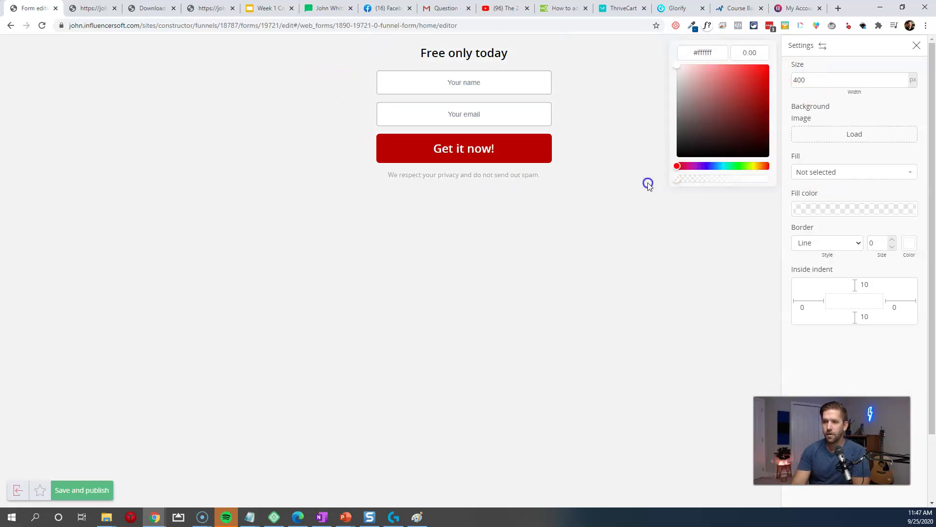
click(587, 209)
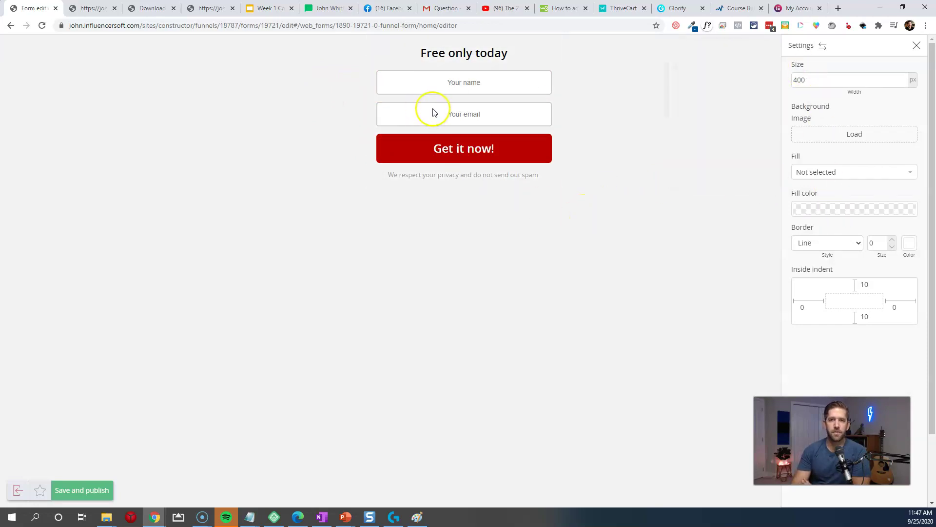
Step: Change the headline to 'Subscribe to get my free checklist in your inbox immediately!'
click(477, 57)
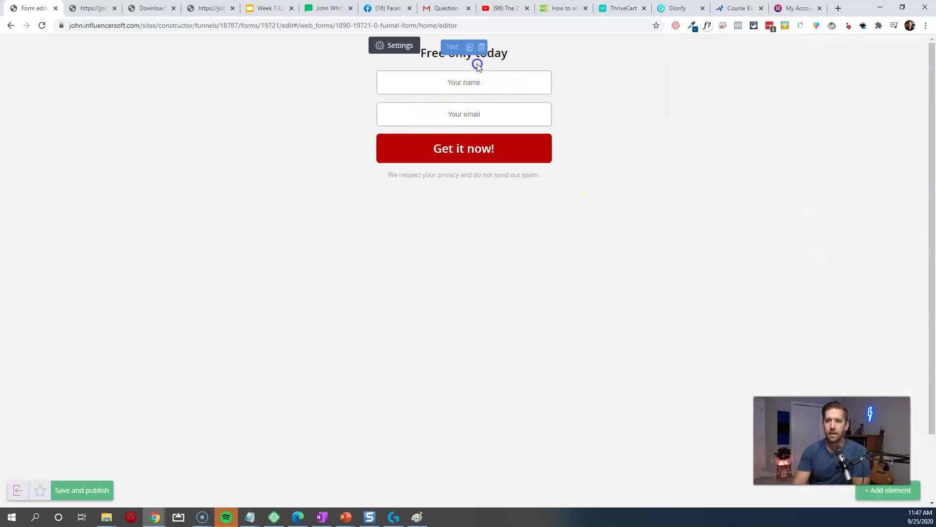
click(509, 56)
triple_click(509, 55)
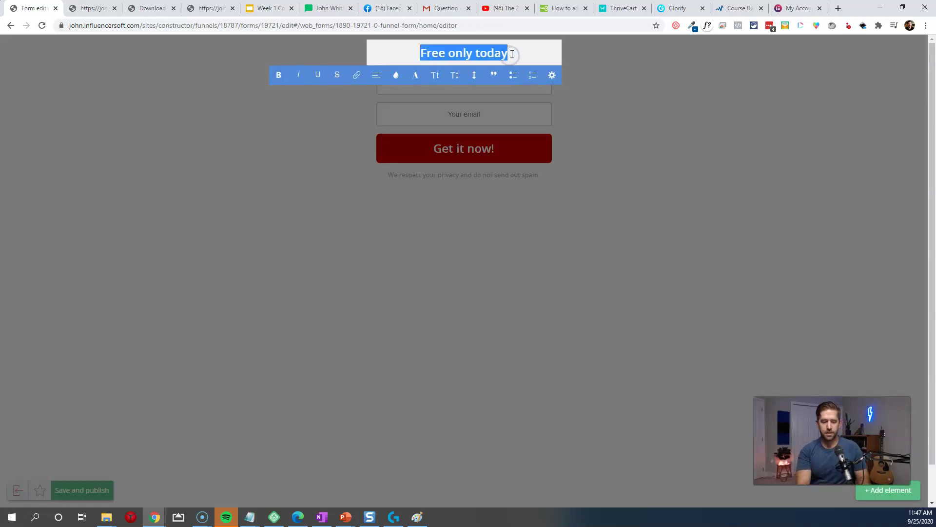
text(Sub)
text(get my free check)
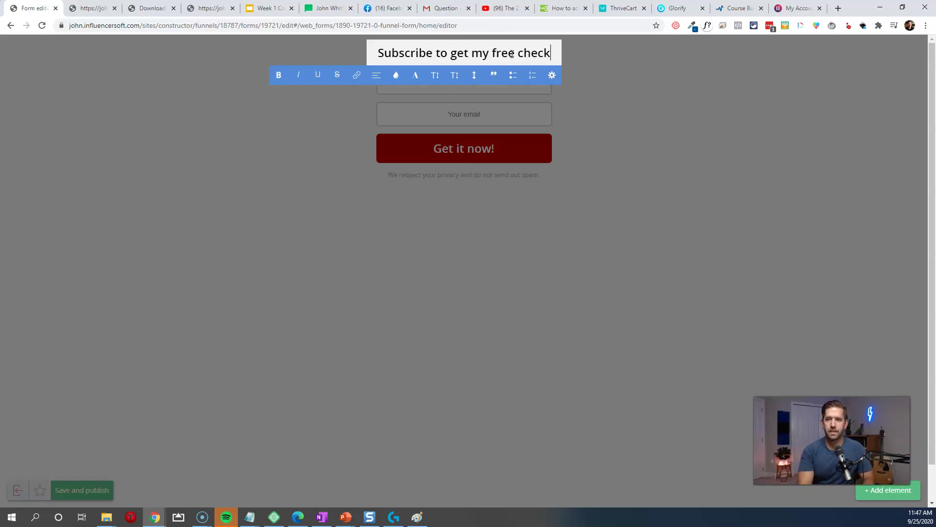
text(list in your inbox im)
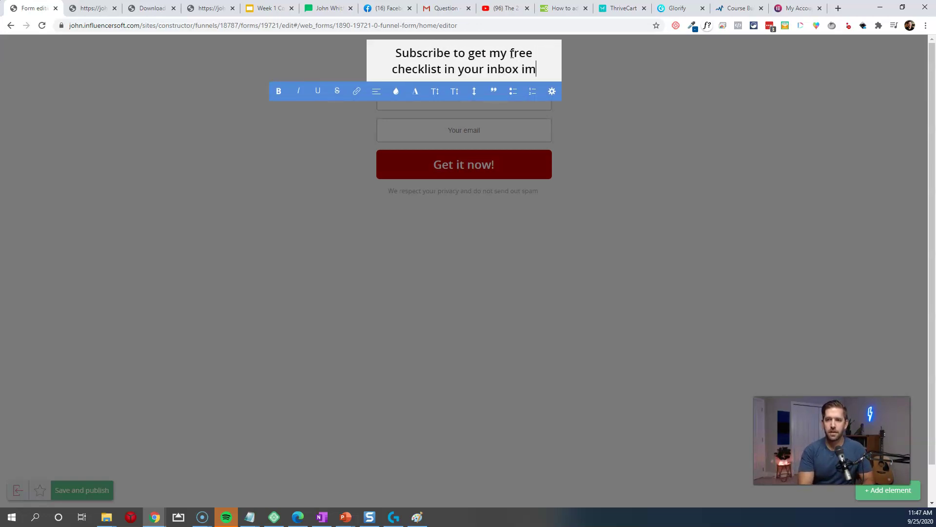
text(mediately)
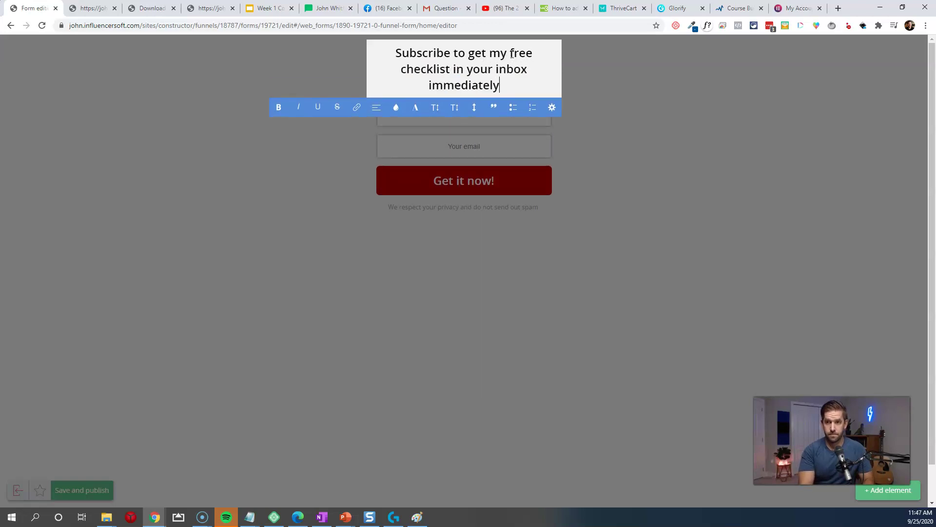
click(698, 159)
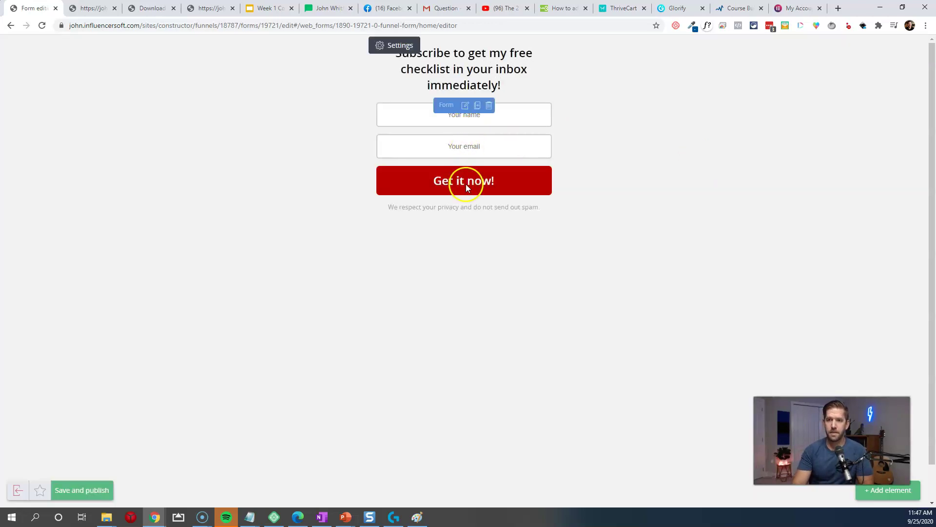
Step: Save and publish the form and copy its JavaScript embed code
click(88, 495)
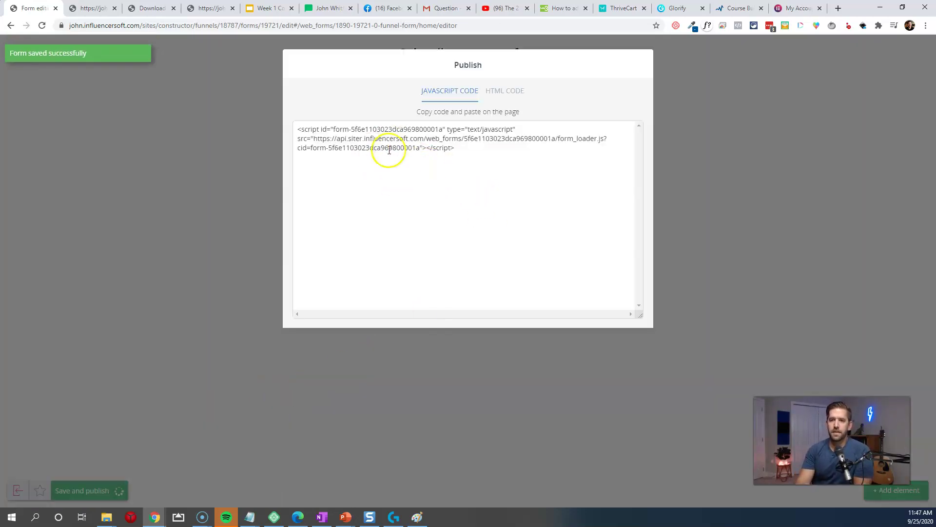
click(389, 151)
key(ctrl+c)
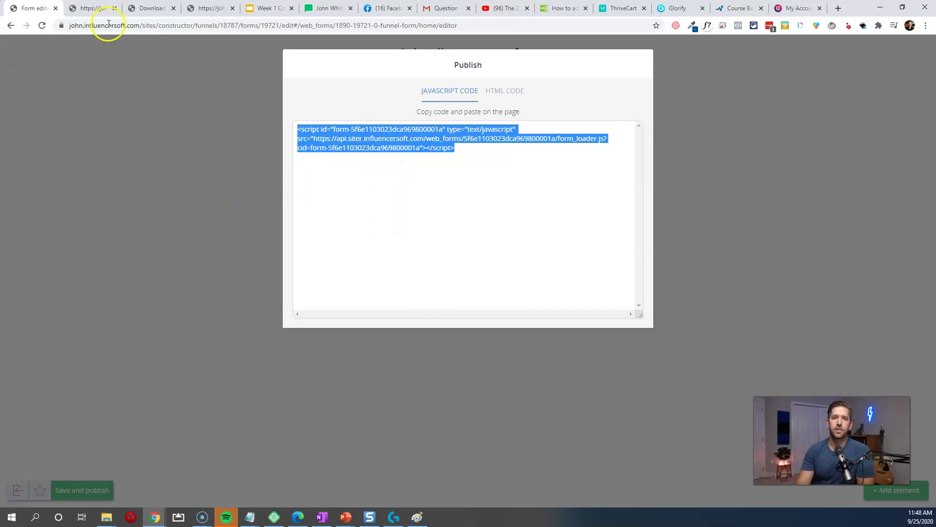
click(92, 8)
Step: Open the demo homepage's footer template in the Elementor editor
click(129, 9)
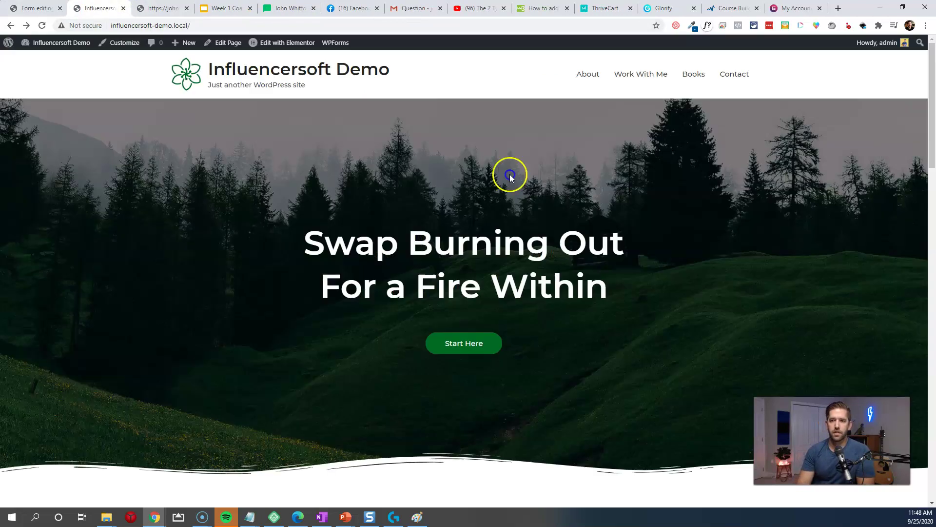
scroll(639, 197, down, 12)
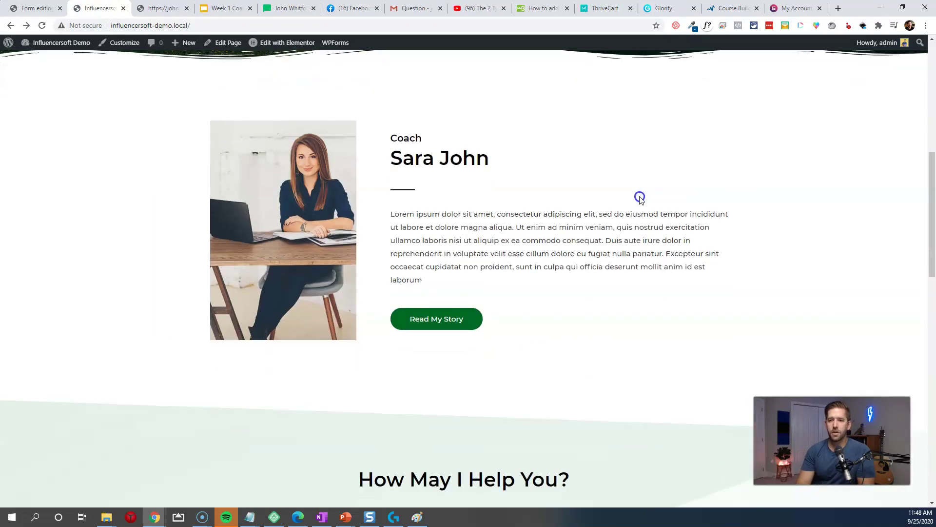
scroll(356, 153, down, 14)
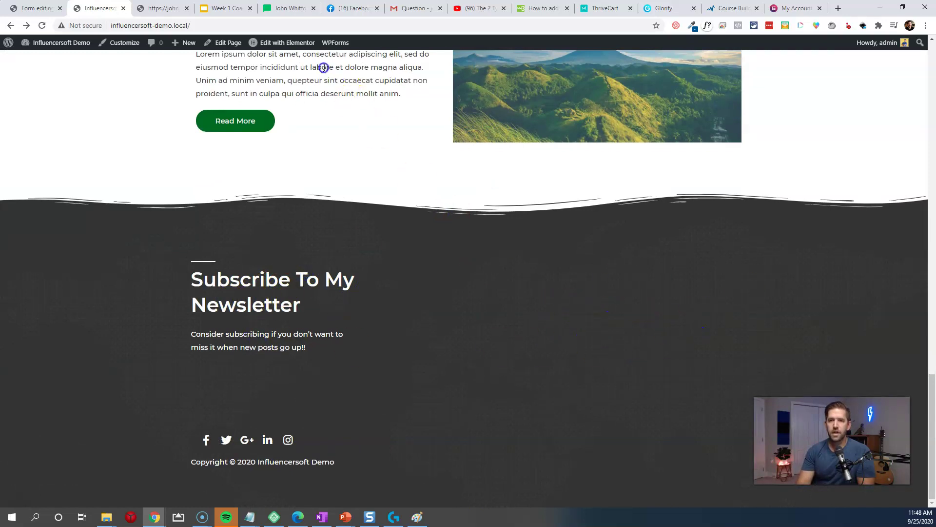
mouse_move(286, 45)
click(280, 62)
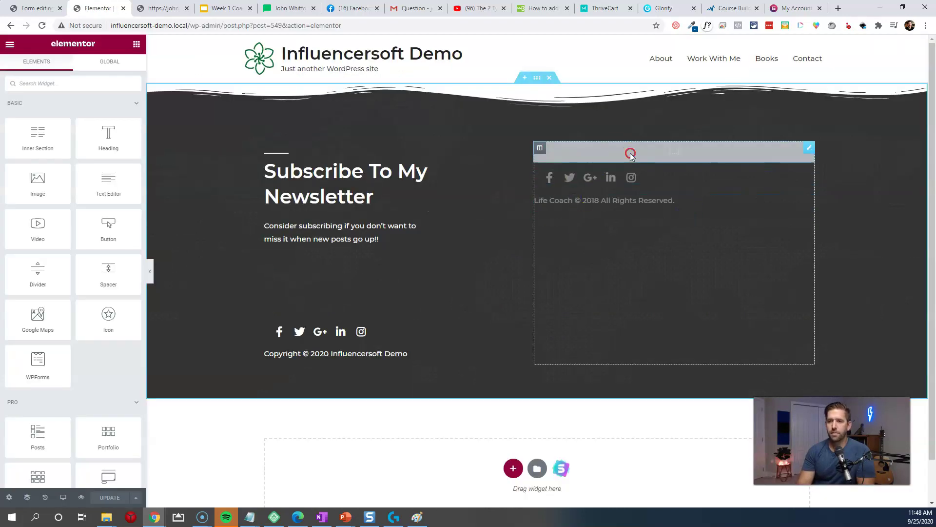
right_click(630, 154)
Step: Replace the grey footer widget with an HTML widget holding the form's embed script
click(660, 292)
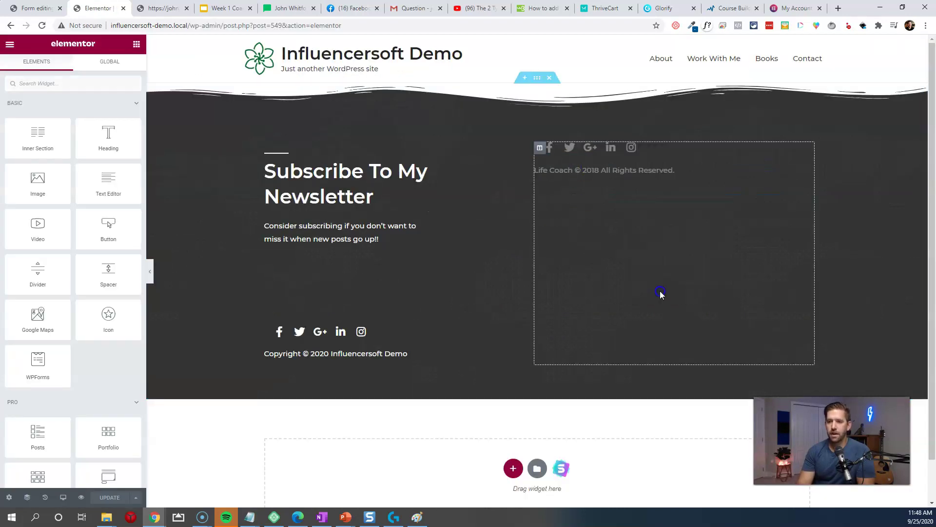
click(75, 81)
text(html)
drag(35, 119, 600, 151)
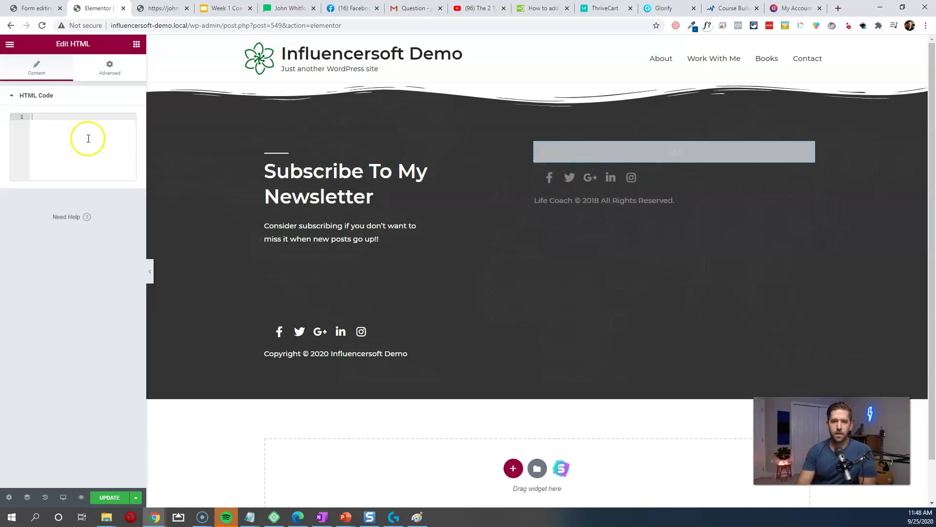
key(ctrl+v)
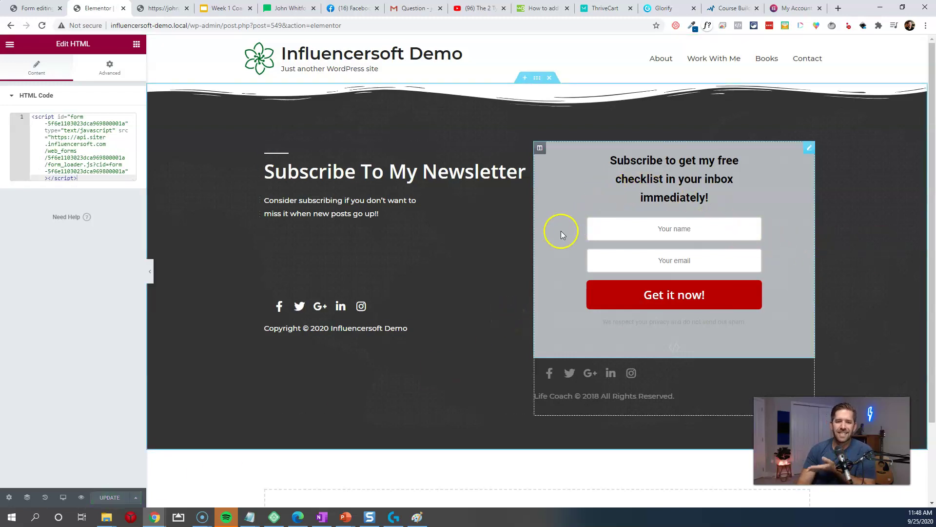
Step: Preview the embedded form on the live footer page
click(9, 46)
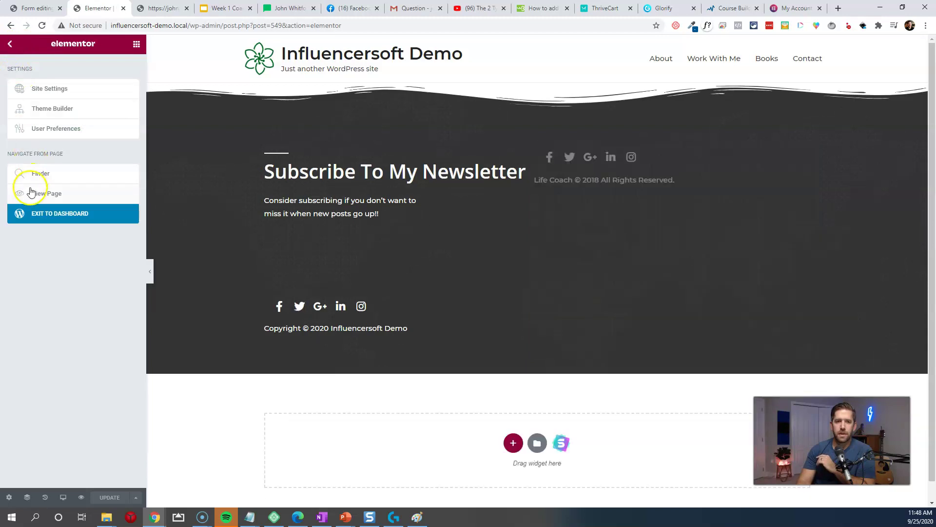
click(30, 192)
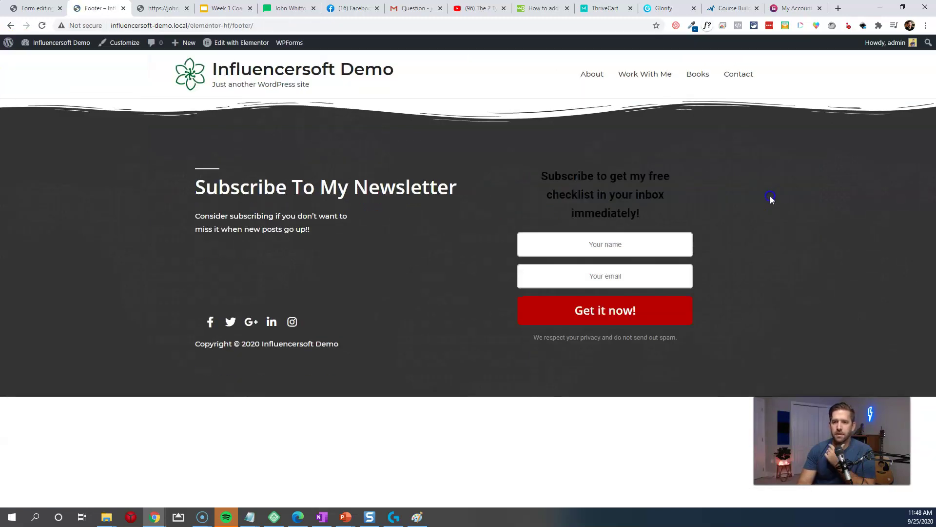
drag(543, 178, 679, 198)
click(680, 196)
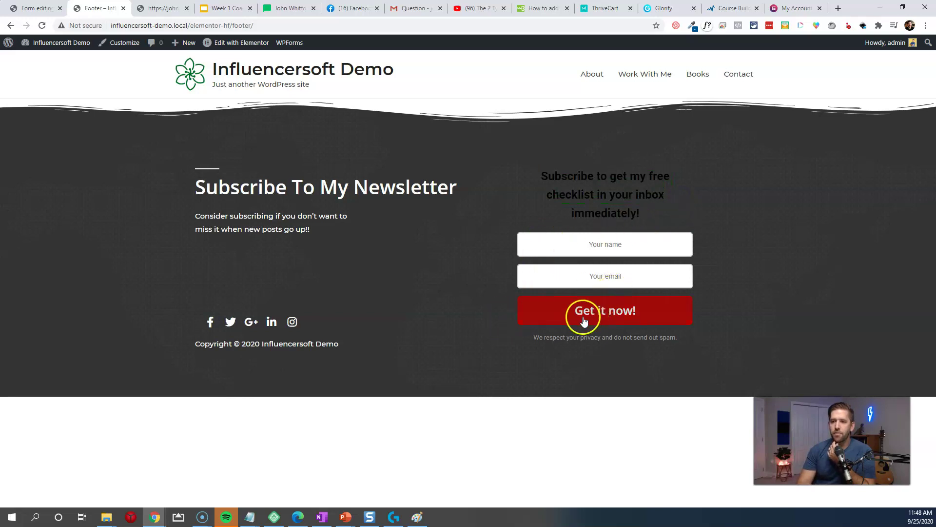
Step: Back in the form editor, close the publish code window and start editing the heading
click(34, 10)
click(754, 228)
click(458, 77)
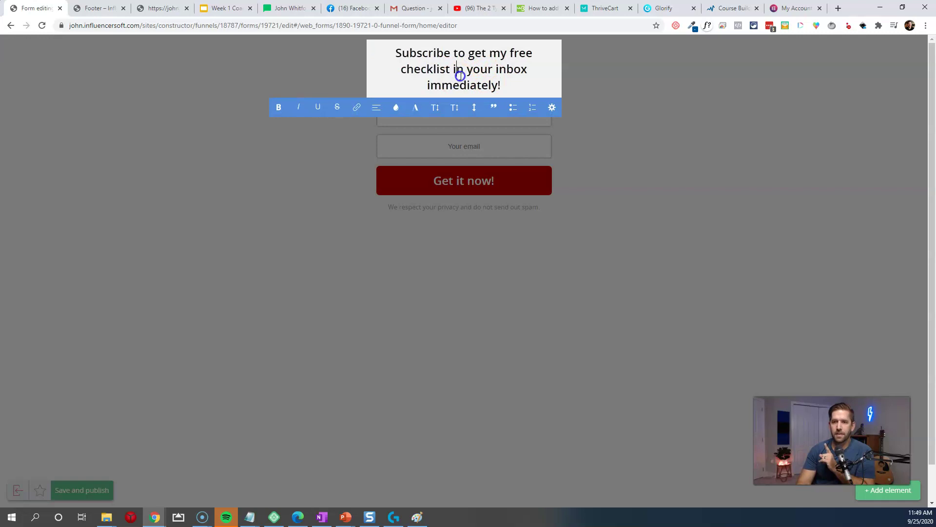
Step: Set the form heading text colour to white (#ffffff)
triple_click(460, 75)
click(396, 107)
click(396, 147)
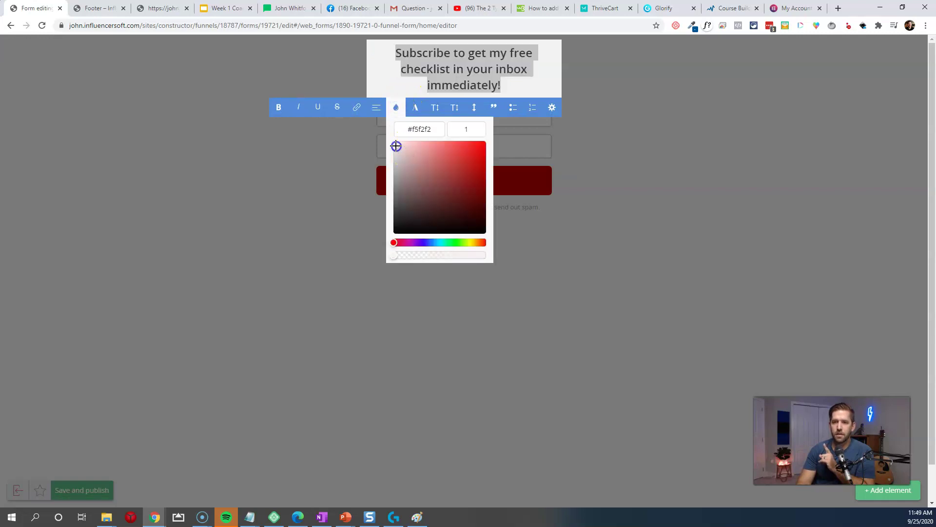
drag(387, 140, 391, 141)
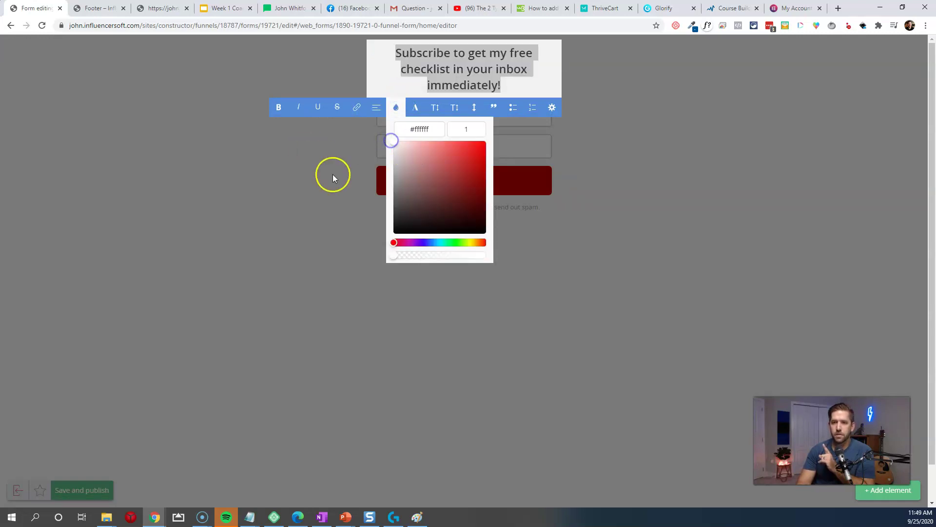
click(332, 174)
click(100, 442)
Step: Save and publish the form, then go to the site homepage
click(68, 493)
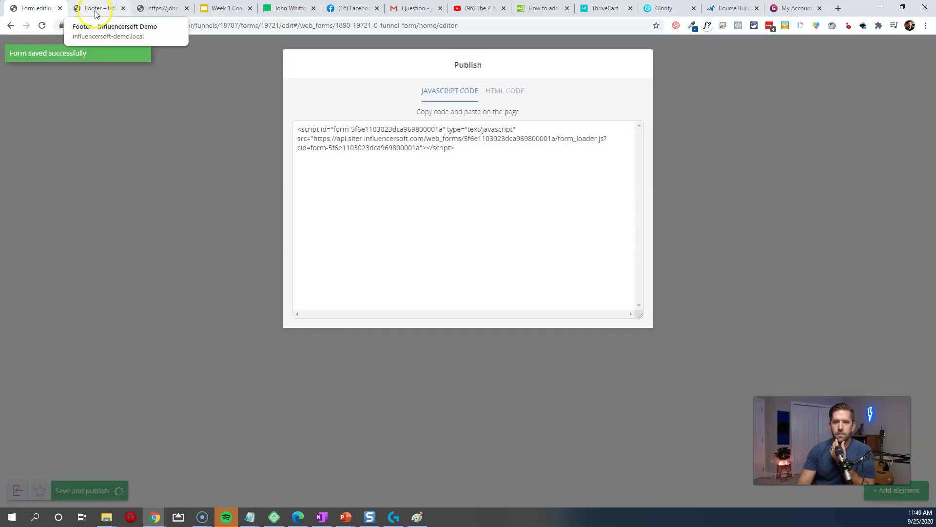
click(95, 12)
click(299, 76)
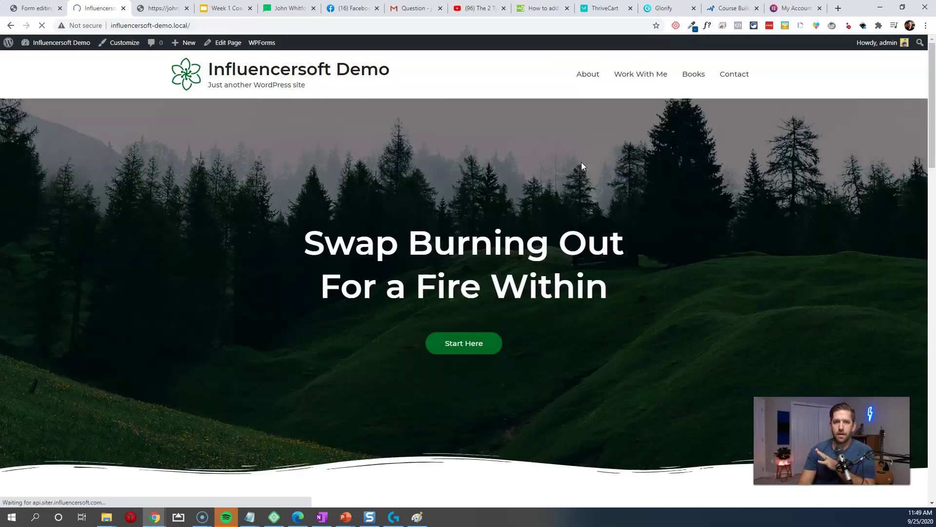
Step: Submit a test sign-up with a name and e-mail through the homepage footer form
scroll(585, 171, down, 15)
scroll(592, 188, down, 7)
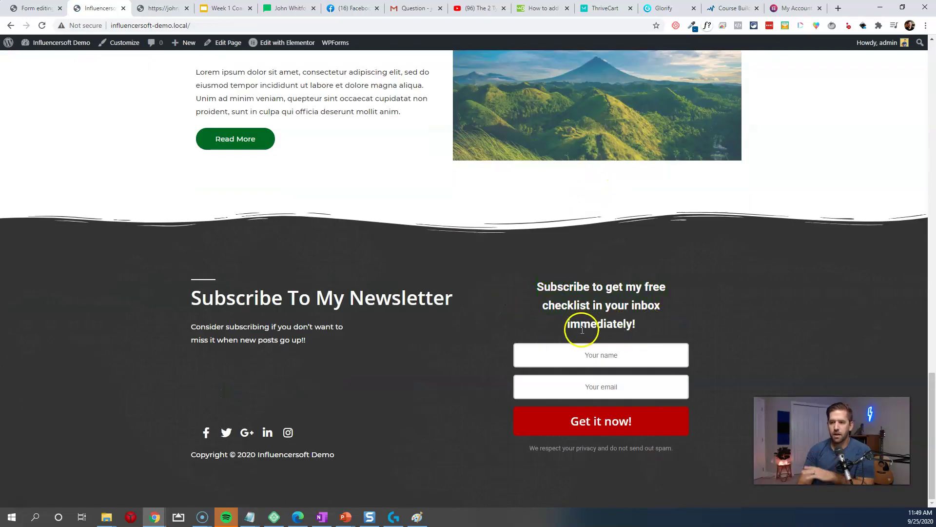
click(601, 363)
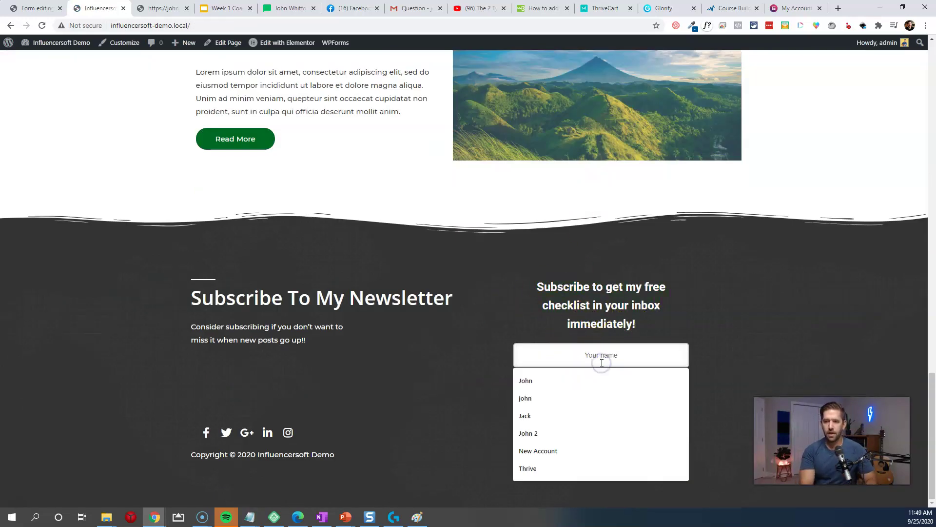
text(john)
key(Tab)
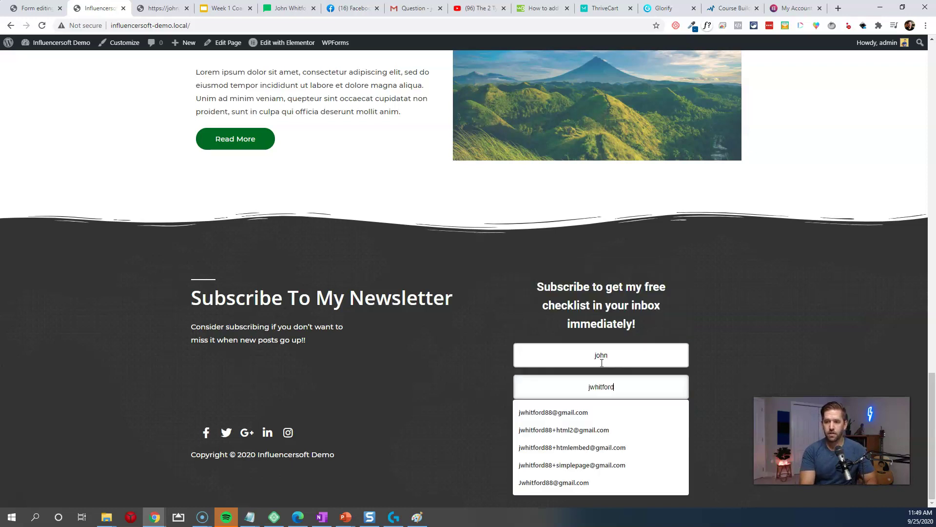
click(604, 428)
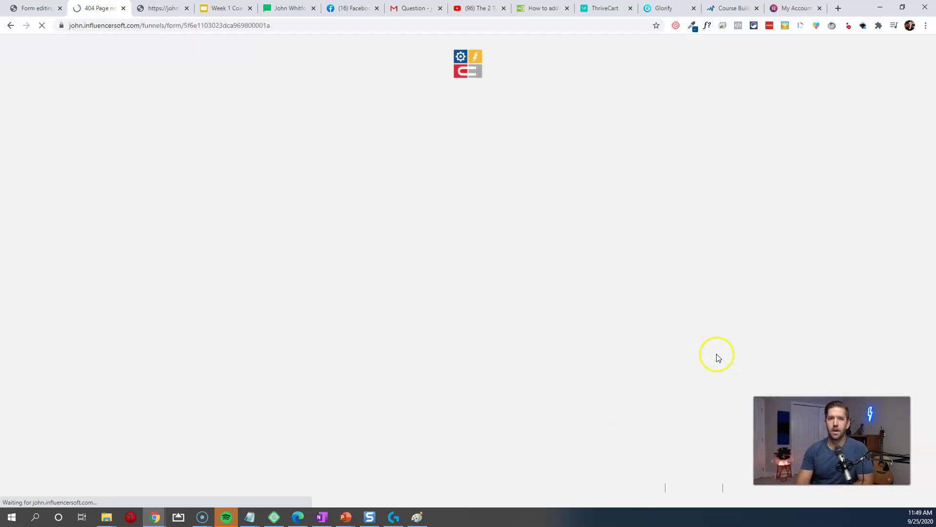
Step: Back in the form editor, save and publish the form again
click(49, 8)
click(177, 185)
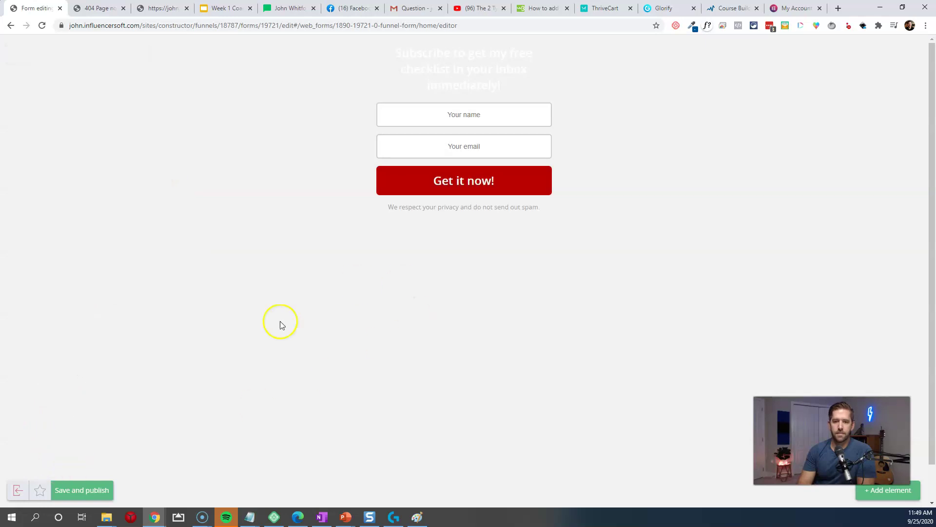
click(82, 489)
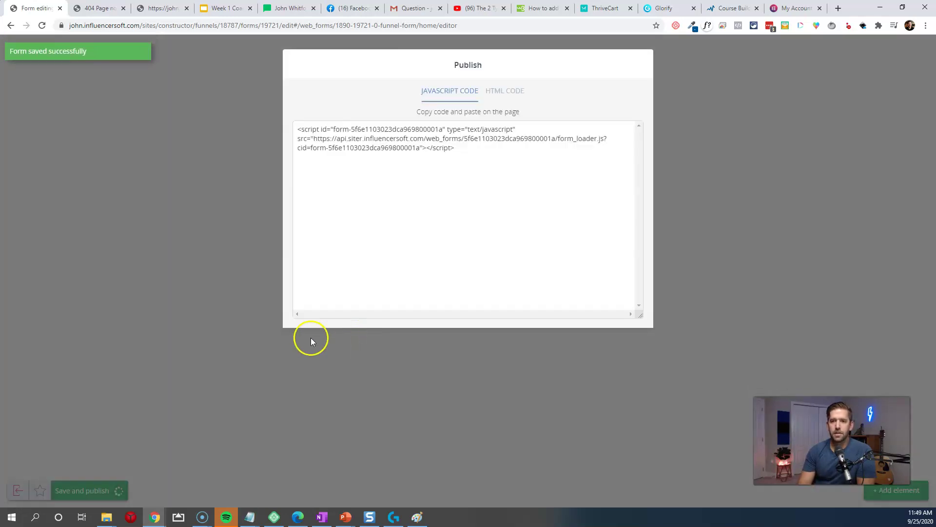
Step: Exit the form editor and save the Integrating with WordPress funnel flowchart
click(107, 426)
click(18, 489)
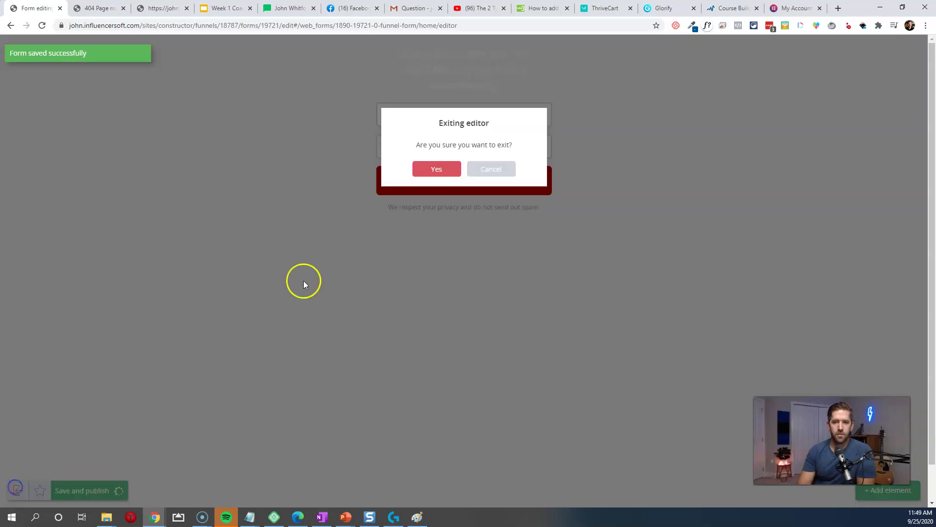
click(438, 172)
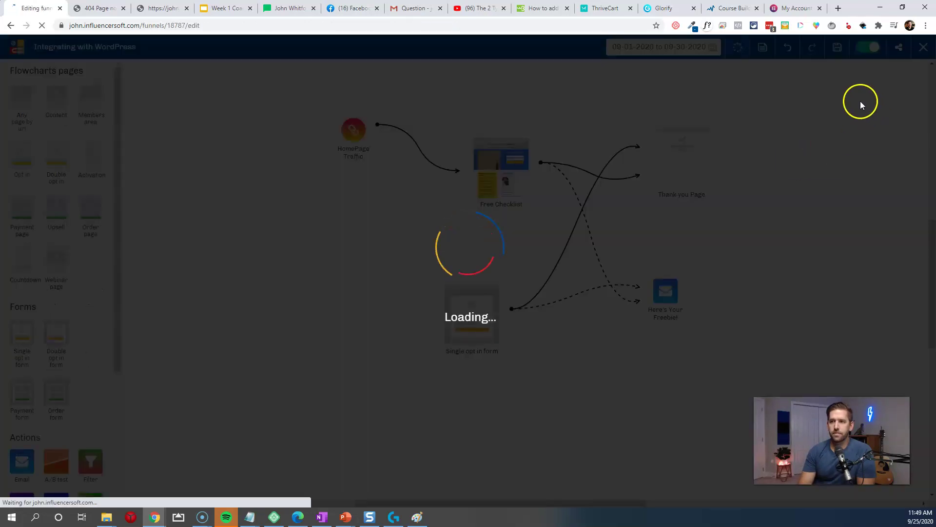
click(520, 257)
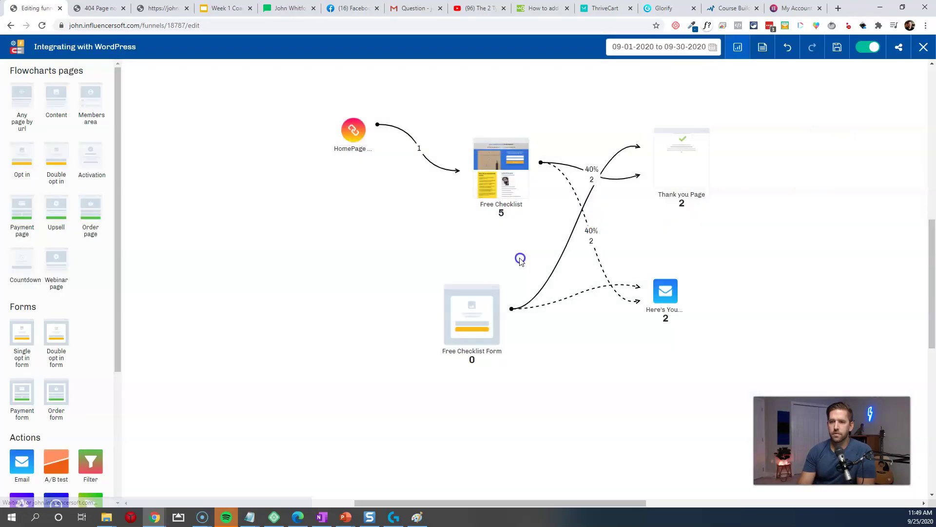
click(837, 51)
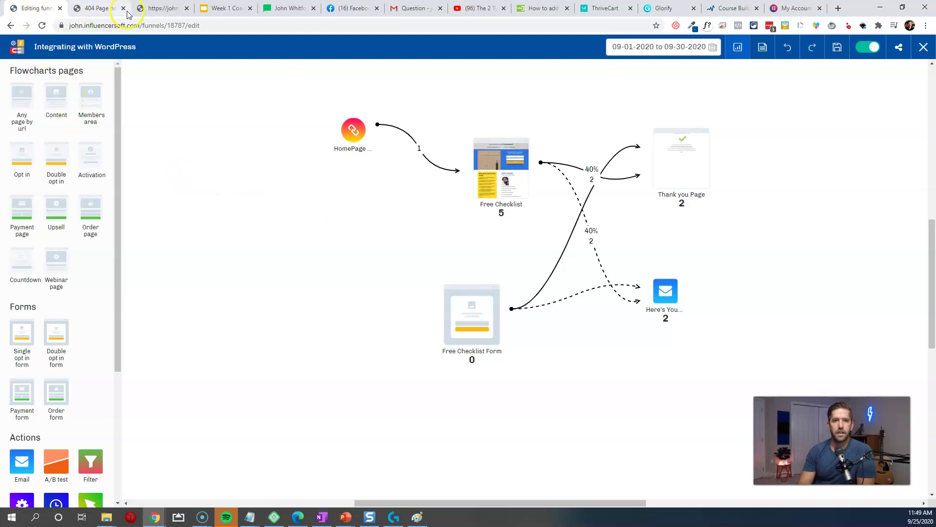
click(111, 8)
Step: Return to the Influencersoft Demo homepage and submit the checklist form with a test name and e-mail
right_click(11, 27)
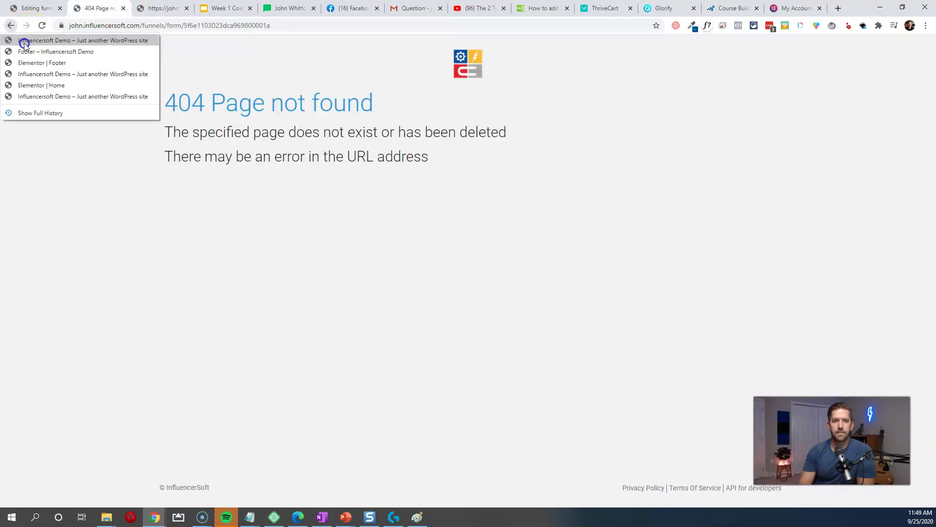
click(23, 40)
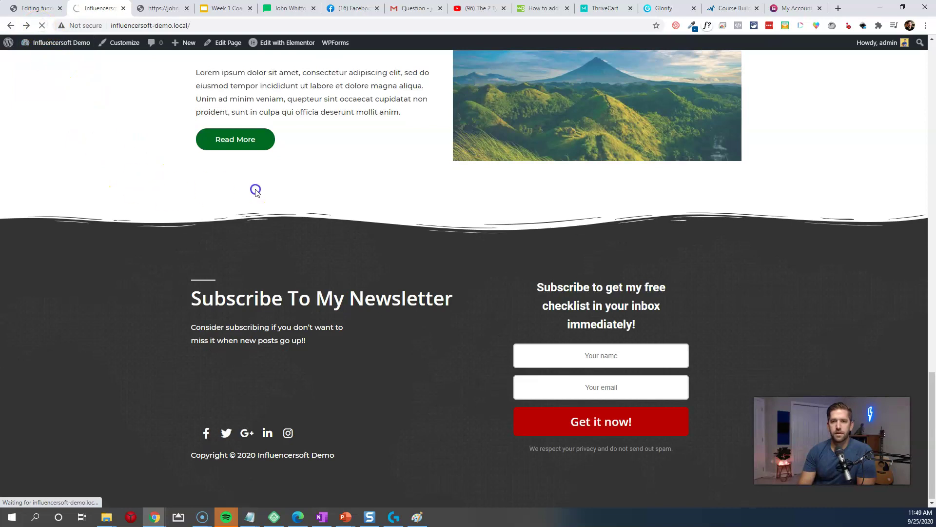
click(592, 357)
text(john)
key(Tab)
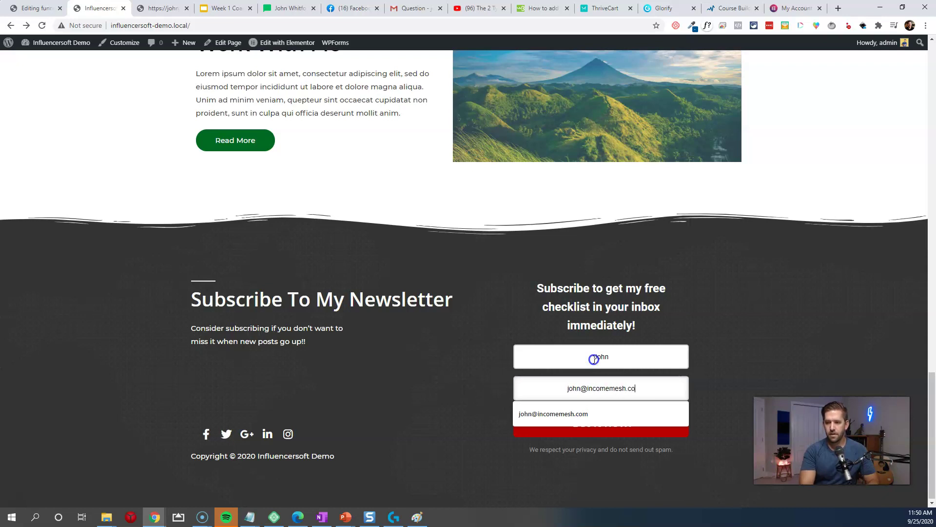
click(613, 433)
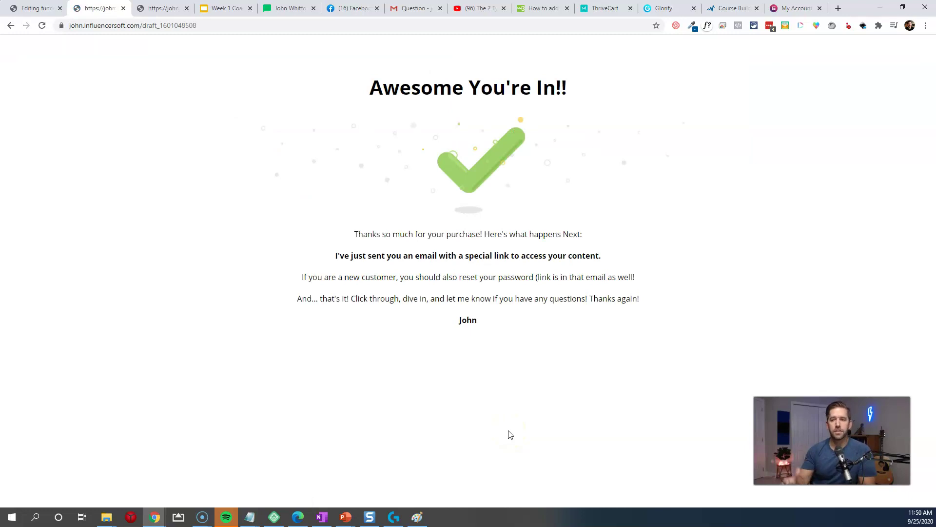
Step: Refresh the funnel statistics and move the Free Checklist Form node down-left
click(154, 9)
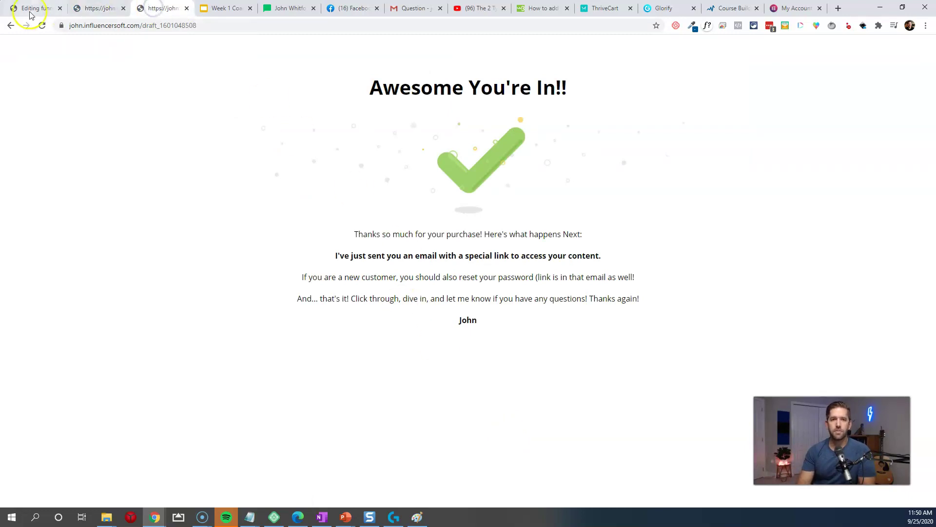
click(29, 11)
click(739, 55)
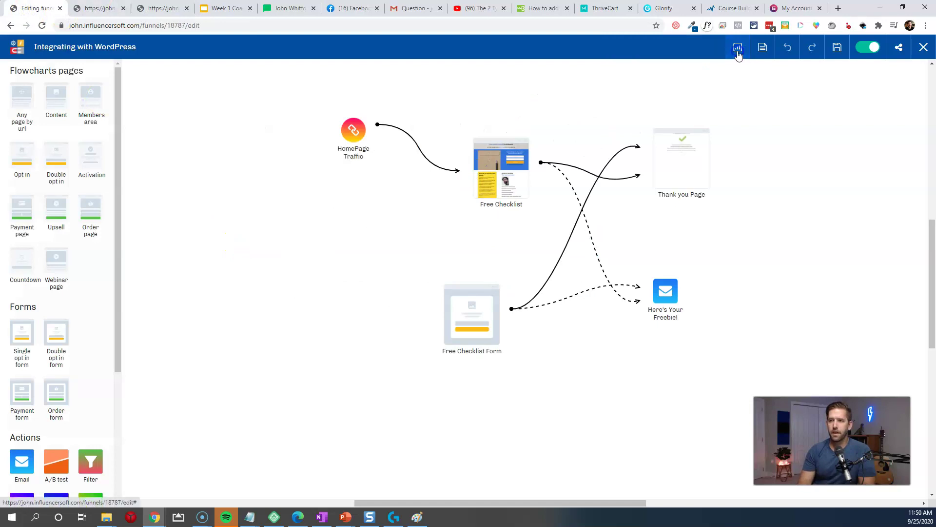
click(741, 55)
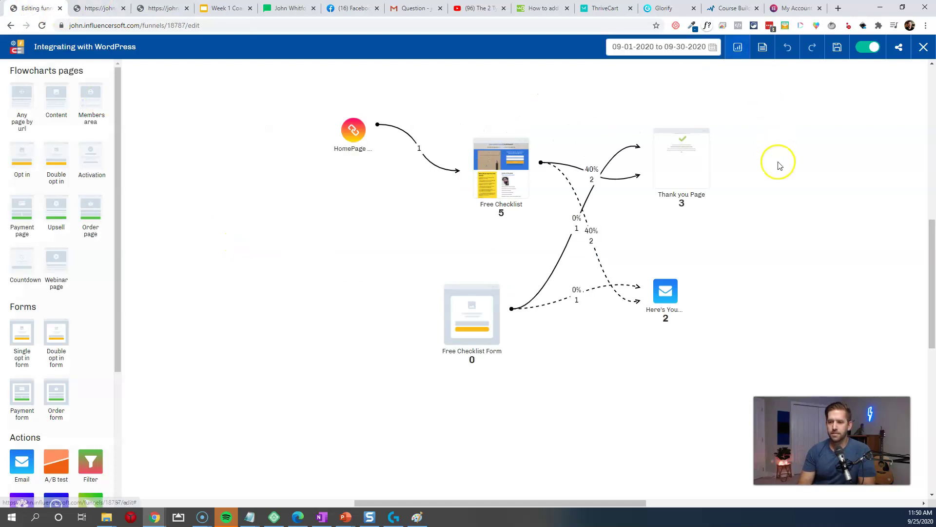
drag(474, 326, 450, 340)
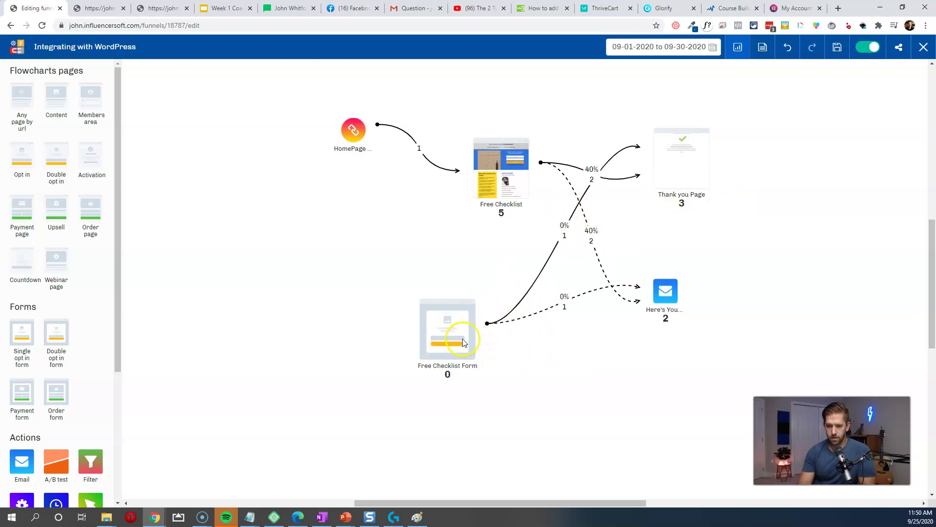
click(448, 289)
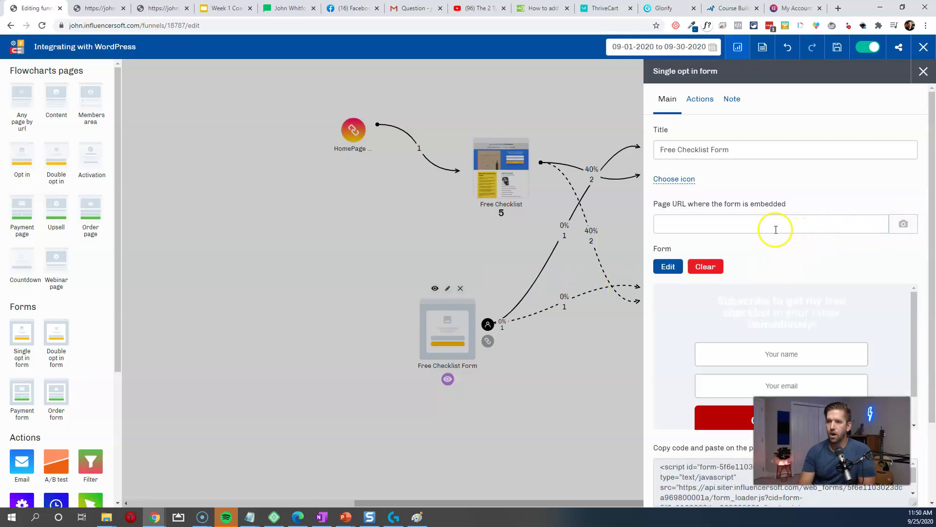
Step: Check the Free Checklist Form's embedded page URL setting and reopen its settings
drag(657, 205, 806, 205)
click(810, 208)
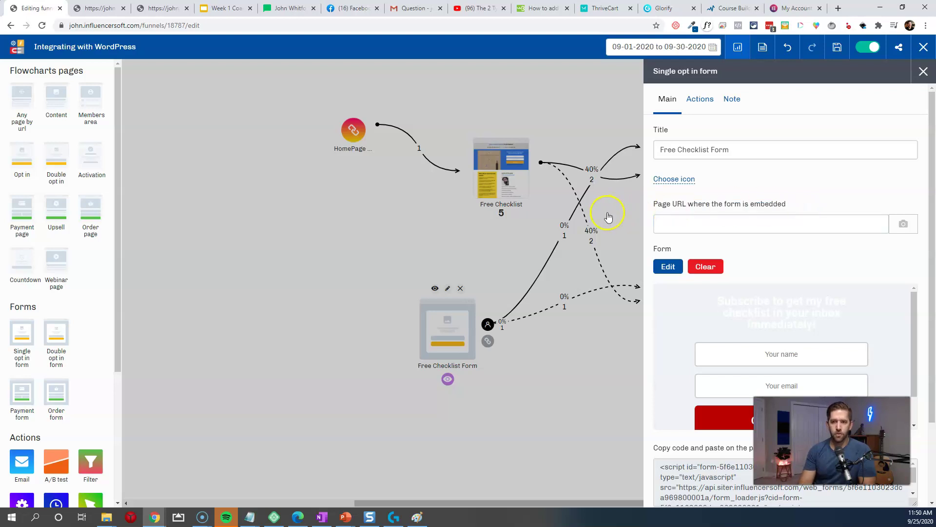
click(544, 243)
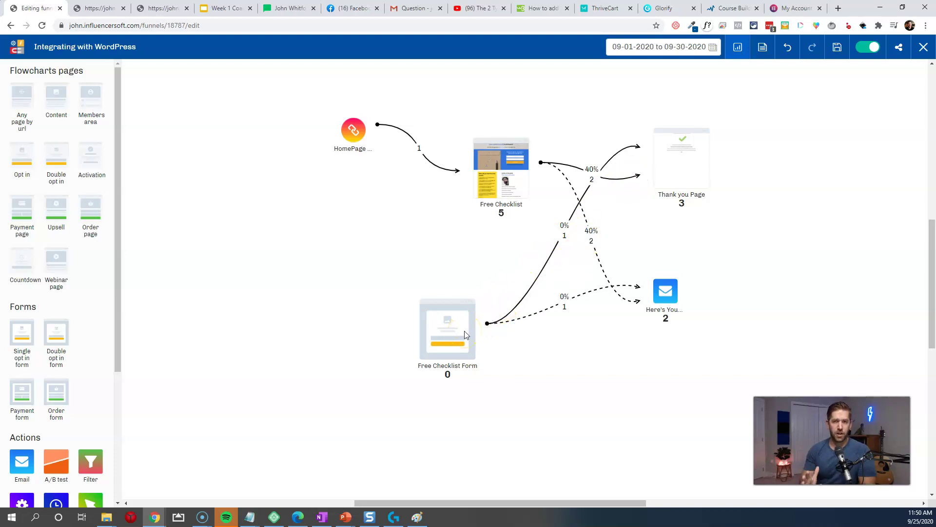
mouse_move(459, 334)
click(448, 291)
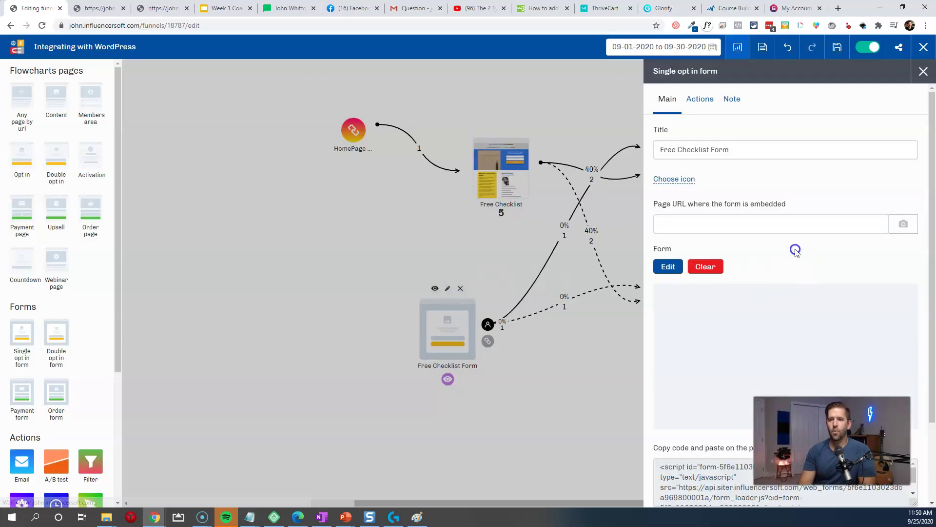
Step: Go back to the Influencersoft Demo homepage and copy its address
click(161, 10)
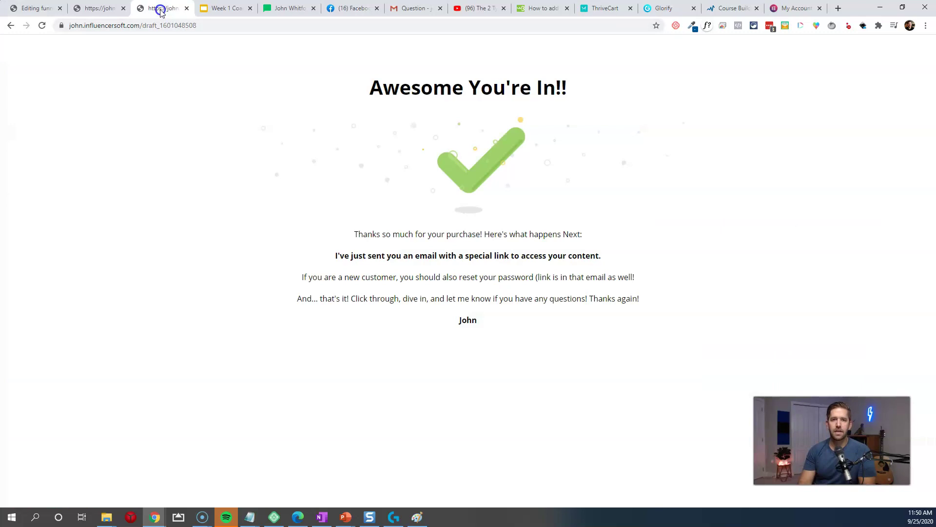
right_click(10, 27)
click(44, 49)
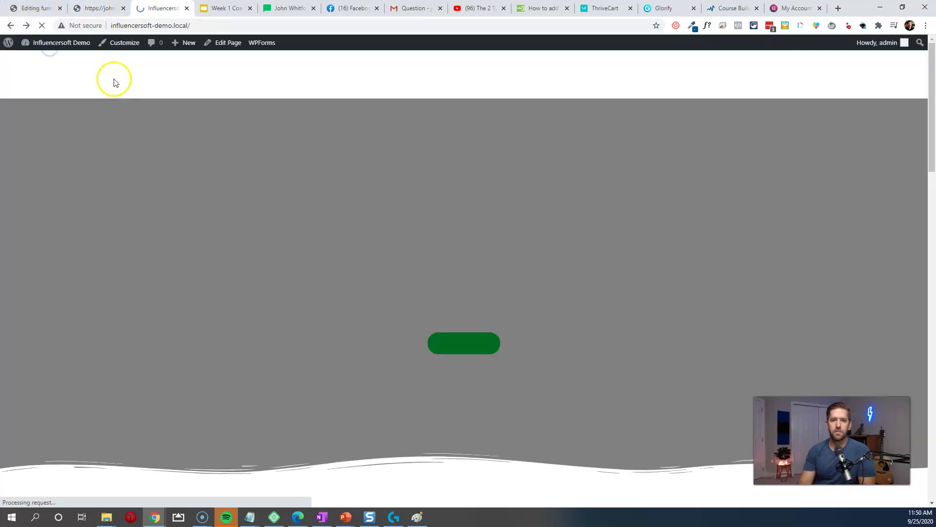
click(190, 26)
key(ctrl+c)
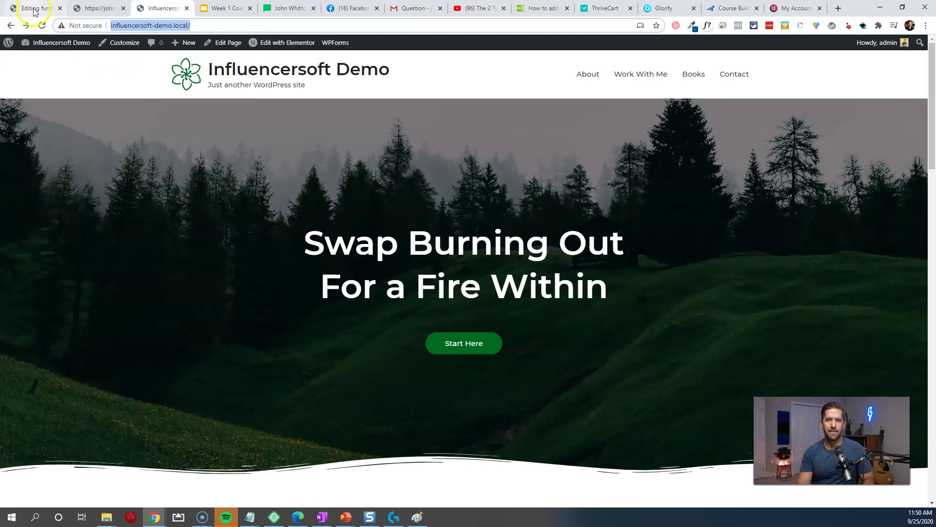
click(32, 8)
click(732, 216)
key(ctrl+v)
click(901, 222)
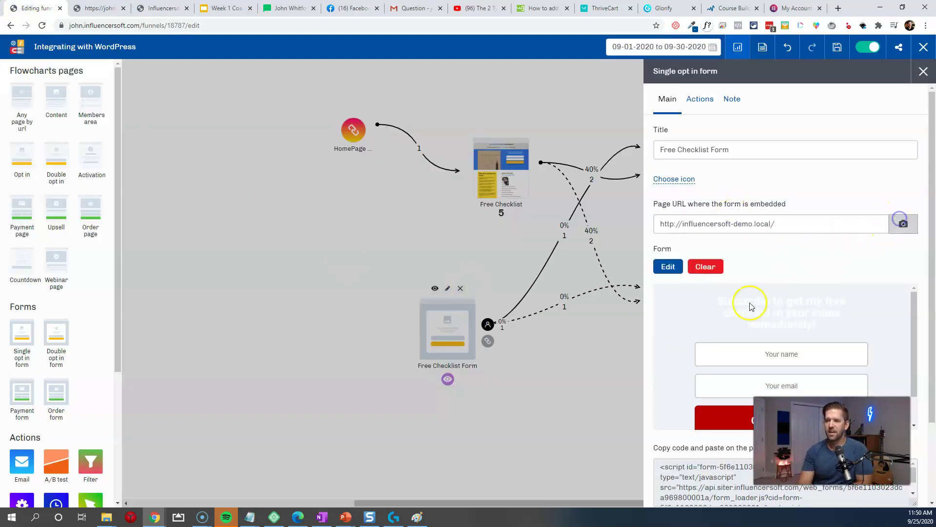
click(560, 428)
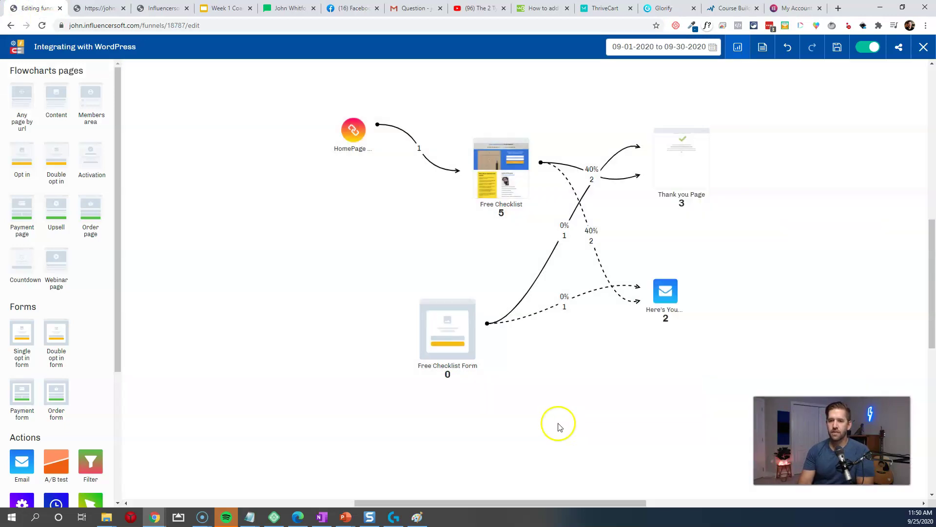
click(458, 341)
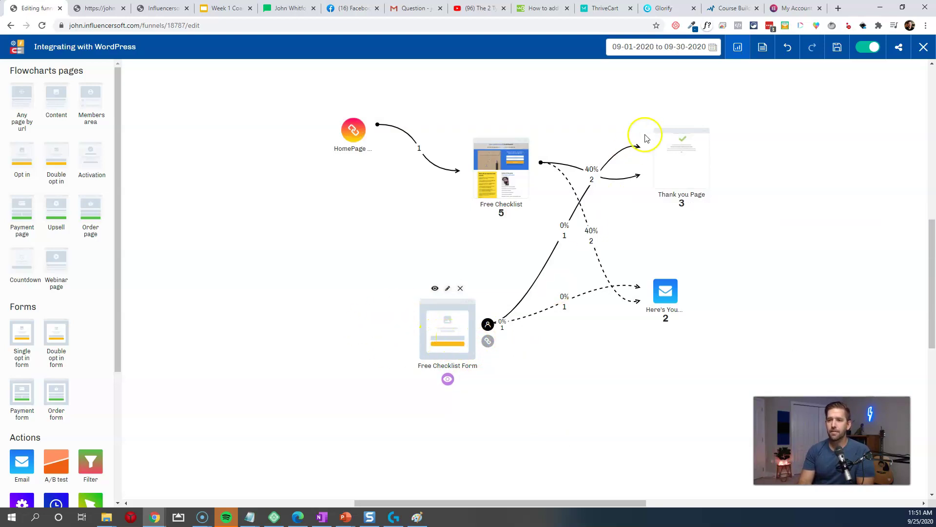
Step: Nudge the Free Checklist Form node a few pixels to the right
drag(448, 338, 453, 338)
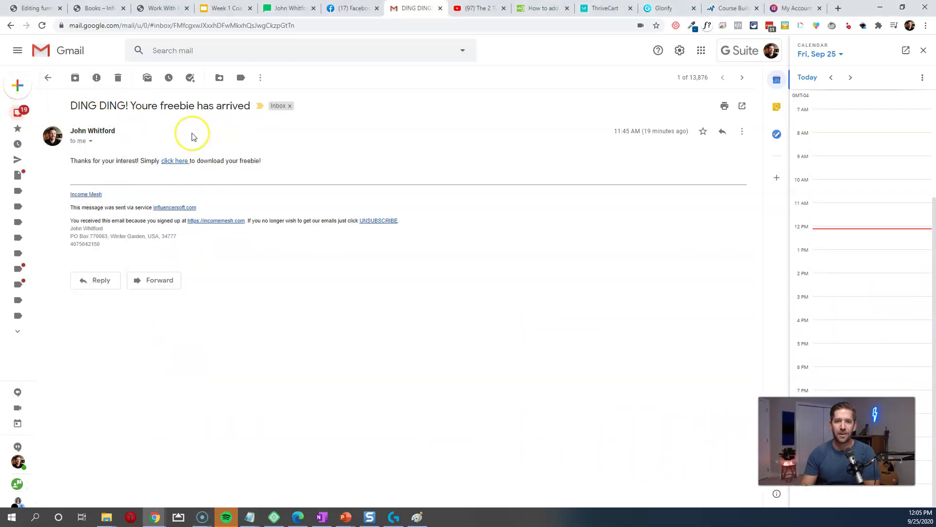
Step: Follow the freebie email's download link to the Income Mesh site, then return to the funnel editor
click(177, 161)
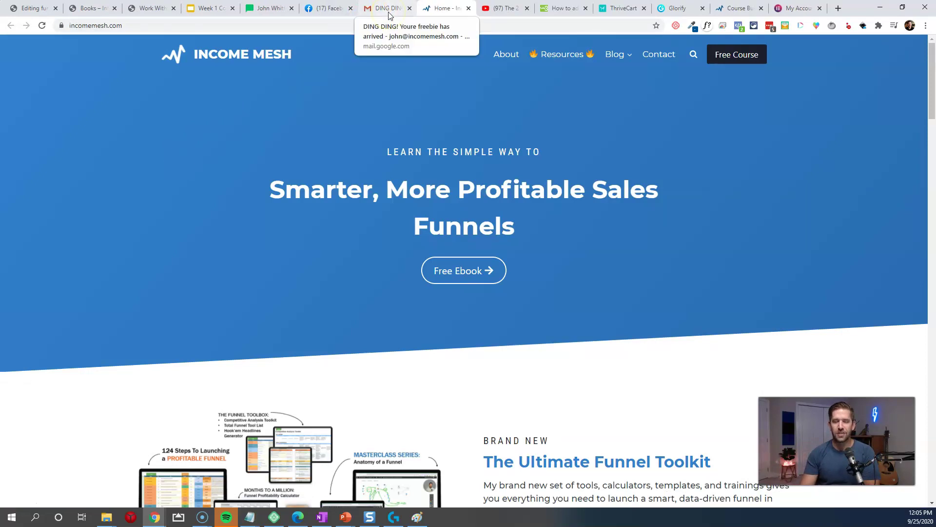
click(25, 9)
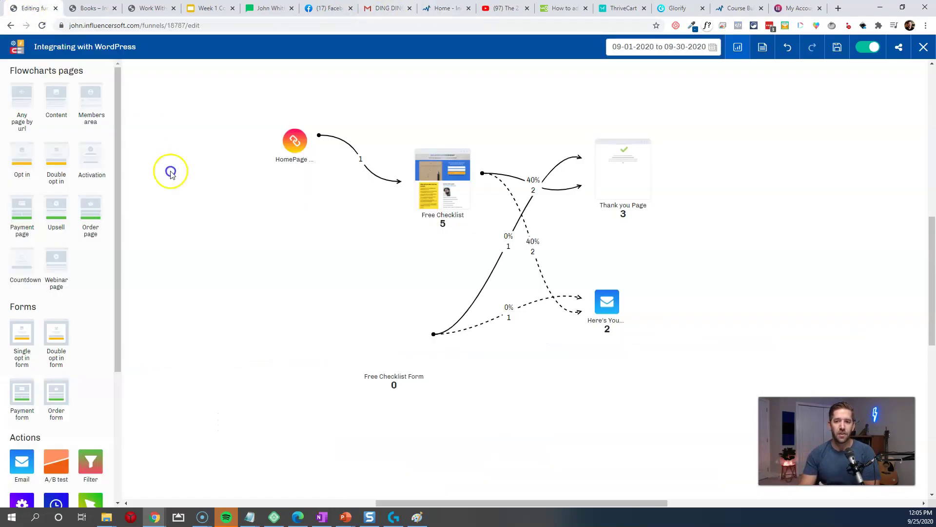
Step: Add two Email steps below the Here's Your Freebie! email and connect them to it
drag(590, 372, 522, 336)
mouse_move(541, 286)
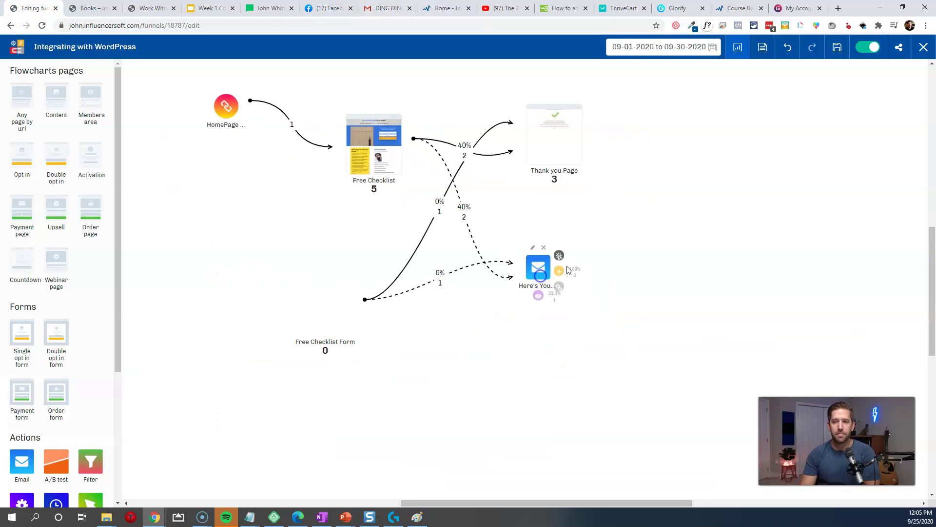
click(85, 441)
drag(85, 462, 554, 363)
drag(68, 477, 585, 446)
drag(563, 282, 586, 398)
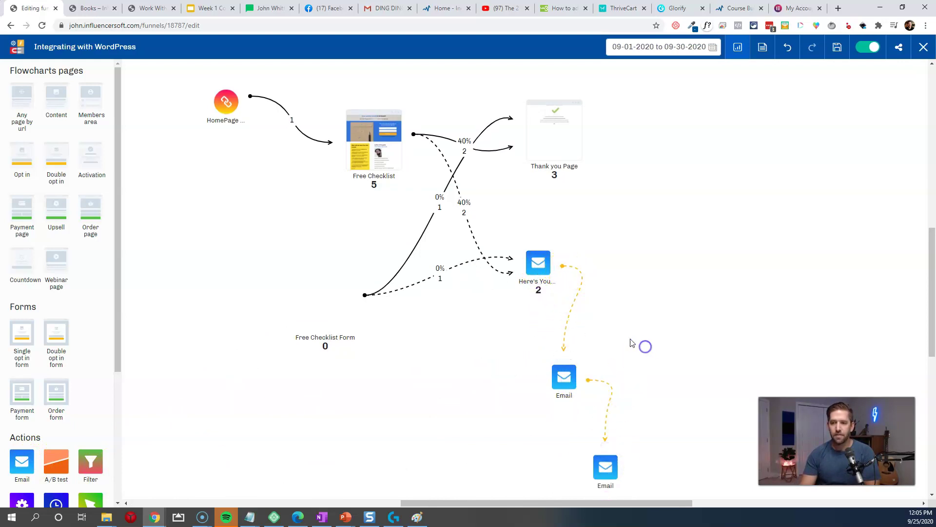
click(559, 356)
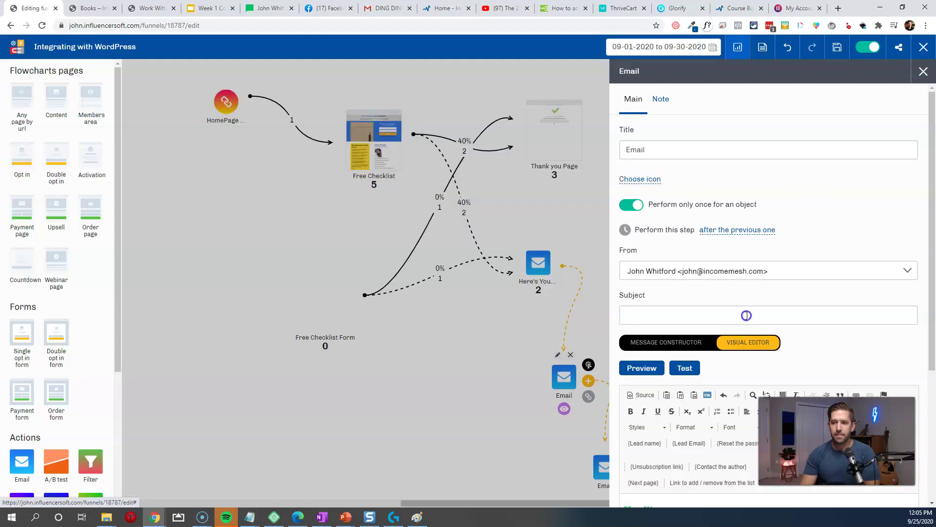
Step: Set the first follow-up Email to send after the previous one with a delay
click(710, 230)
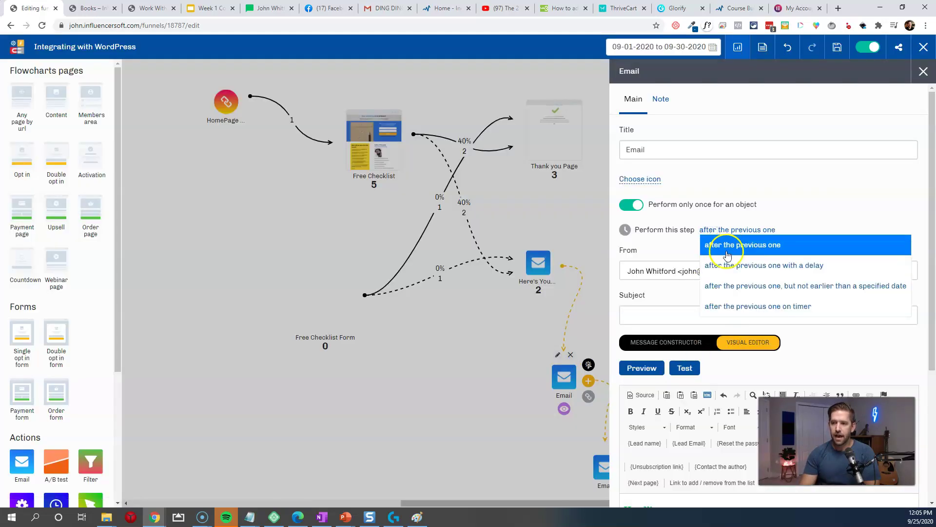
click(724, 251)
click(717, 239)
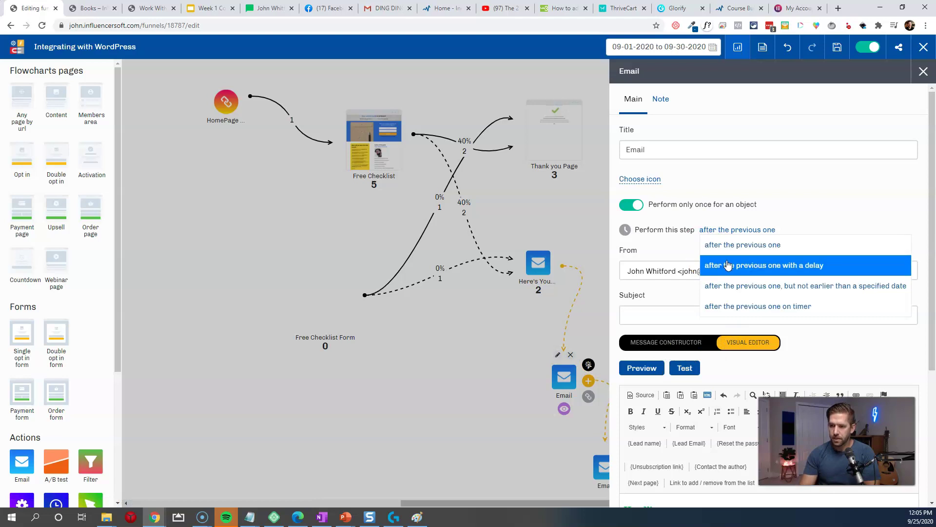
click(725, 264)
click(631, 266)
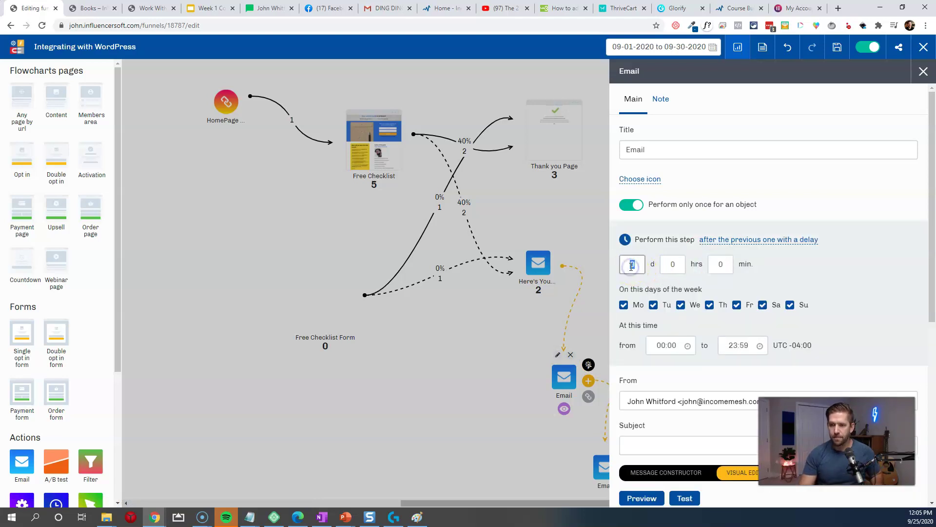
click(450, 369)
scroll(536, 341, down, 2)
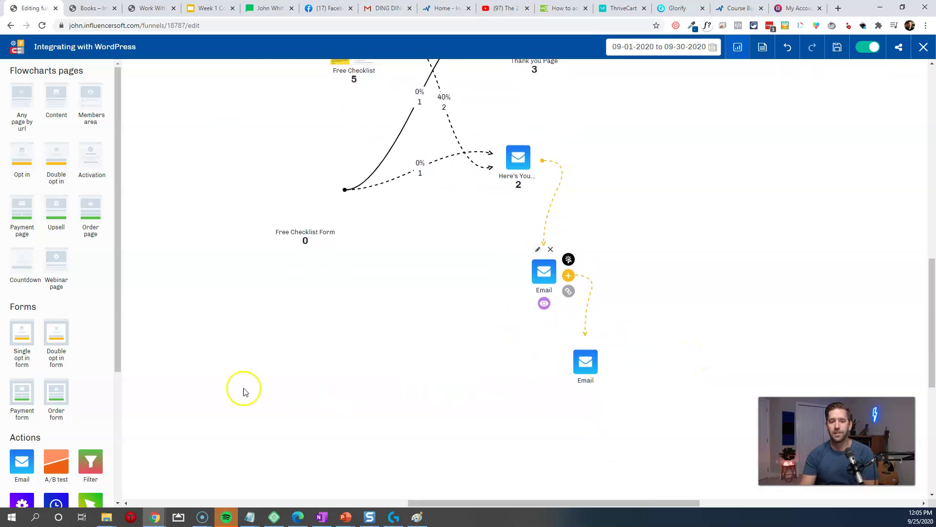
scroll(56, 410, down, 2)
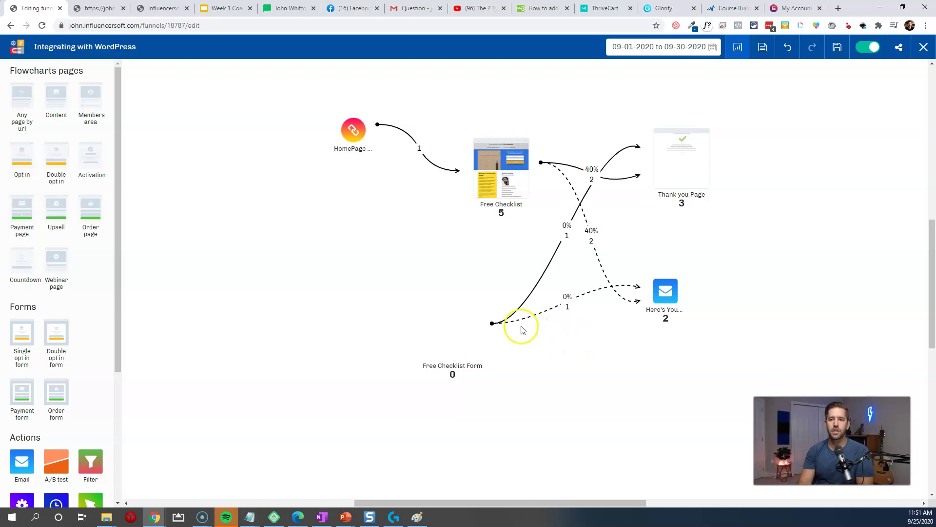
Step: Select and copy the Free Checklist Form's embed code from its settings
mouse_move(451, 327)
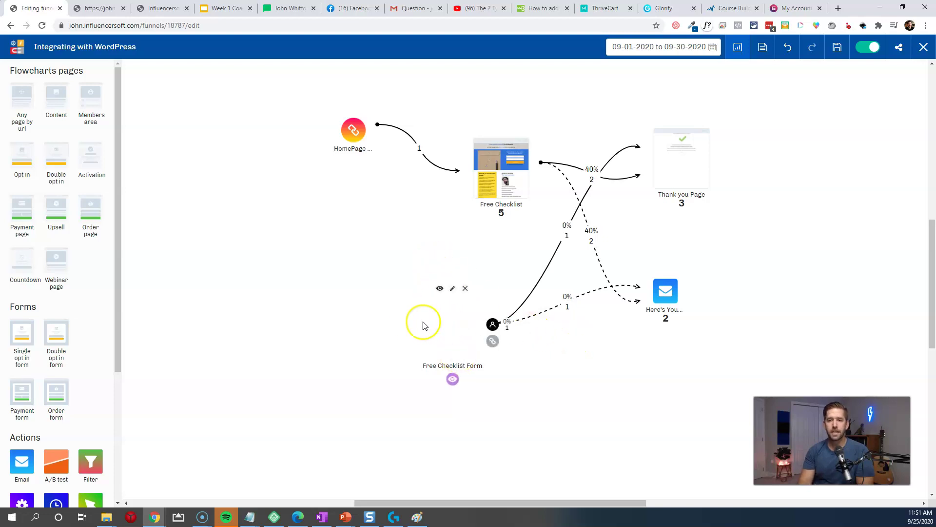
click(453, 291)
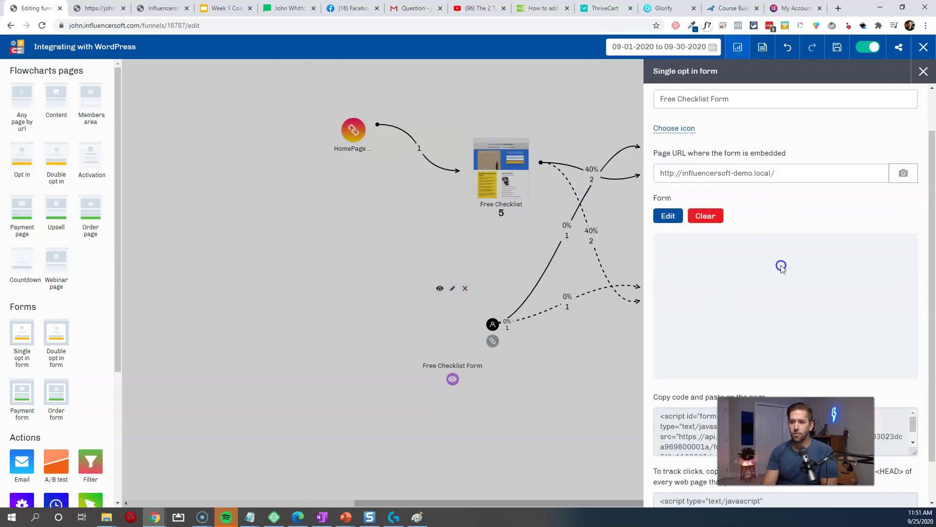
scroll(782, 288, down, 2)
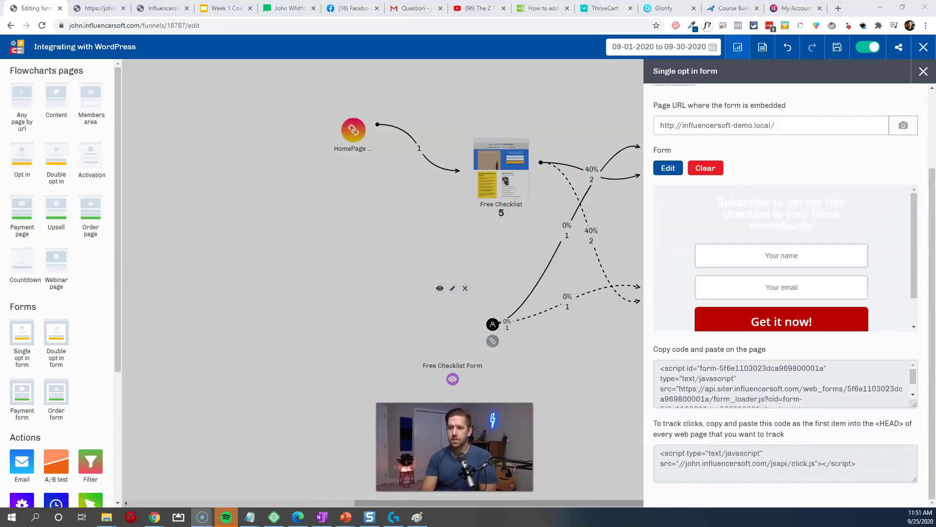
click(775, 384)
key(ctrl+c)
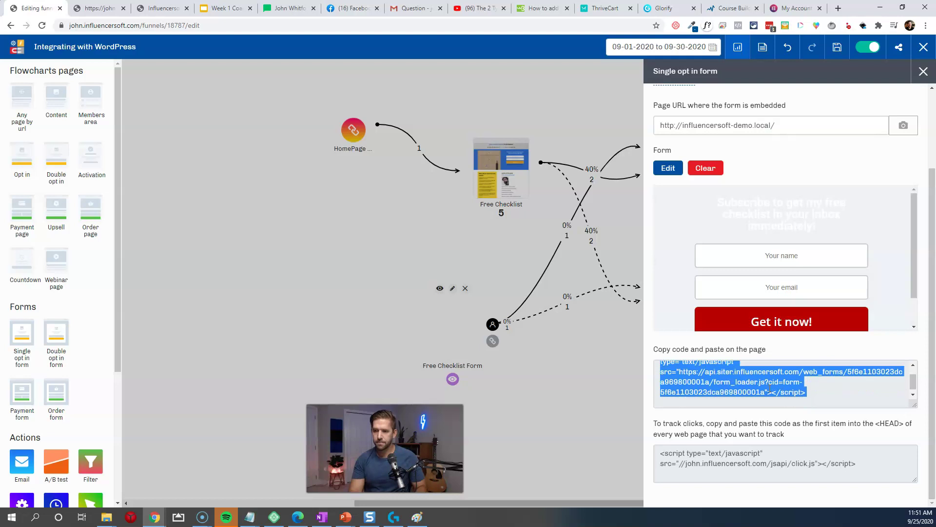
click(234, 259)
Step: In the next tab, go back to the Influencersoft Demo homepage
click(100, 14)
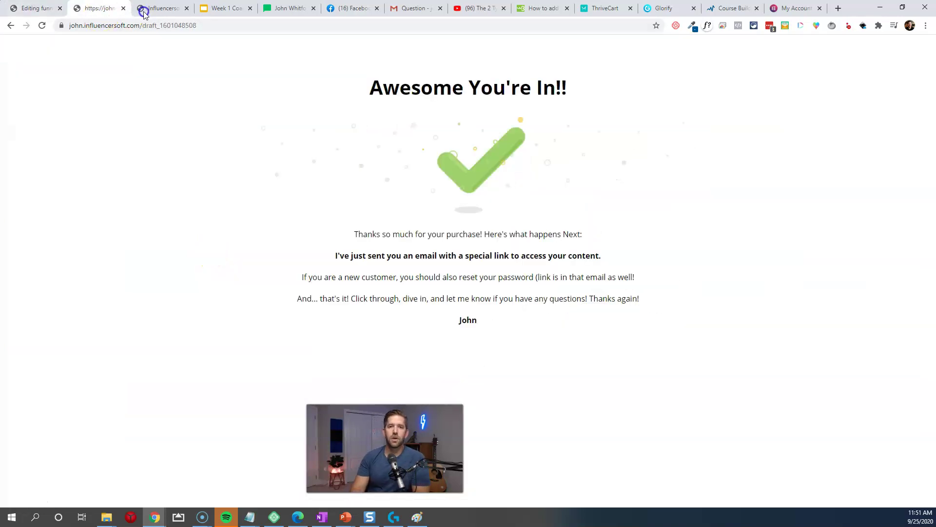
right_click(11, 26)
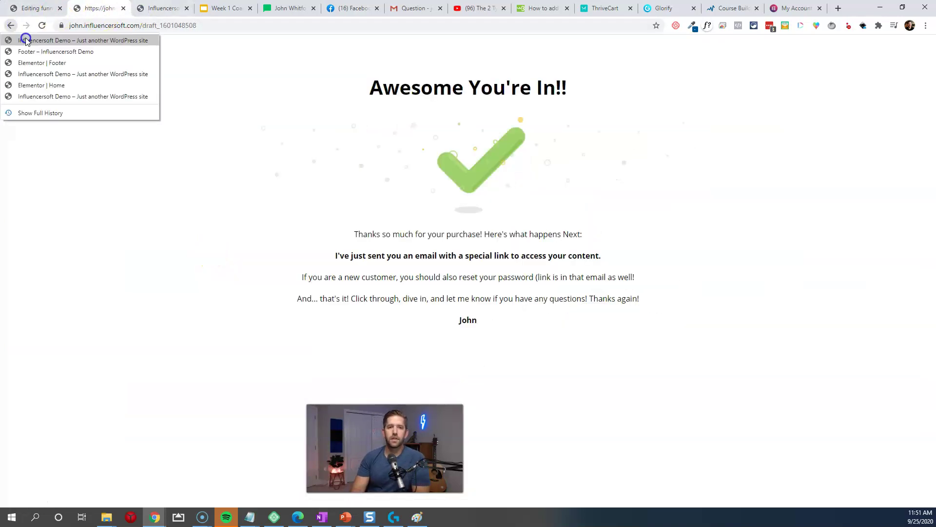
click(25, 37)
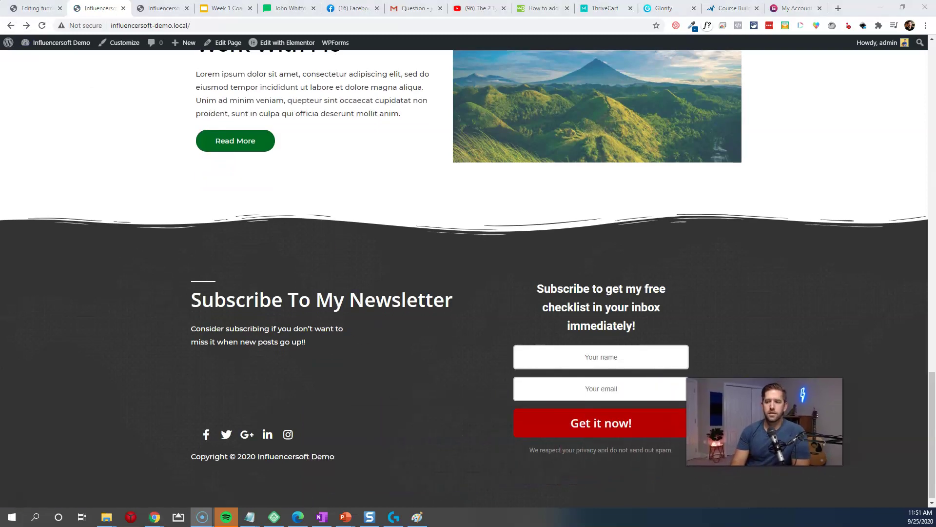
scroll(487, 376, up, 15)
scroll(492, 278, up, 5)
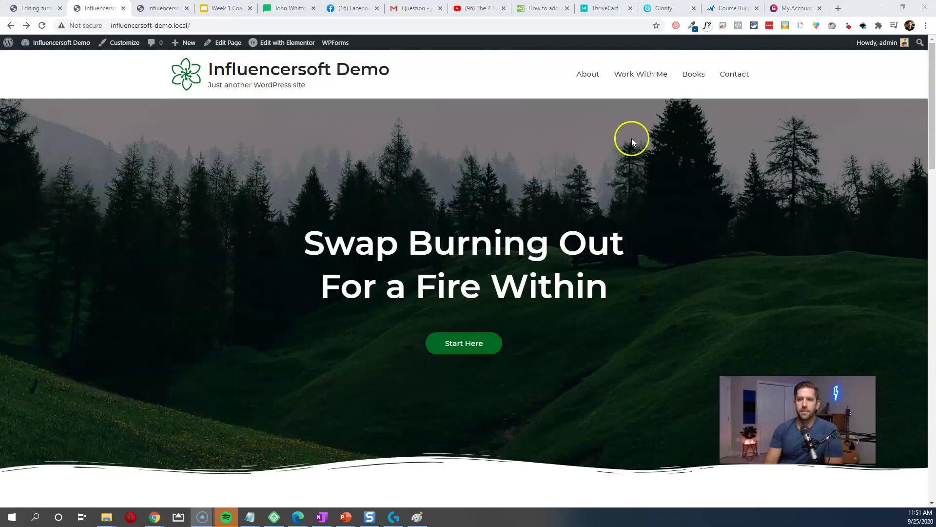
Step: Visit the site's About page, then go to the WordPress admin Dashboard
click(590, 75)
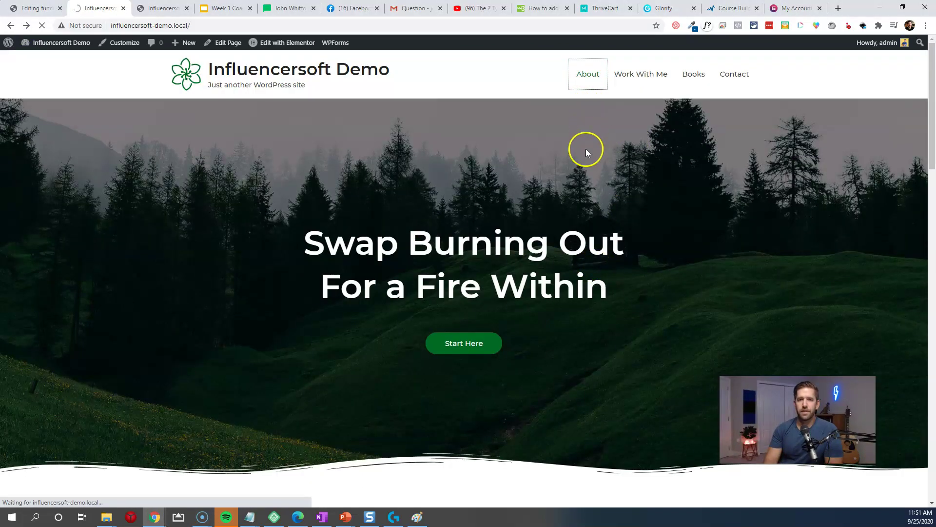
scroll(539, 174, down, 20)
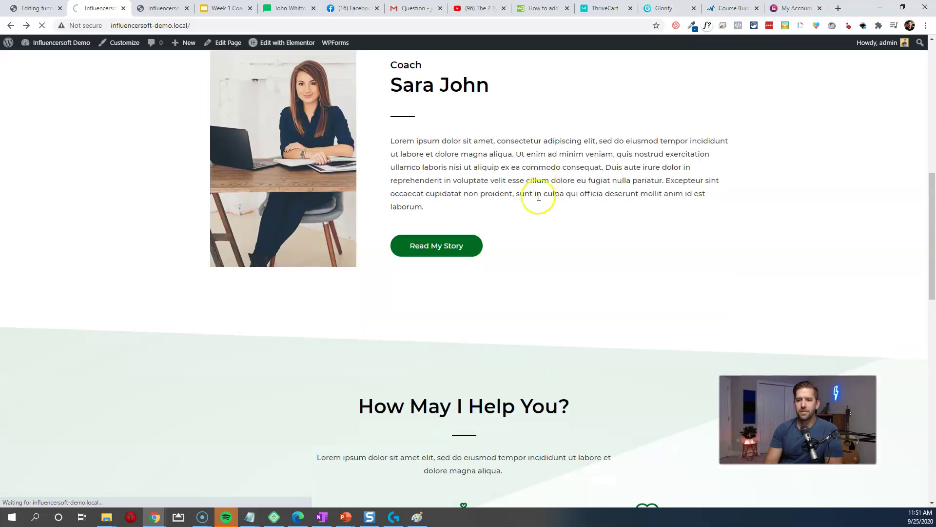
scroll(551, 264, down, 4)
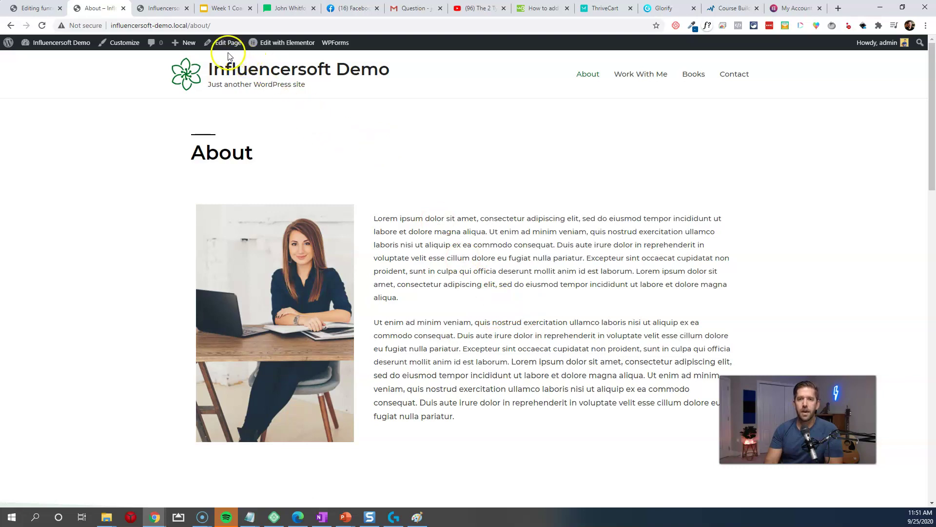
click(73, 61)
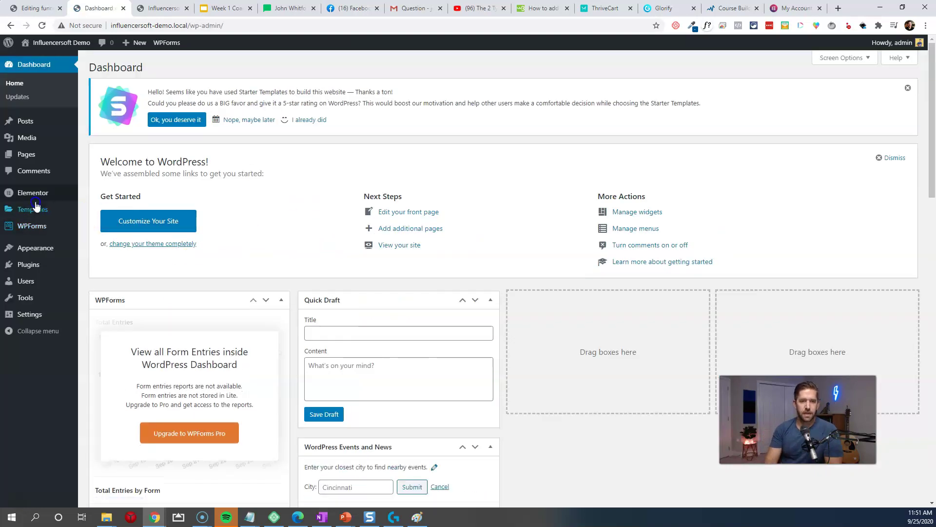
Step: Create a new Popup-type template named 'Exit' and dismiss the template library to start blank
mouse_move(30, 209)
click(102, 225)
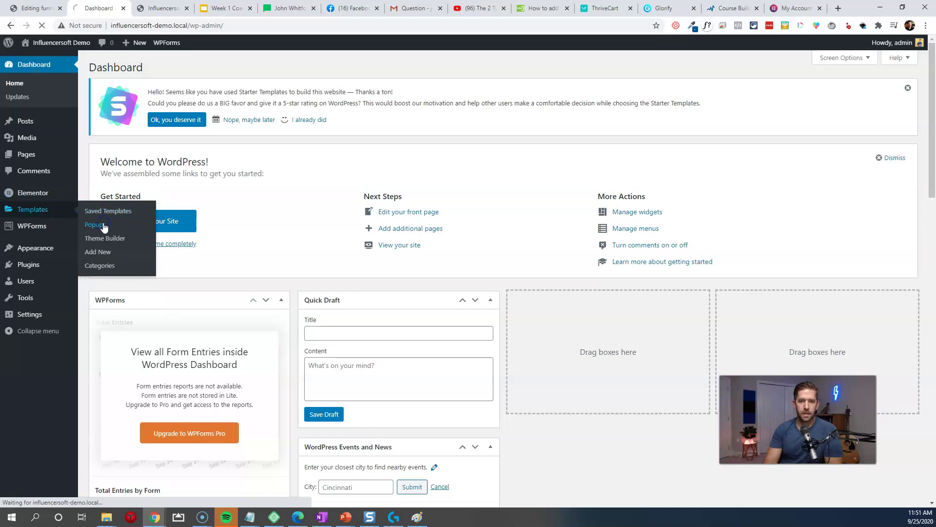
click(492, 301)
click(525, 276)
click(533, 268)
click(512, 317)
text(Exit)
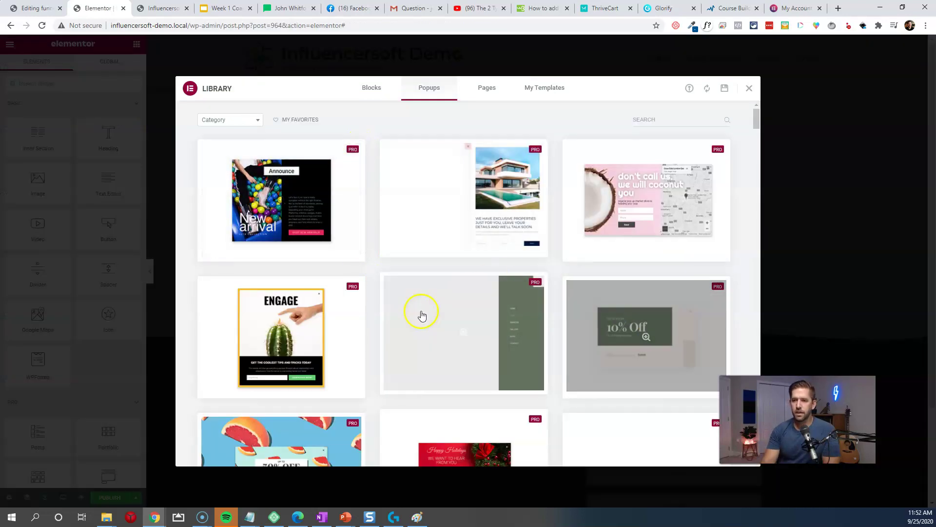
click(750, 89)
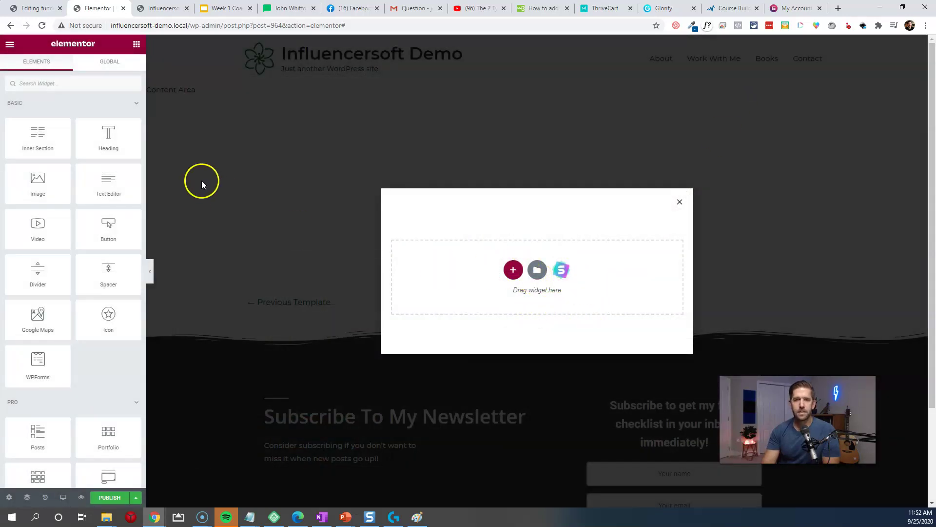
Step: Add a single-column section to the empty popup
click(510, 270)
click(428, 267)
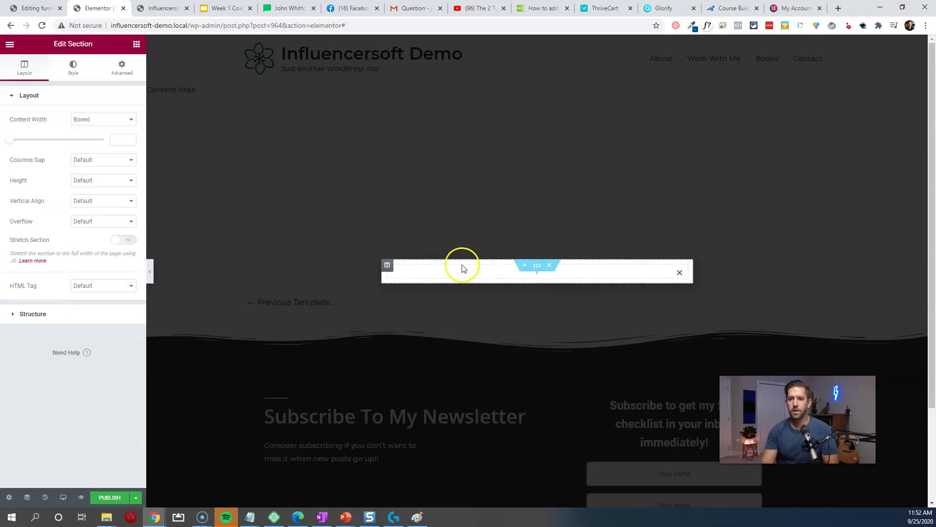
click(123, 68)
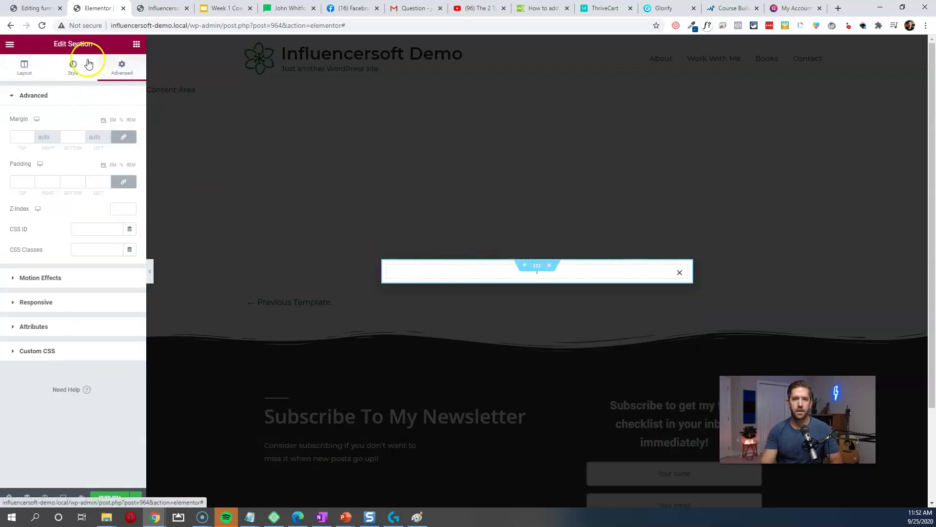
click(132, 48)
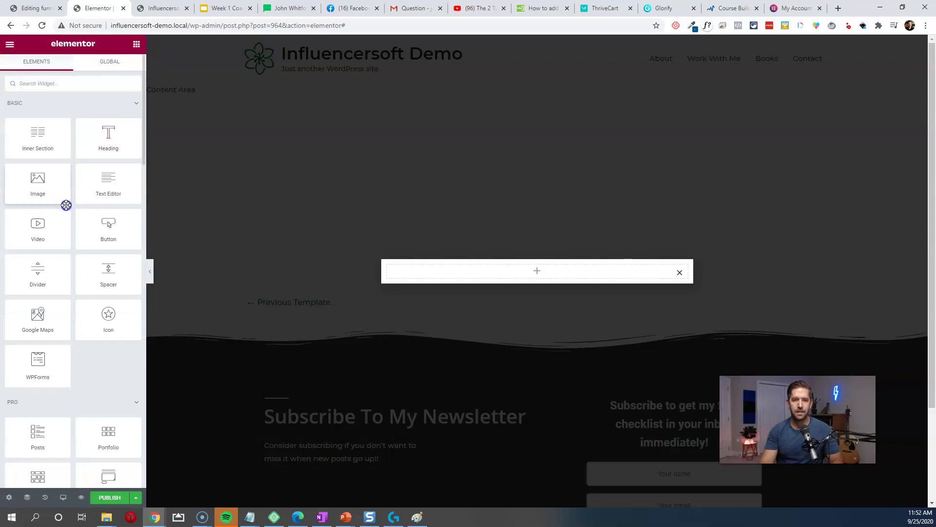
Step: Place an HTML widget holding the pasted form embed code and target the popup site-wide
text(html)
drag(37, 116, 556, 276)
click(72, 159)
key(ctrl+v)
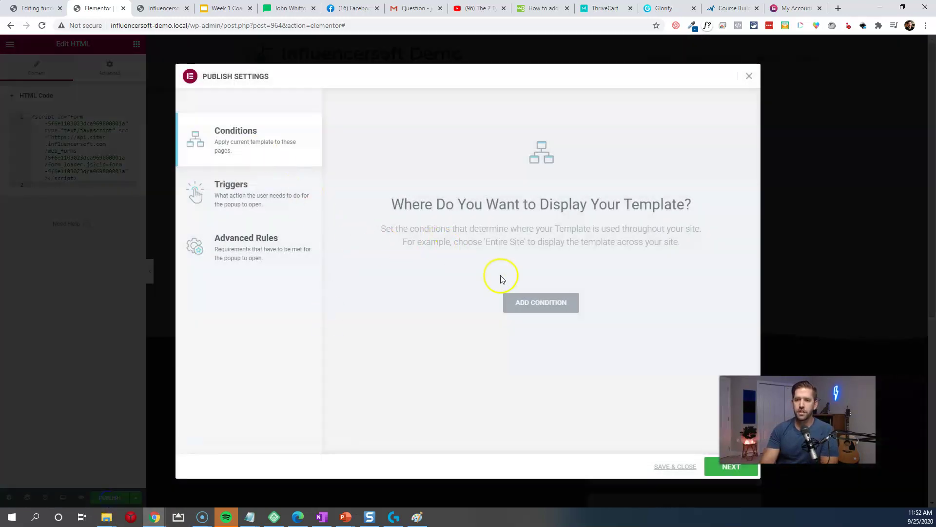
click(532, 302)
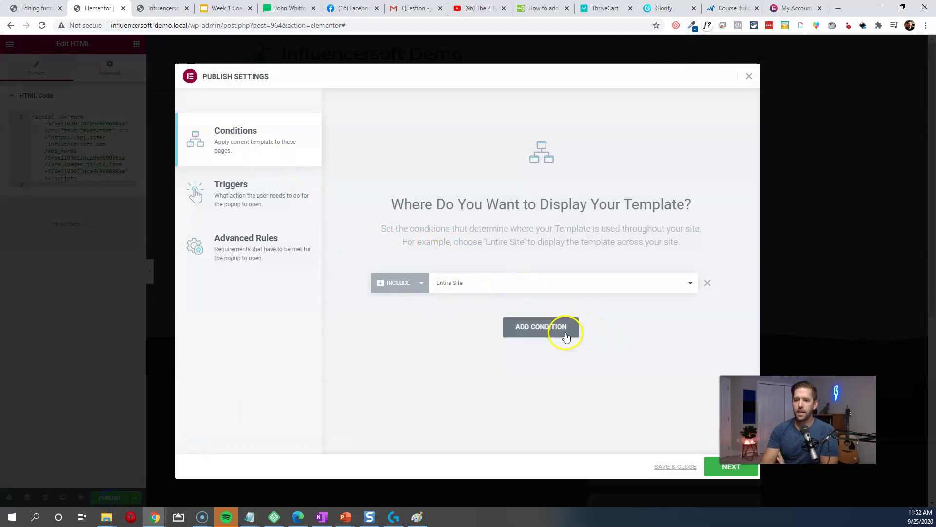
Step: Enable the 'Show up to X times' rule (8 times, On Open) and save and publish
click(263, 208)
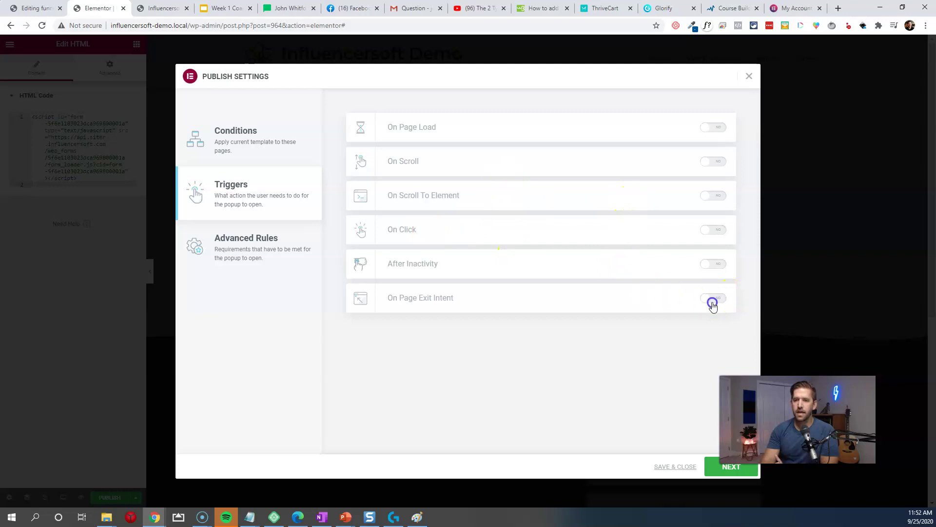
click(224, 239)
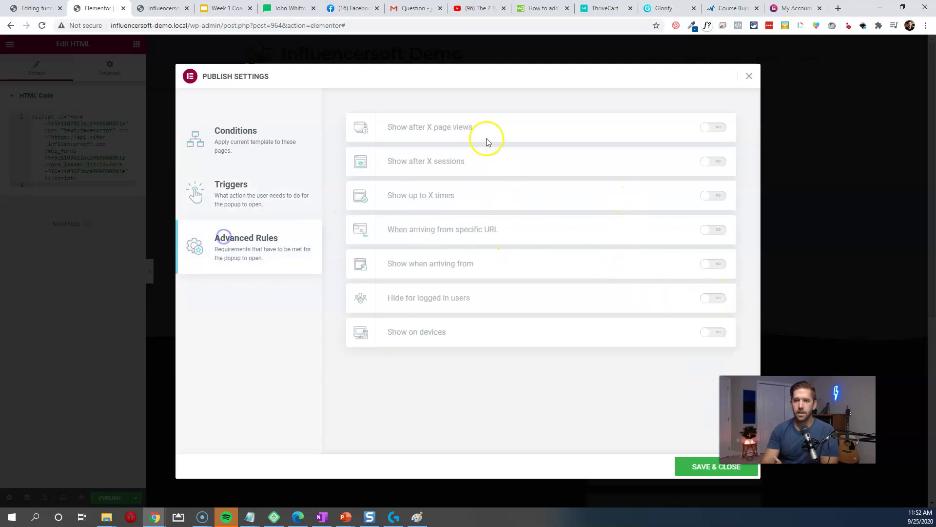
click(709, 195)
click(569, 196)
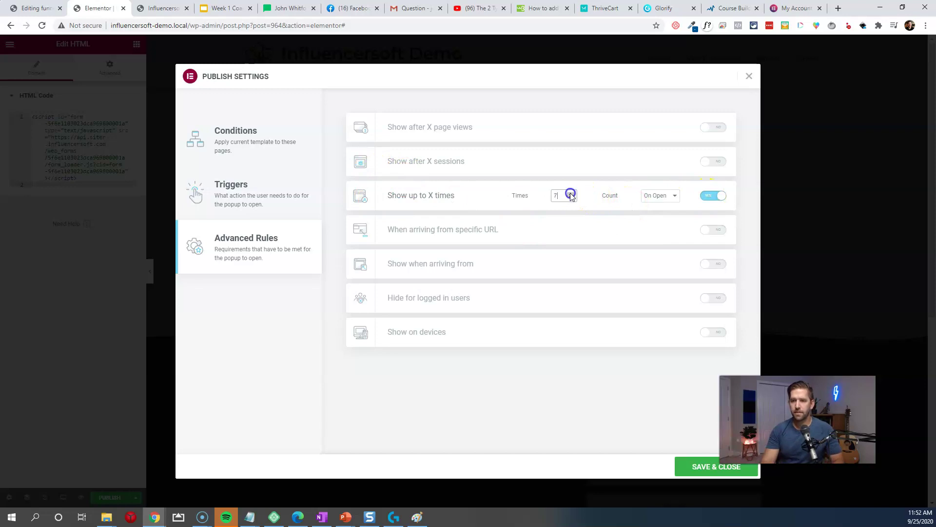
click(725, 467)
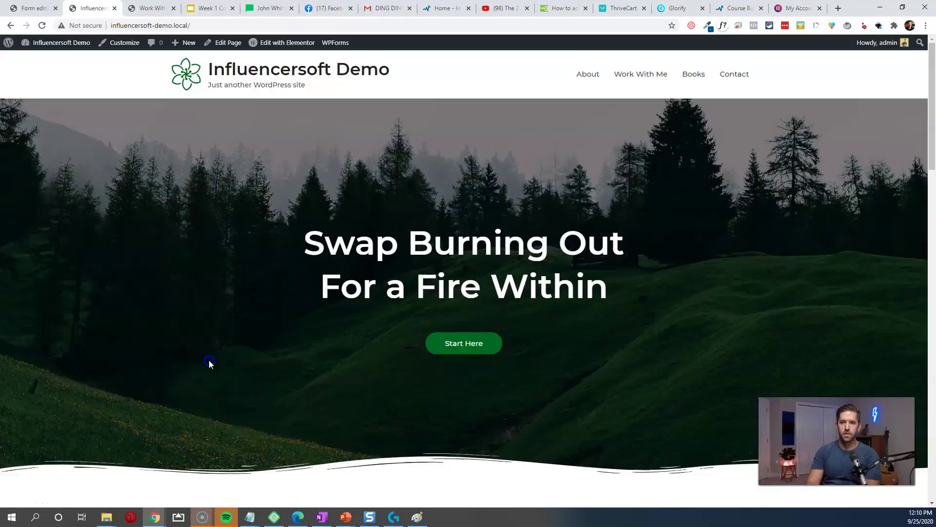
Step: Go to the Books page and trigger the exit-intent popup
click(637, 83)
click(691, 83)
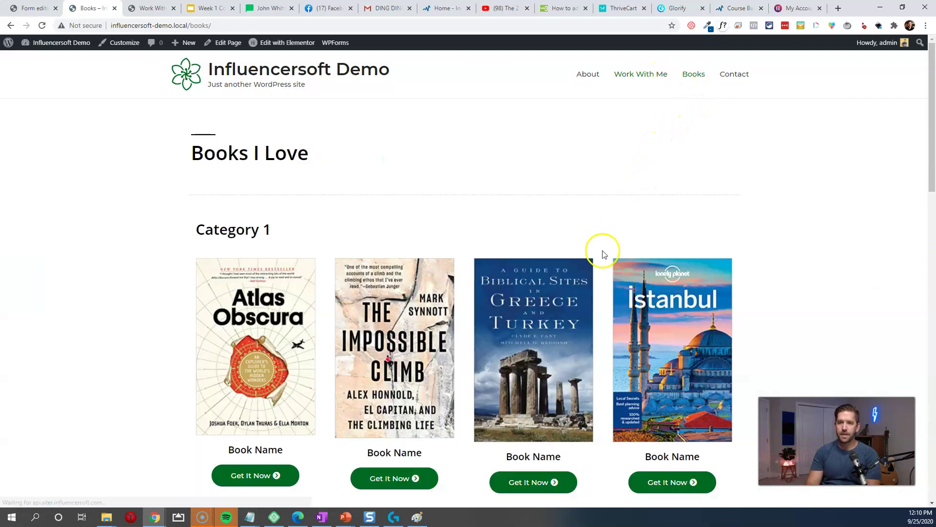
scroll(575, 288, down, 15)
scroll(574, 288, down, 3)
scroll(536, 273, up, 8)
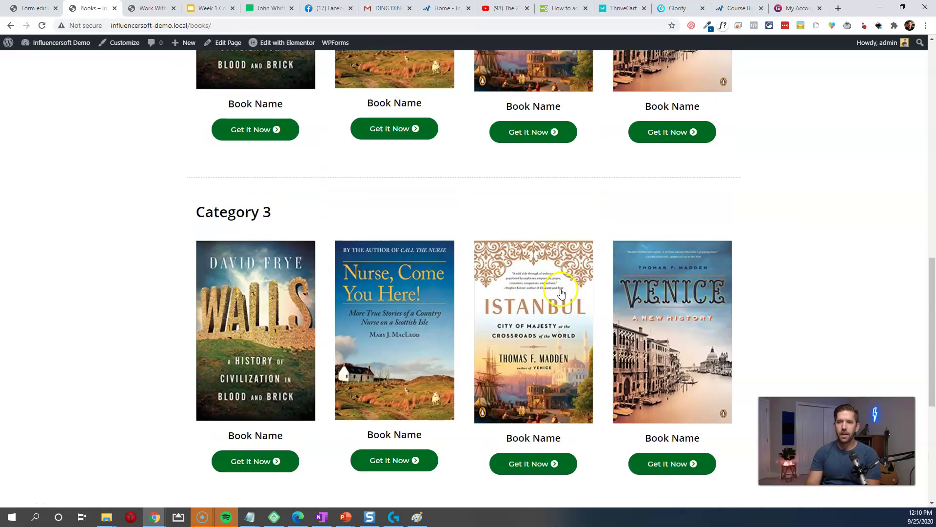
mouse_move(389, 29)
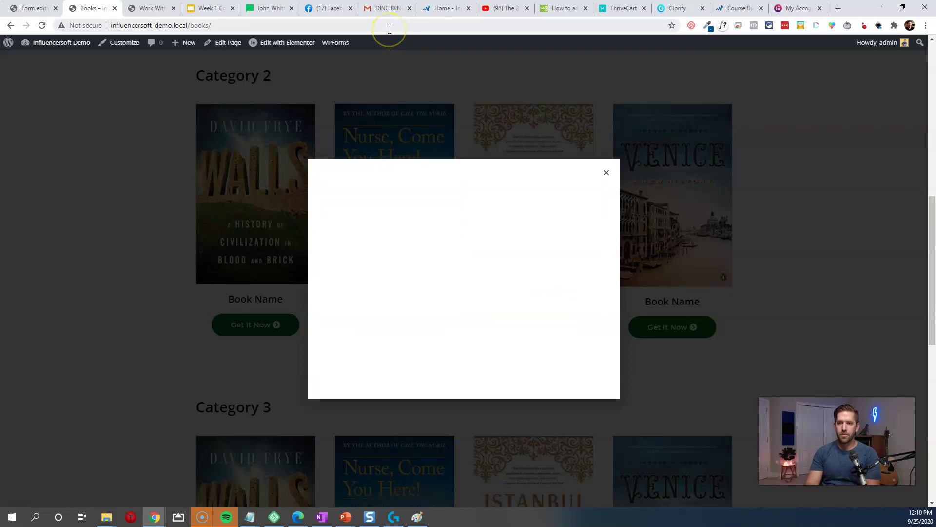
drag(366, 225, 537, 225)
click(540, 226)
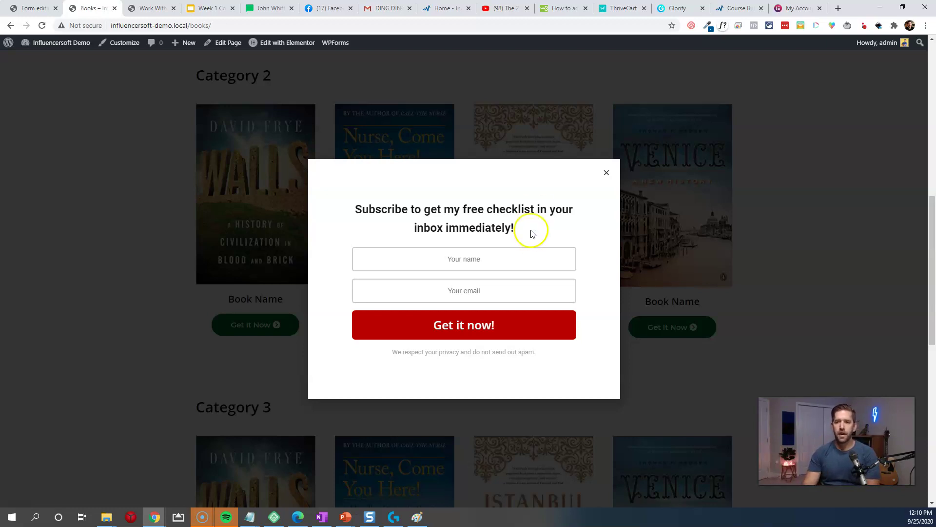
Step: Submit a test name and email in the popup, then exit the form editor
click(503, 264)
text(john)
key(Tab)
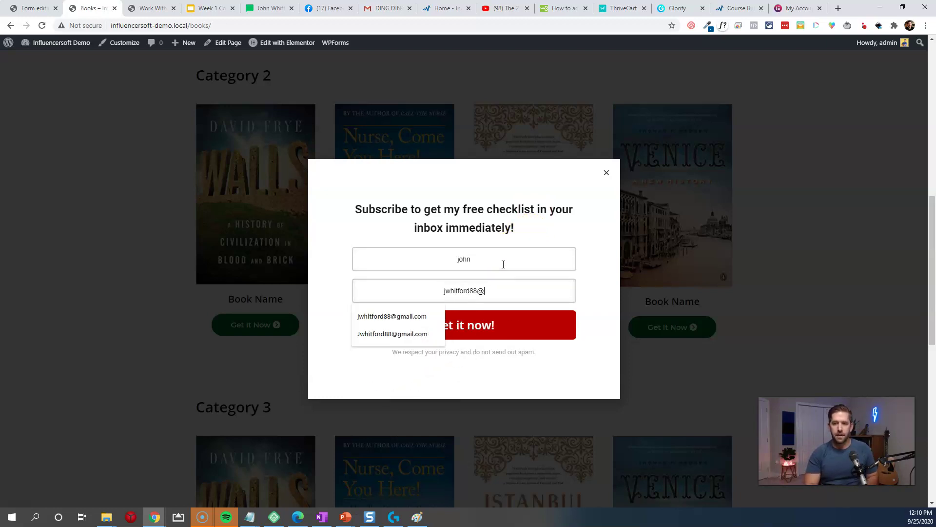
click(487, 317)
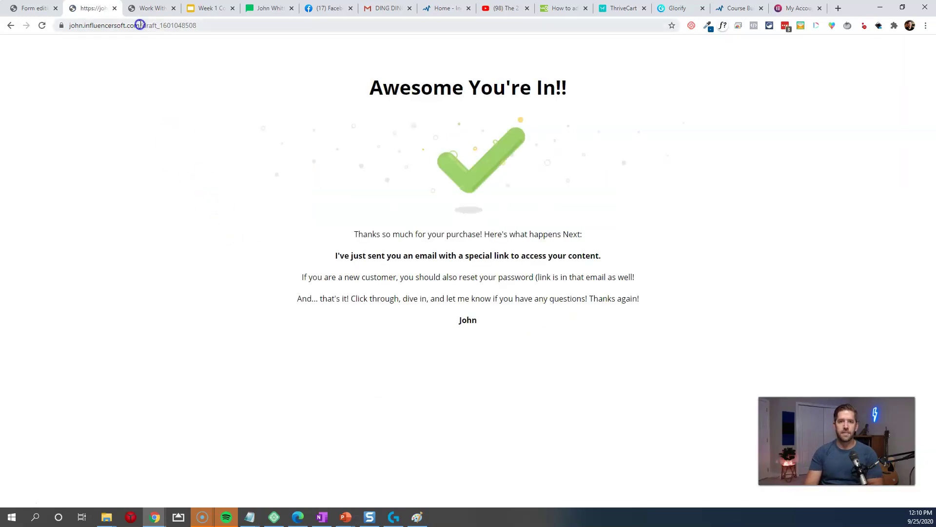
click(30, 8)
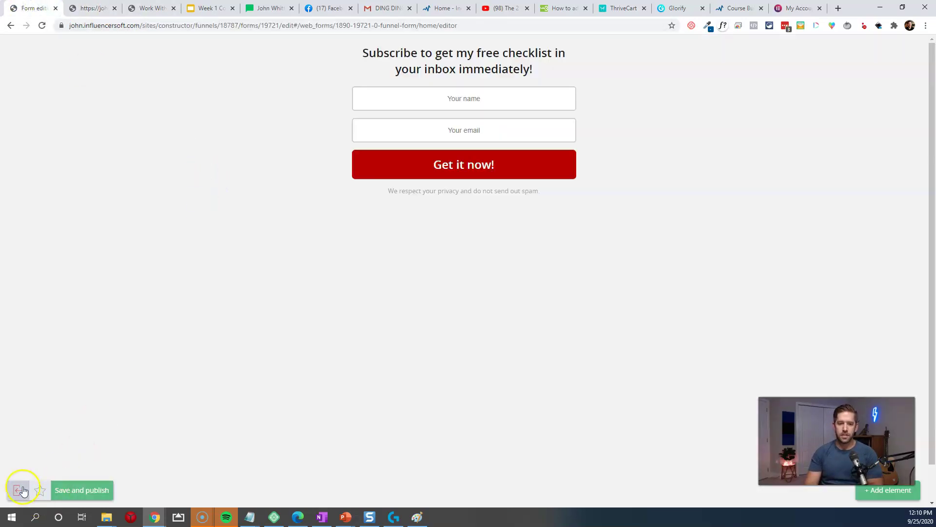
click(18, 490)
Step: Confirm leaving the form editor to return to the funnel flowchart
click(441, 167)
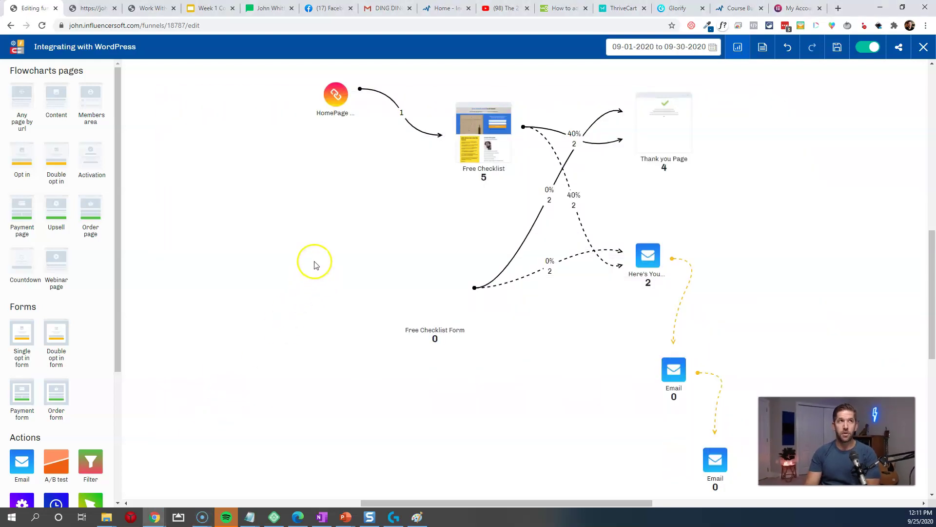
Step: Close the popup, check Start Here's old opt-in link, then open the homepage in Elementor
click(138, 16)
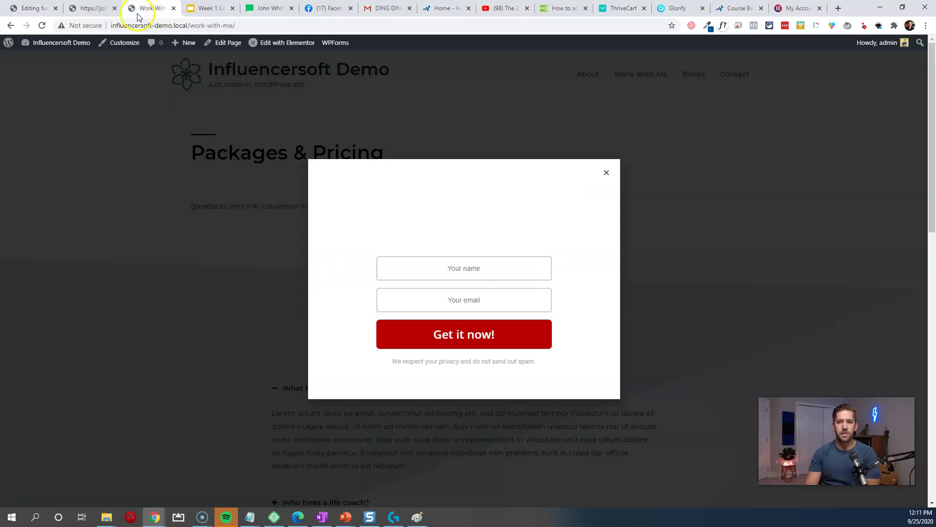
click(133, 214)
click(339, 66)
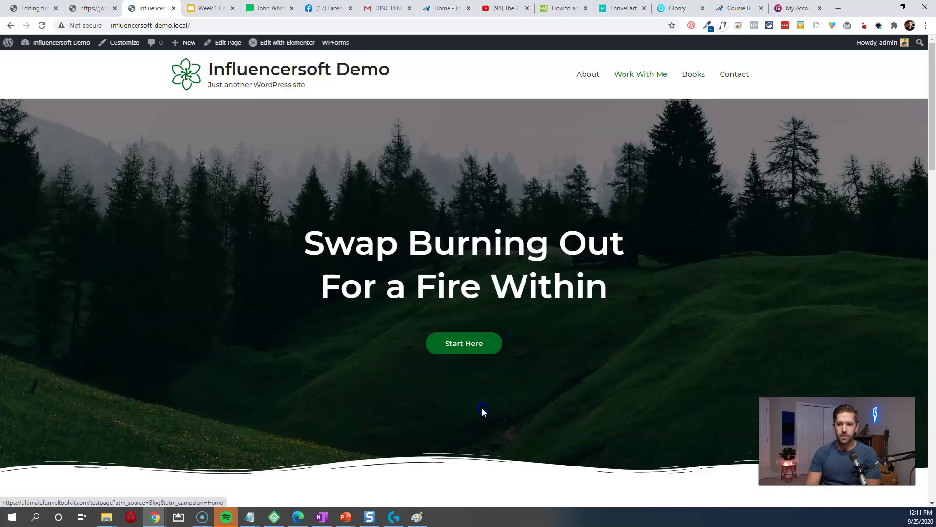
click(458, 351)
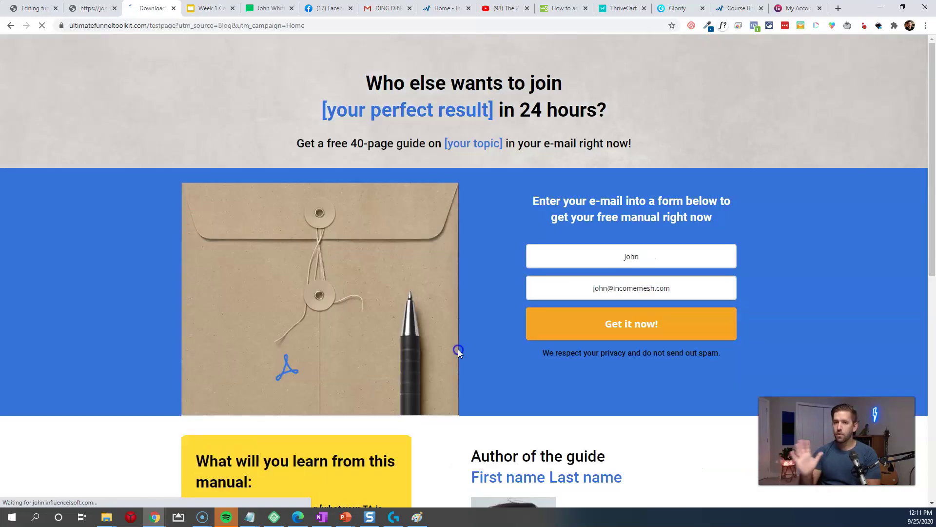
click(17, 27)
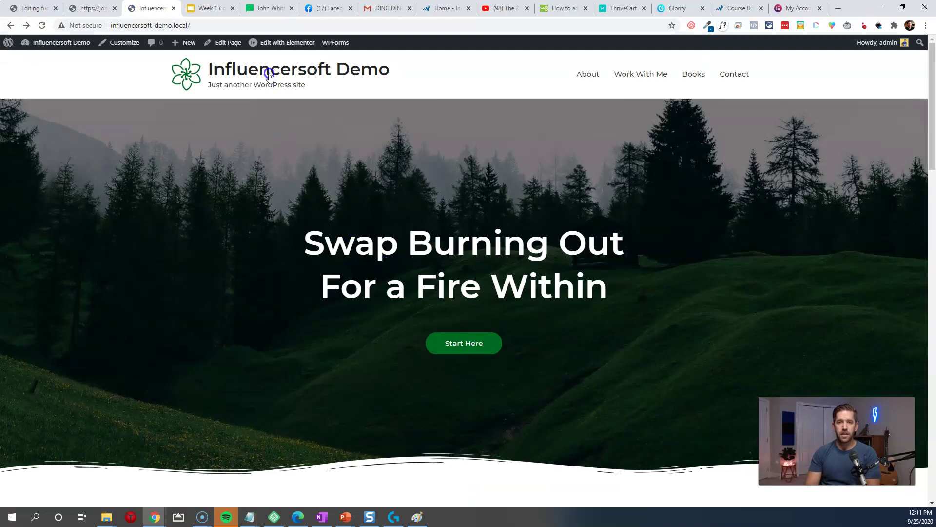
mouse_move(262, 48)
click(273, 43)
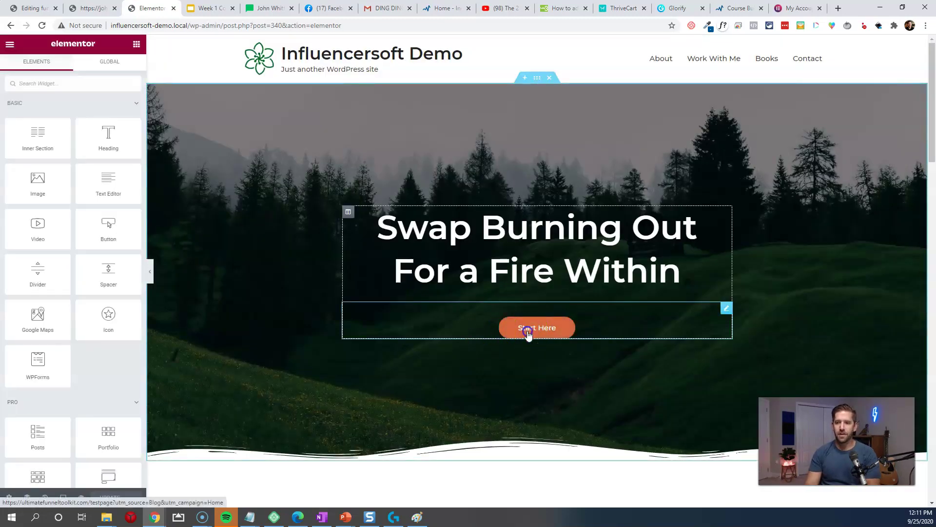
Step: Clear the Start Here button's old link and set its dynamic link to Popup
click(526, 329)
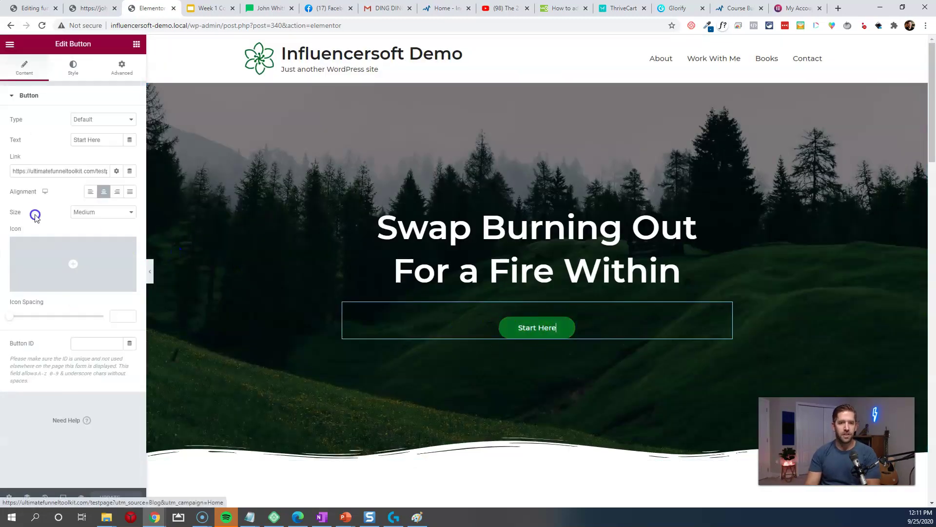
triple_click(94, 170)
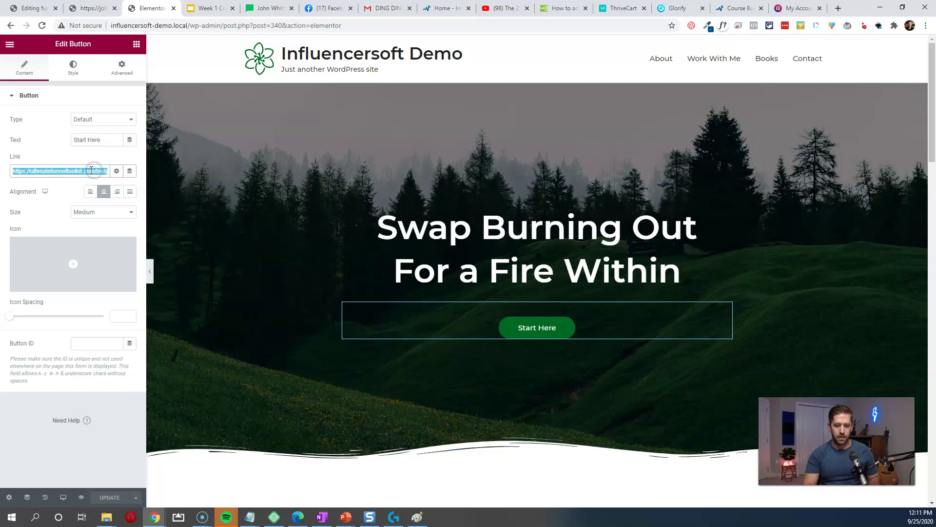
key(BackSpace)
click(130, 171)
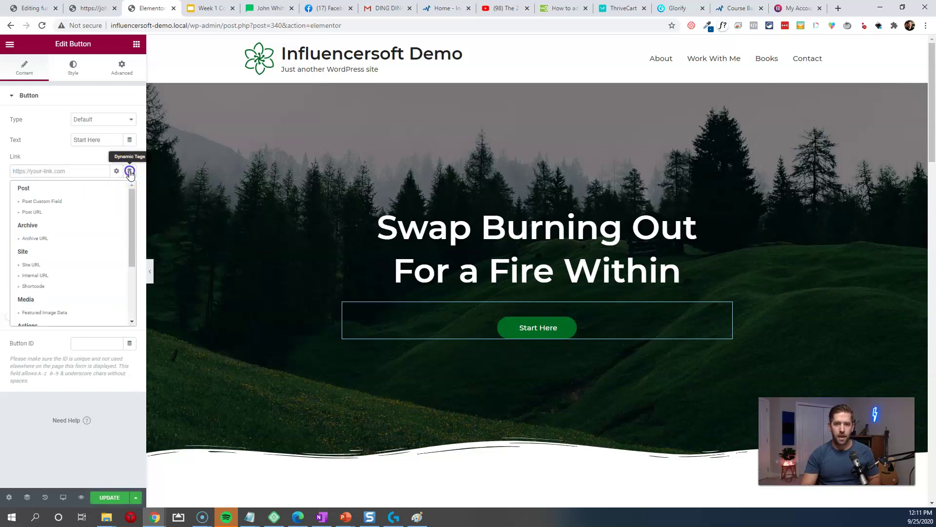
scroll(39, 279, down, 2)
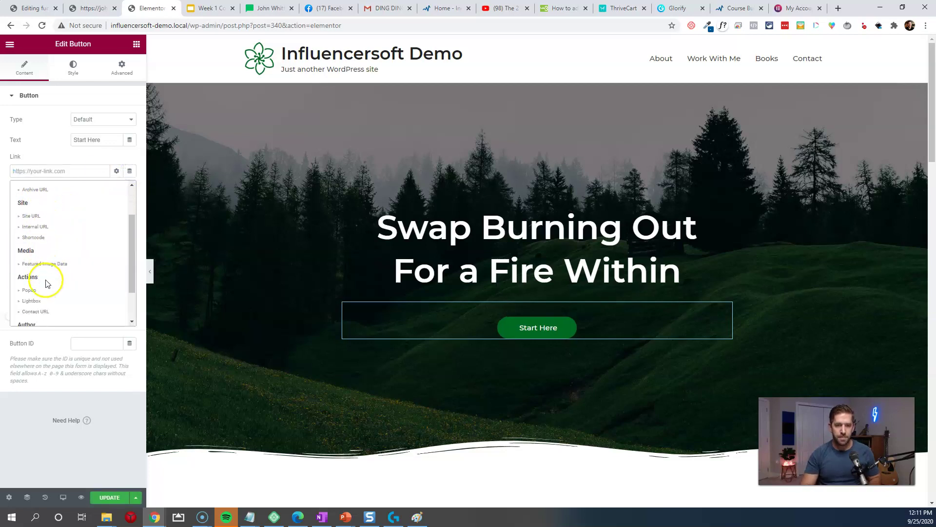
click(29, 244)
Step: Choose Open Popup with Exit Intent Influencersoft, then view the live homepage
click(57, 170)
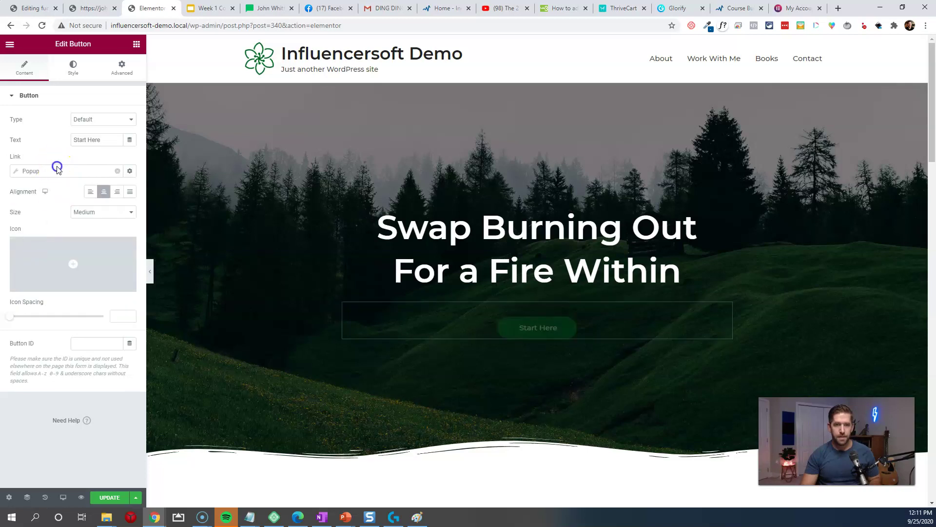
click(69, 245)
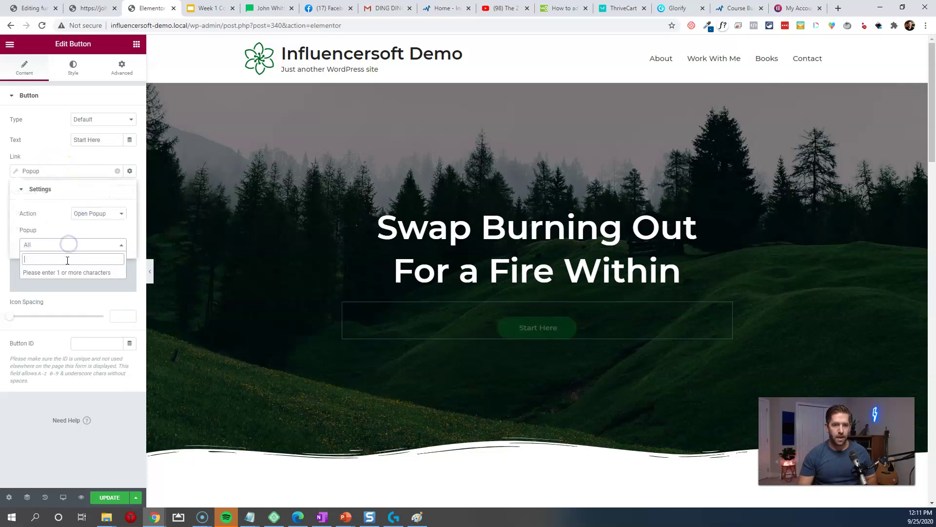
click(66, 260)
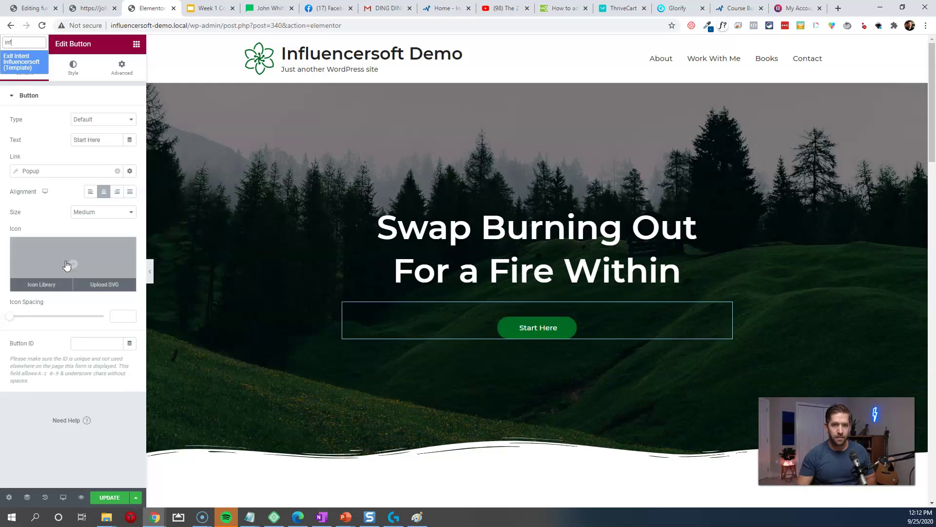
click(22, 61)
click(242, 309)
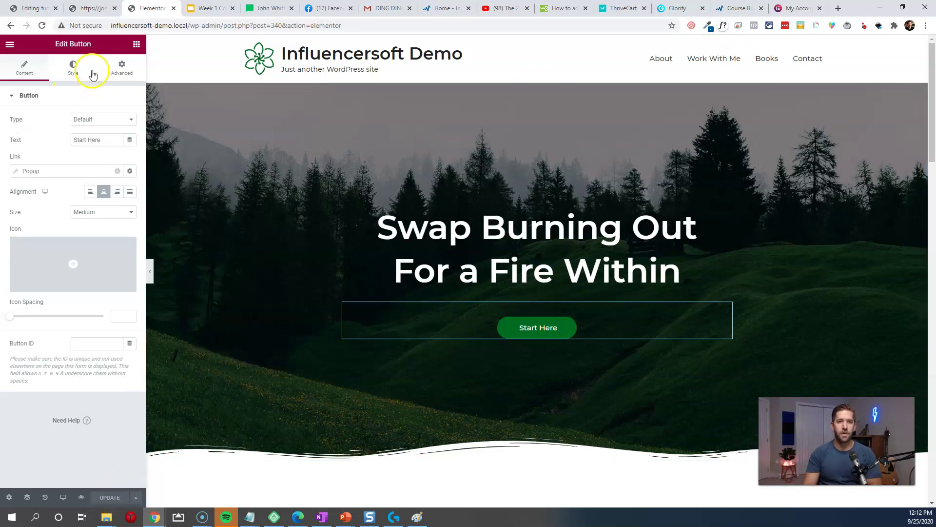
click(14, 46)
click(46, 193)
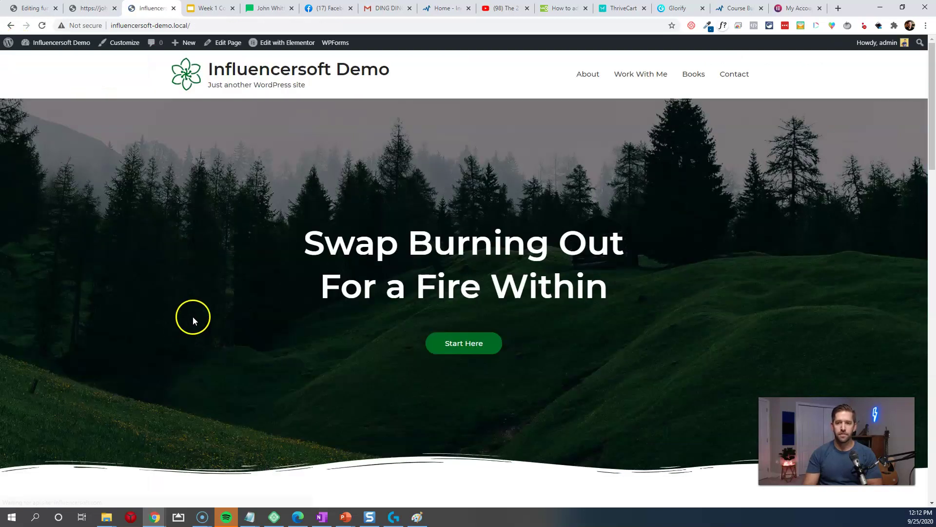
Step: Open the popup via Start Here and submit a test name and email address
click(459, 345)
click(461, 261)
click(400, 301)
click(463, 292)
click(454, 324)
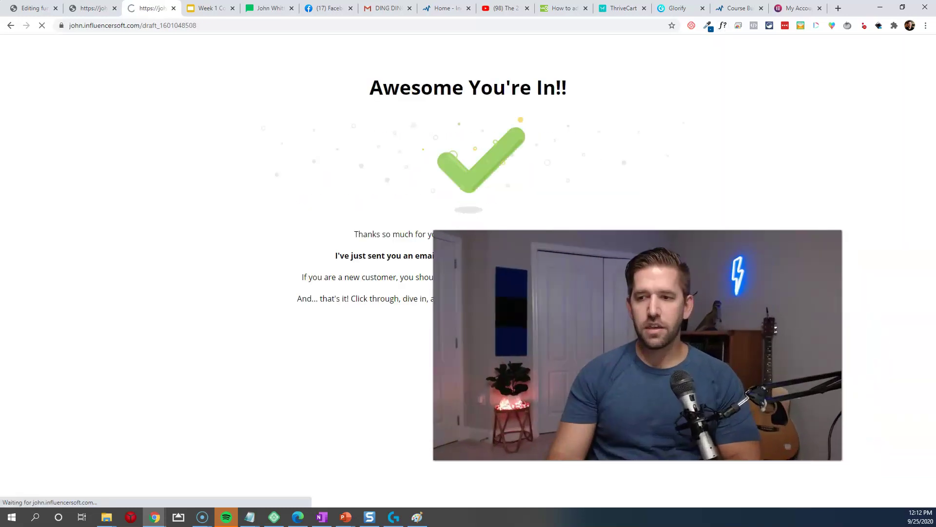